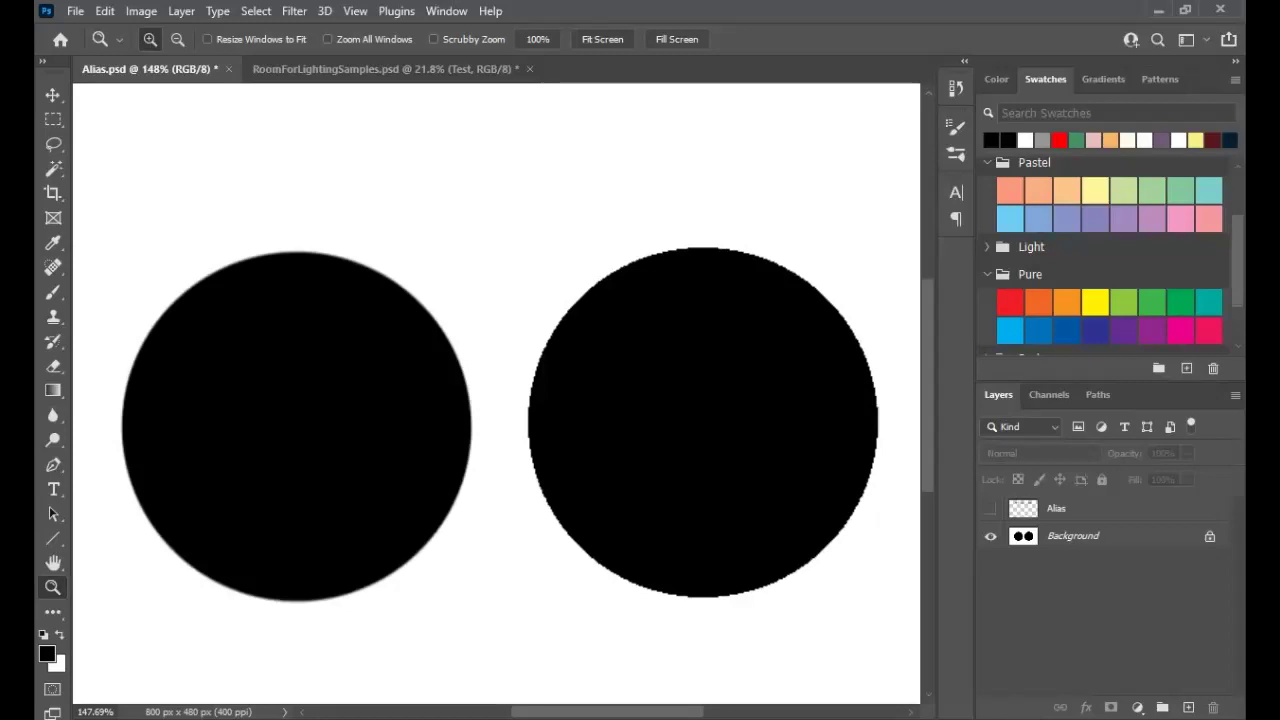
# Show the Alias label layer and compare the edges of the anti-aliased and aliased circles up close
pyautogui.click(990, 509)
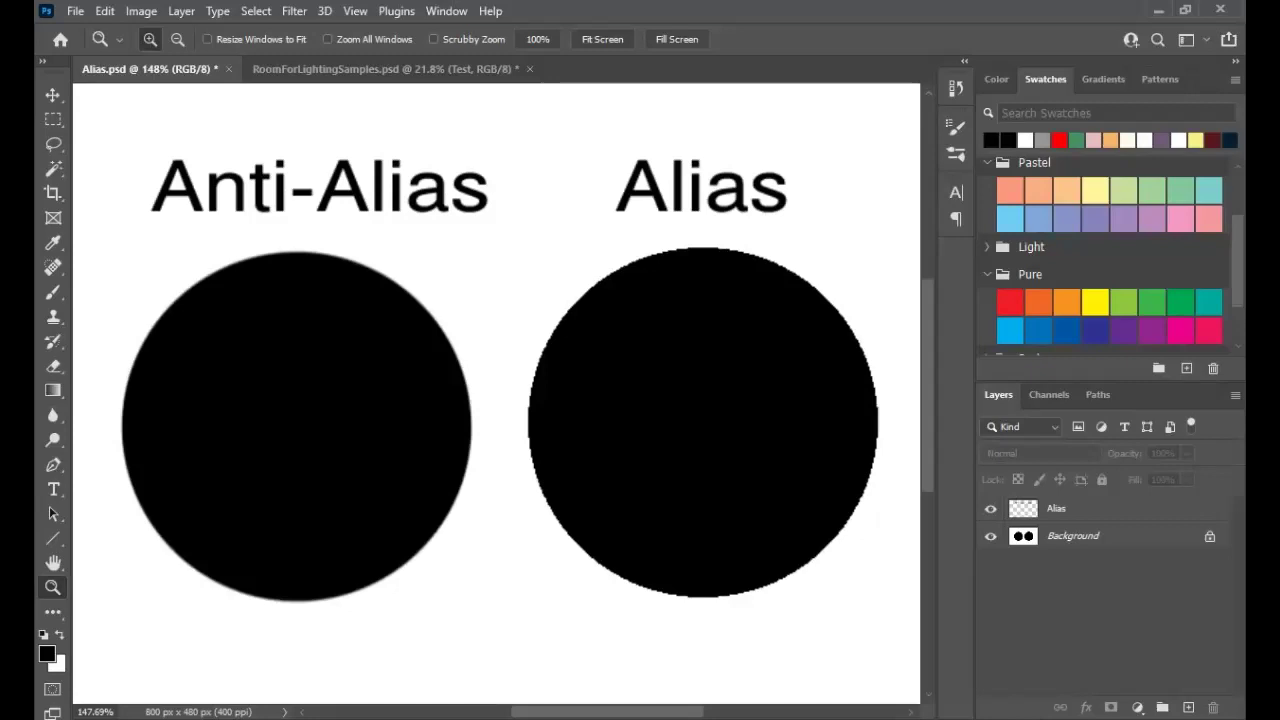
pyautogui.moveTo(377, 251); pyautogui.dragTo(614, 410)
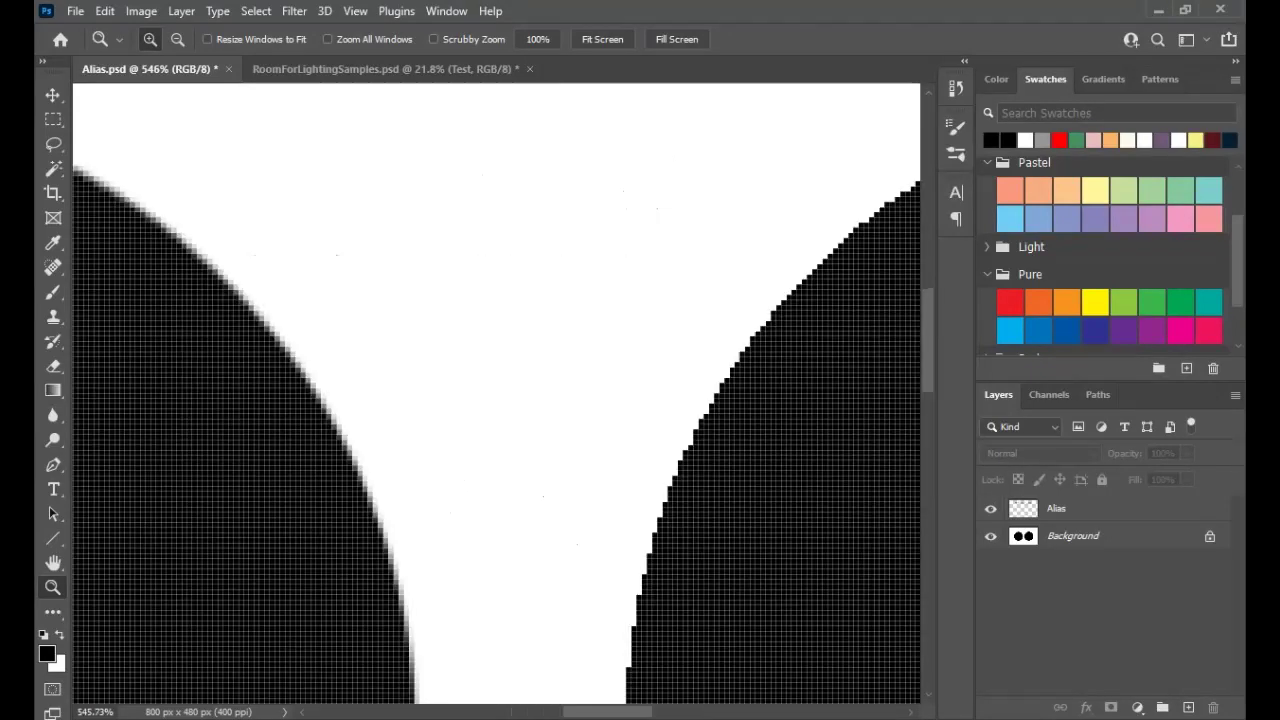
pyautogui.keyDown('alt'); pyautogui.click(571, 400); pyautogui.keyUp('alt')
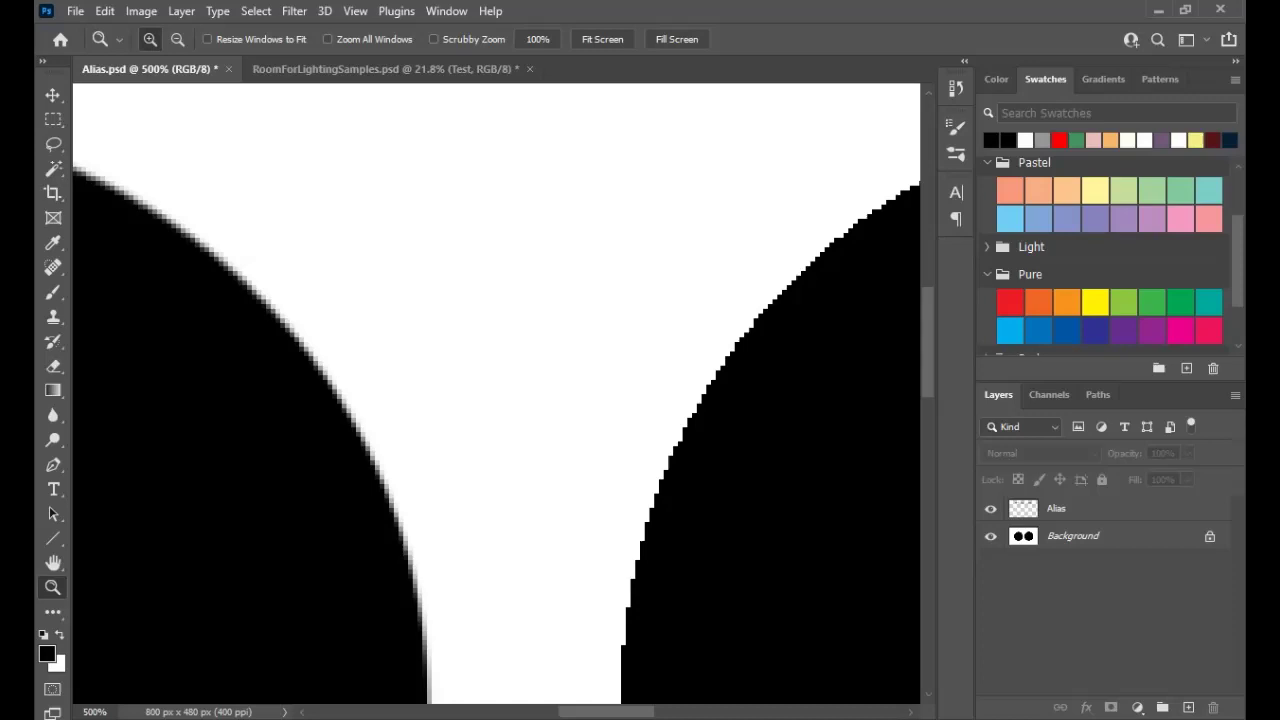
pyautogui.hotkey('ctrl', '-')
pyautogui.hotkey('ctrl', '1')
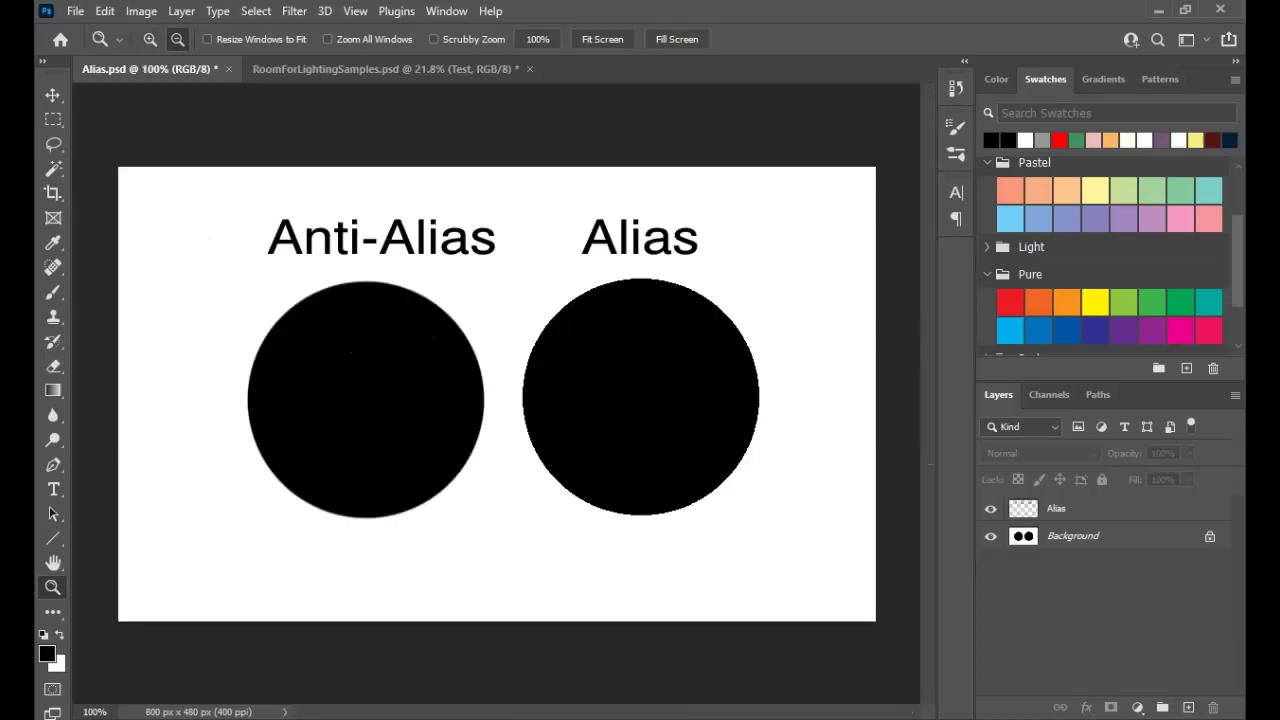
pyautogui.hotkey('ctrl', '+')
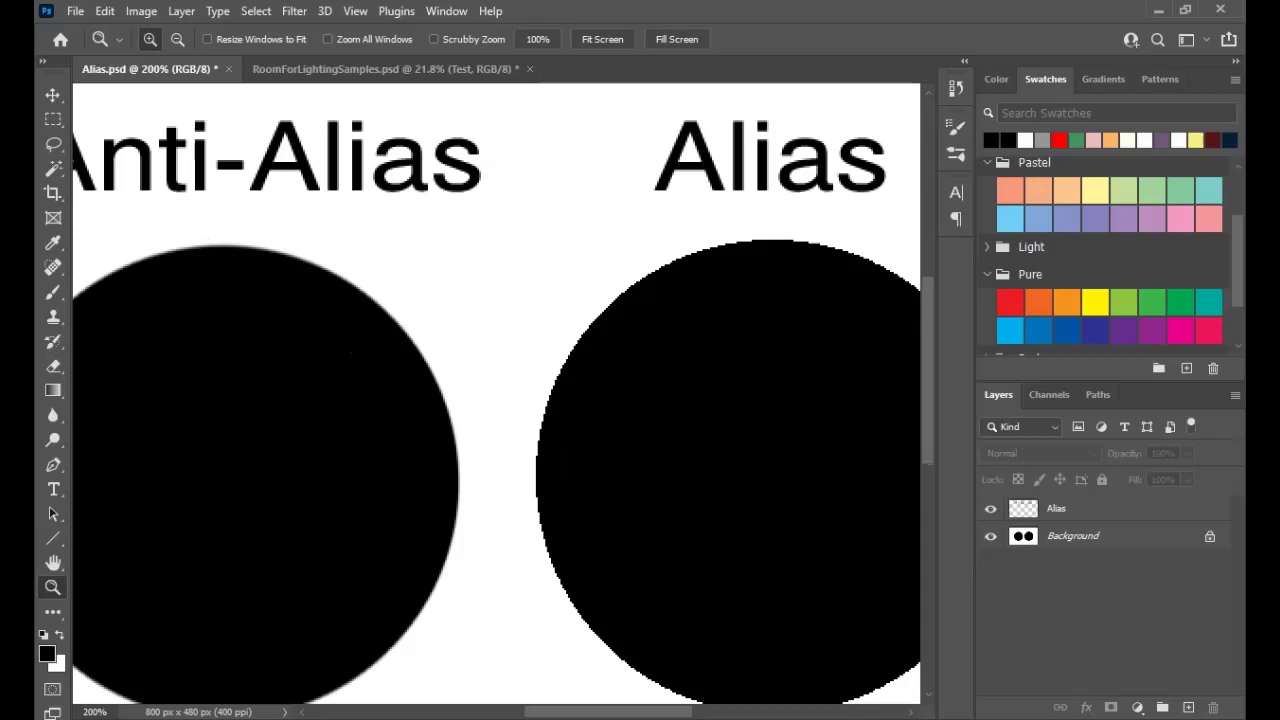
pyautogui.hotkey('ctrl', '+')
pyautogui.hotkey('ctrl', '+')
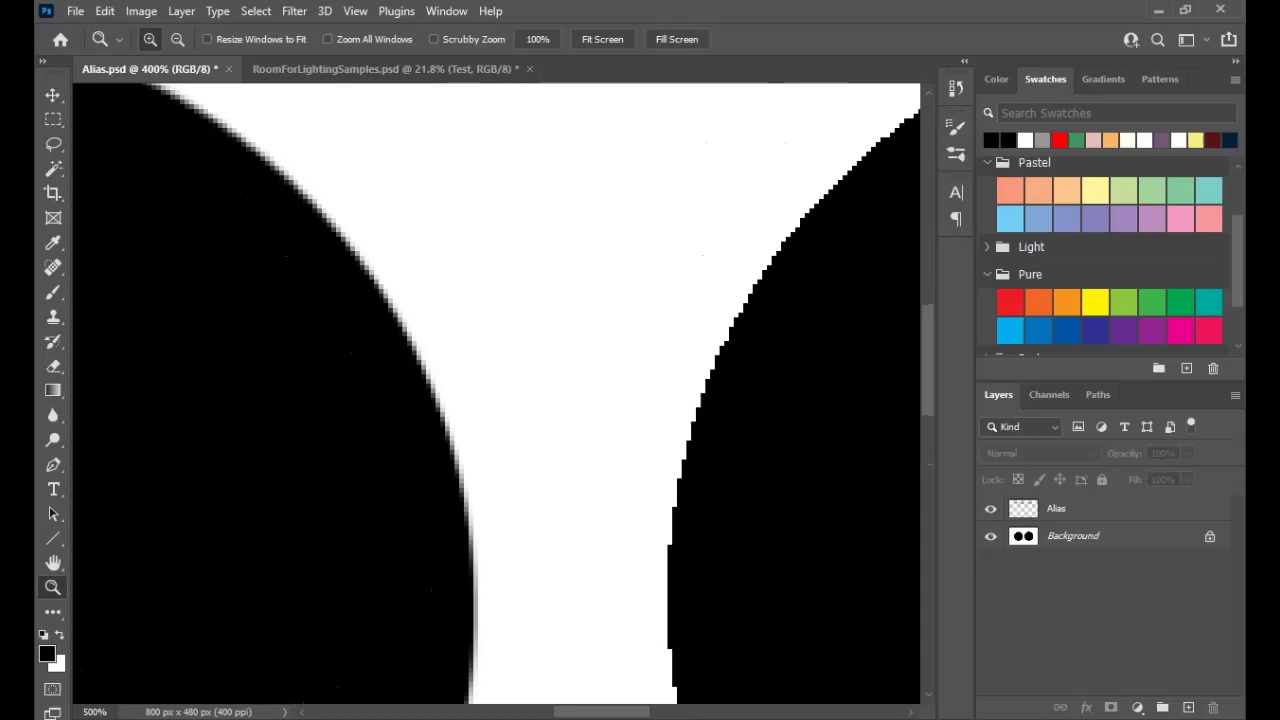
# Select the aliased black circle on the Background layer using the Magic Wand with Anti-alias turned off and Contiguous on
pyautogui.click(54, 168)
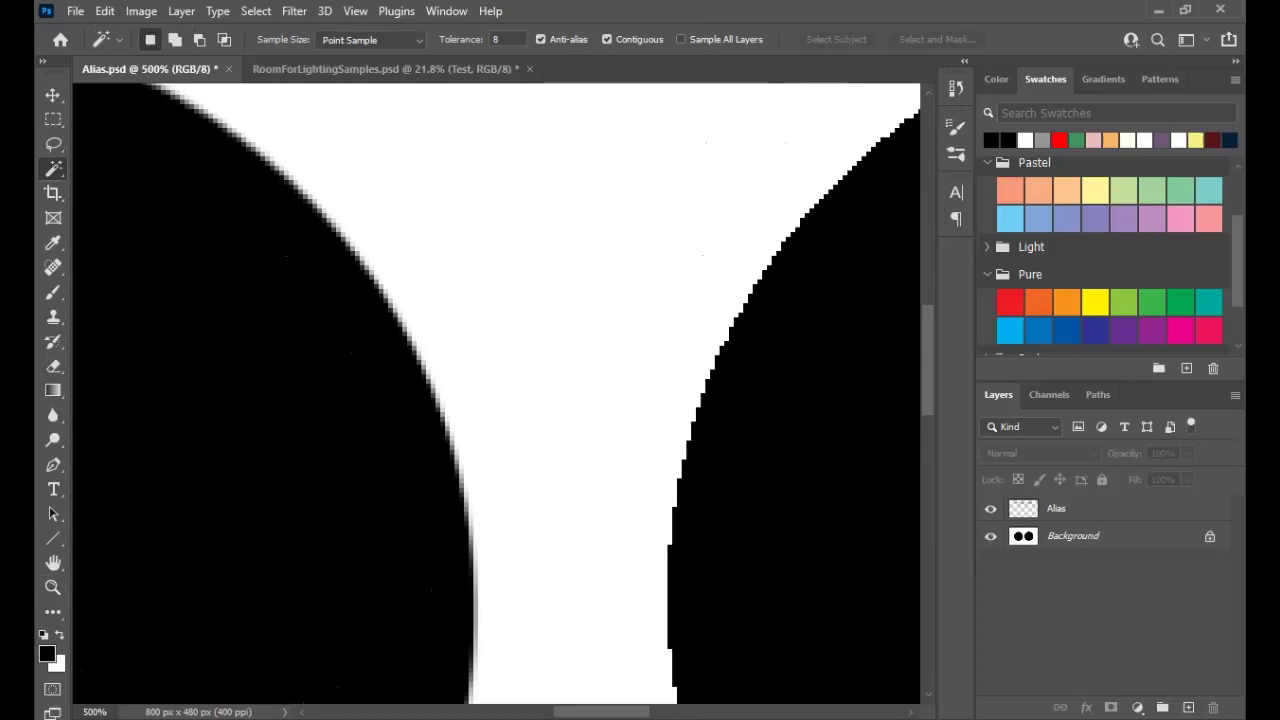
pyautogui.click(541, 39)
pyautogui.click(1074, 536)
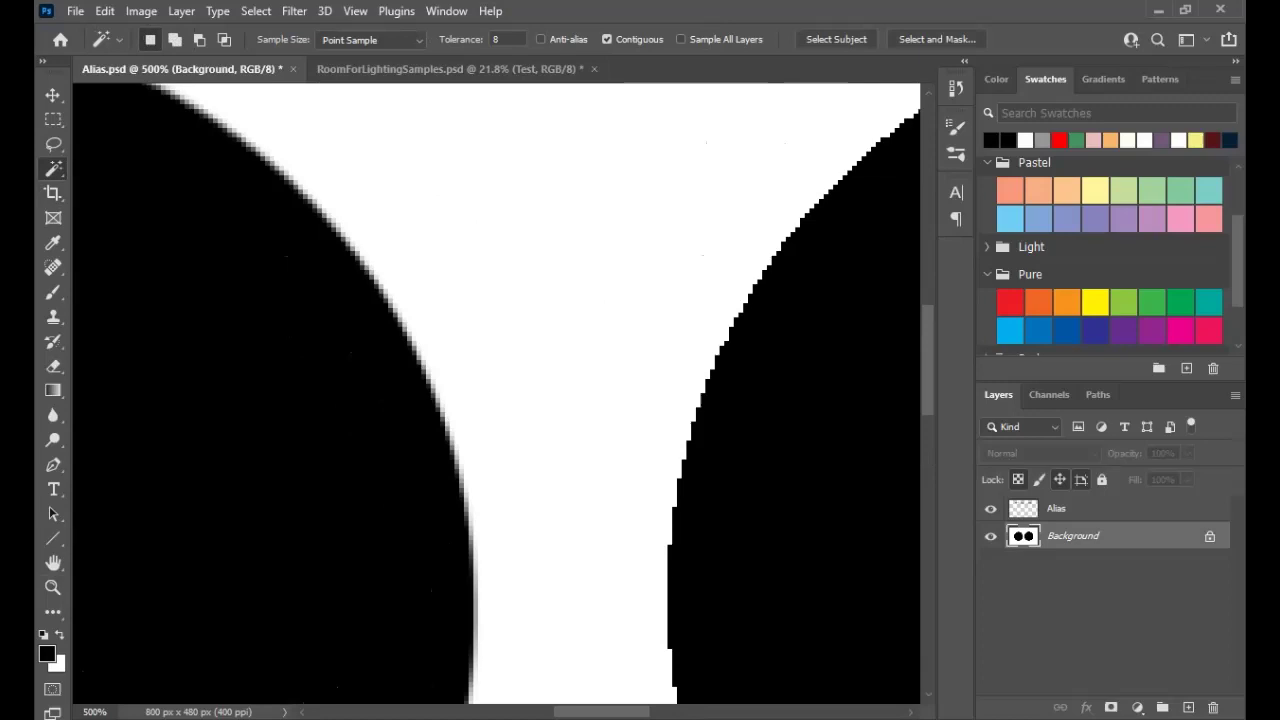
pyautogui.hscroll(3, 496, 393)
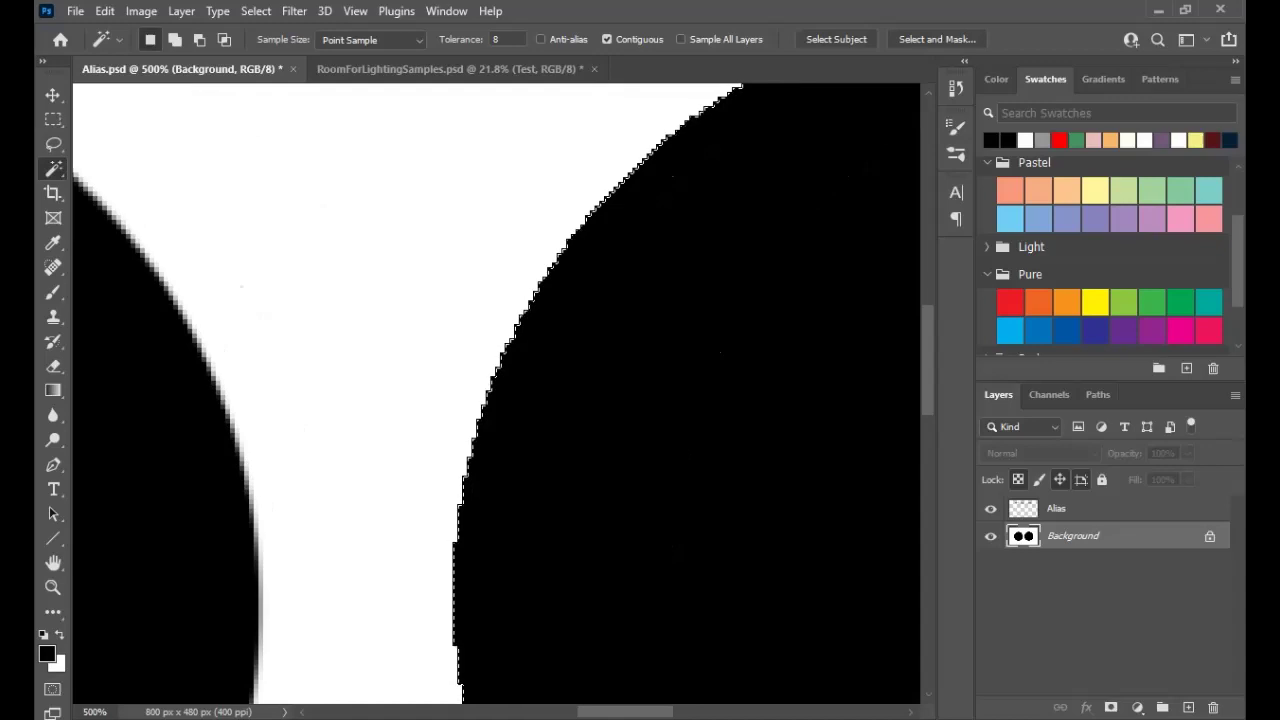
# Select the anti-aliased circle with the Magic Wand at tolerance 8, and reselect it with the tolerance set to 50
pyautogui.moveTo(400, 390); pyautogui.dragTo(678, 409)
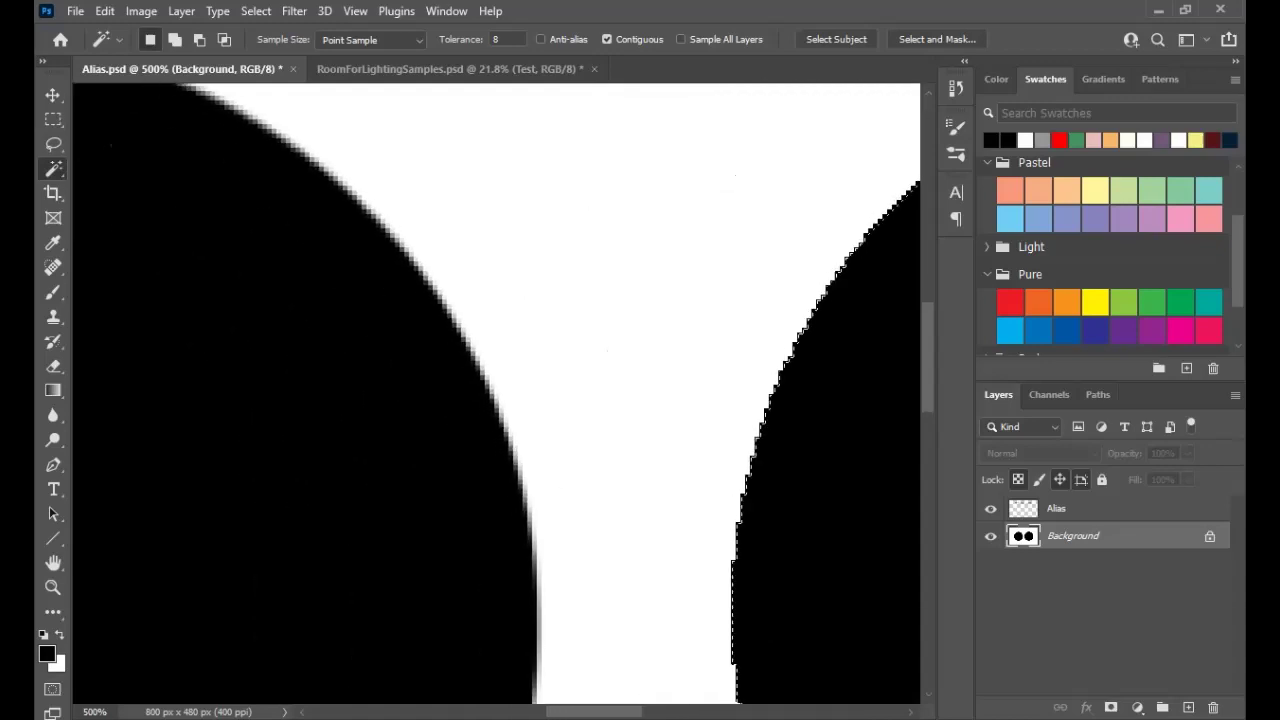
pyautogui.click(400, 400)
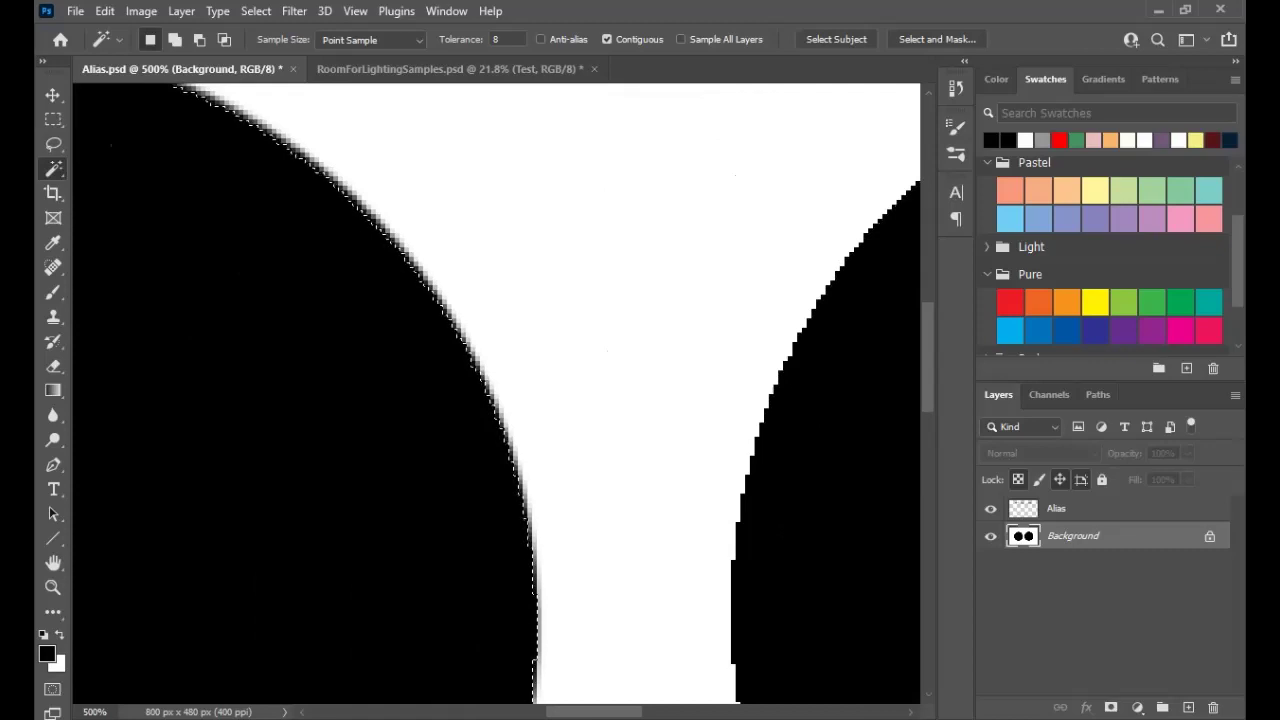
pyautogui.press('BackSpace')
pyautogui.write('50')
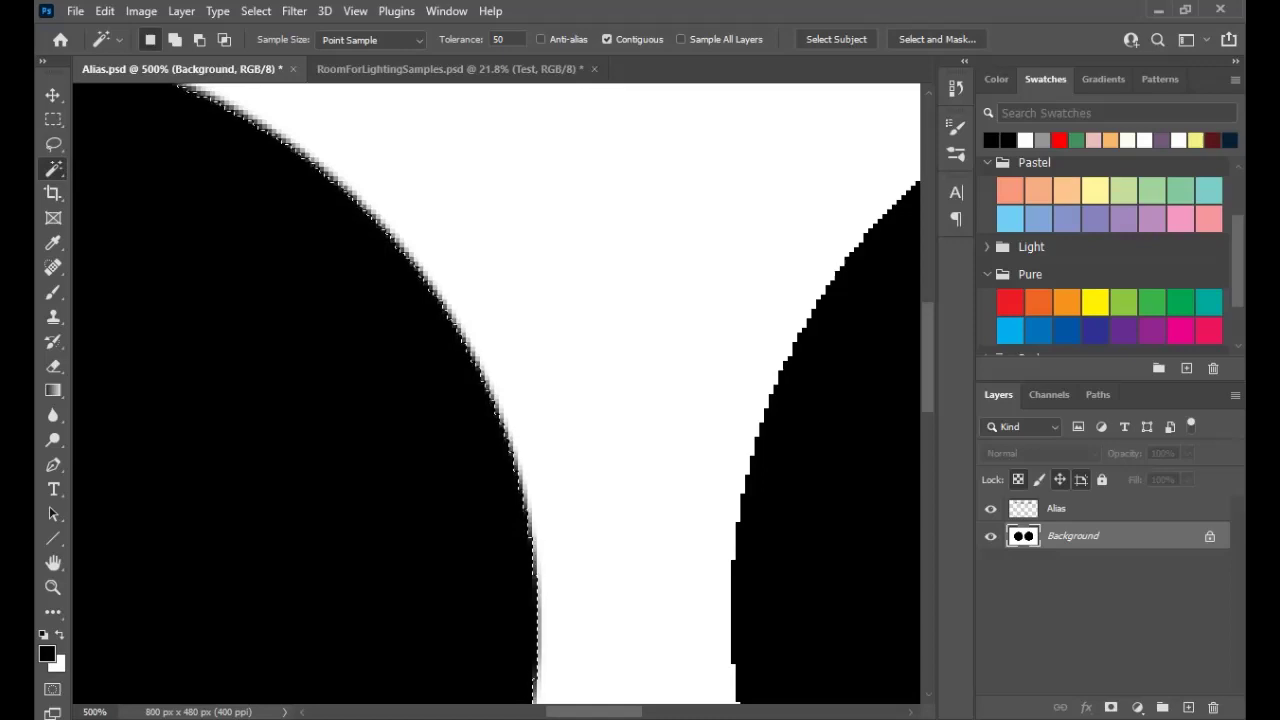
# Examine the selection outline around the whole anti-aliased circle, and clear the selection
pyautogui.press('z')
pyautogui.keyDown('alt'); pyautogui.click(574, 217); pyautogui.keyUp('alt')
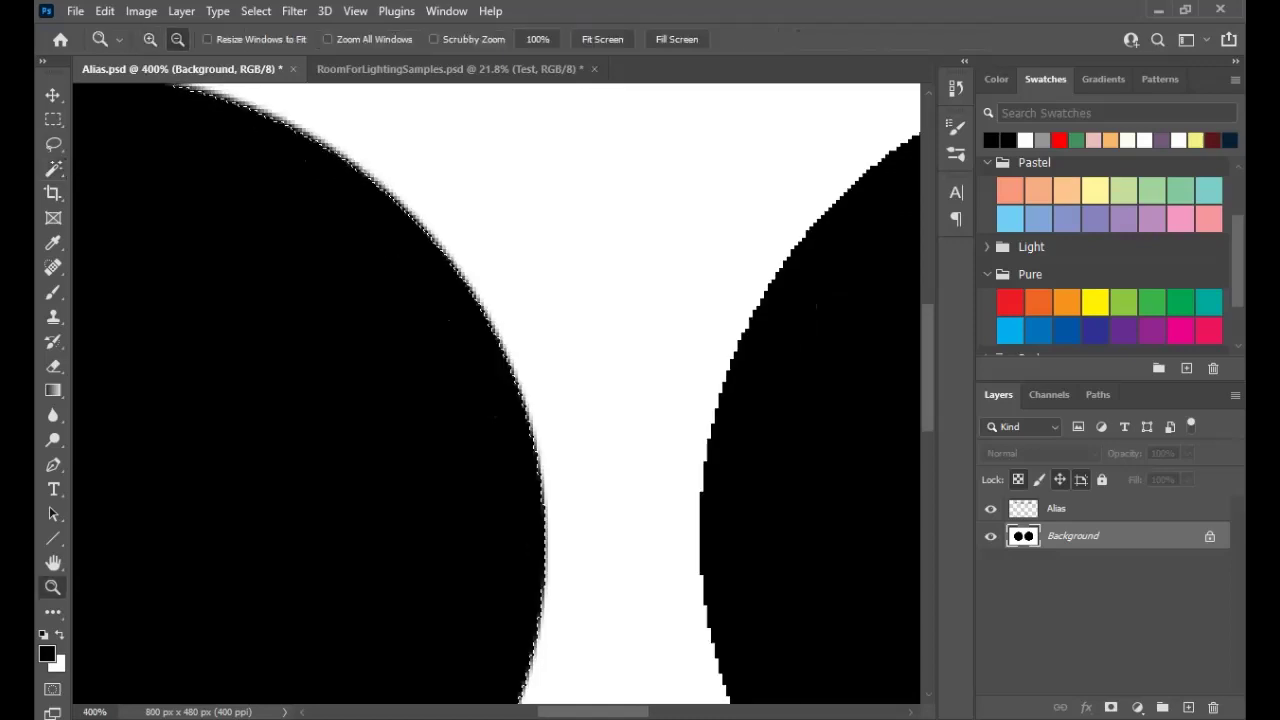
pyautogui.keyDown('alt'); pyautogui.click(574, 217); pyautogui.keyUp('alt')
pyautogui.keyDown('alt'); pyautogui.click(574, 217); pyautogui.keyUp('alt')
pyautogui.moveTo(574, 217); pyautogui.dragTo(430, 269)
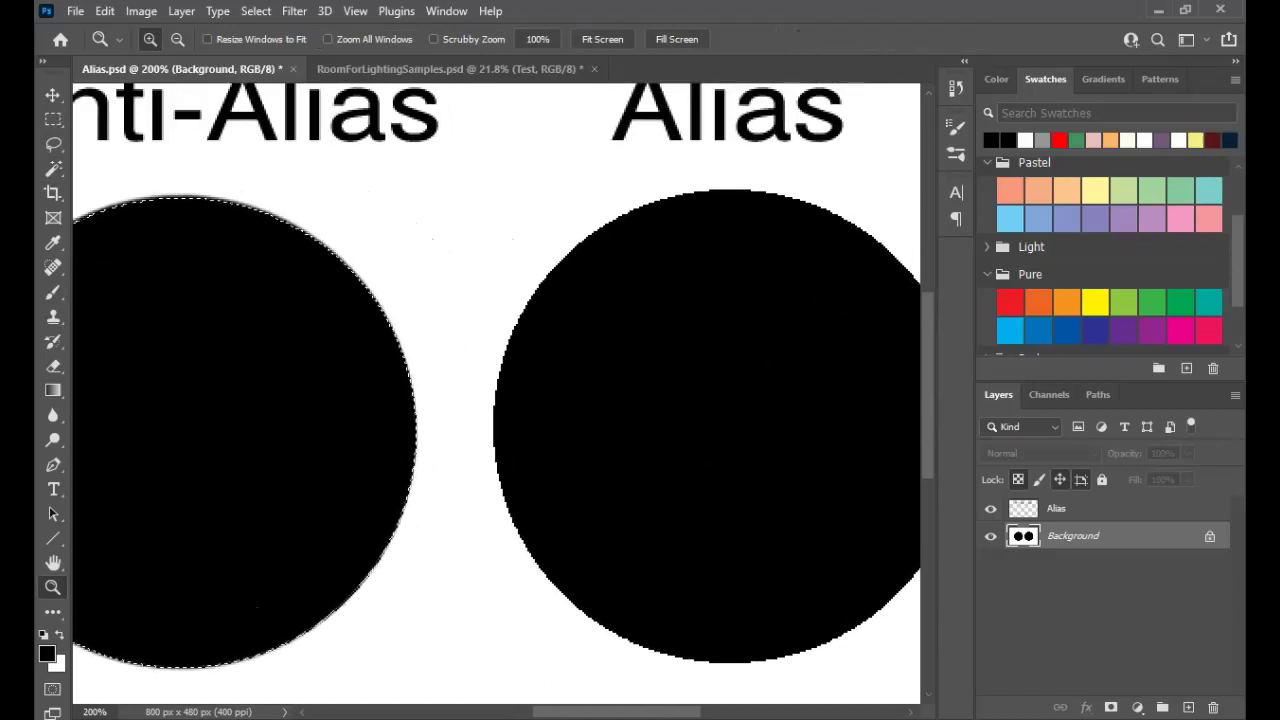
pyautogui.keyDown('alt'); pyautogui.click(496, 394); pyautogui.keyUp('alt')
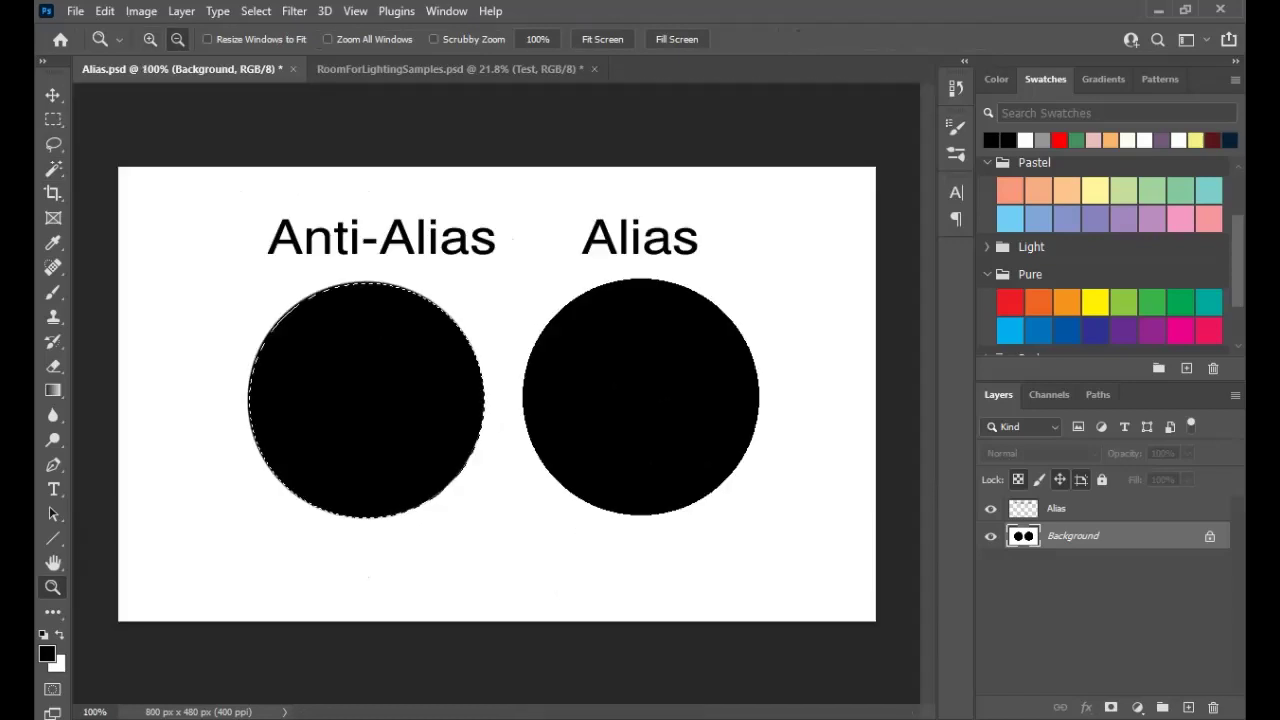
pyautogui.press('m')
pyautogui.hotkey('ctrl', 'd')
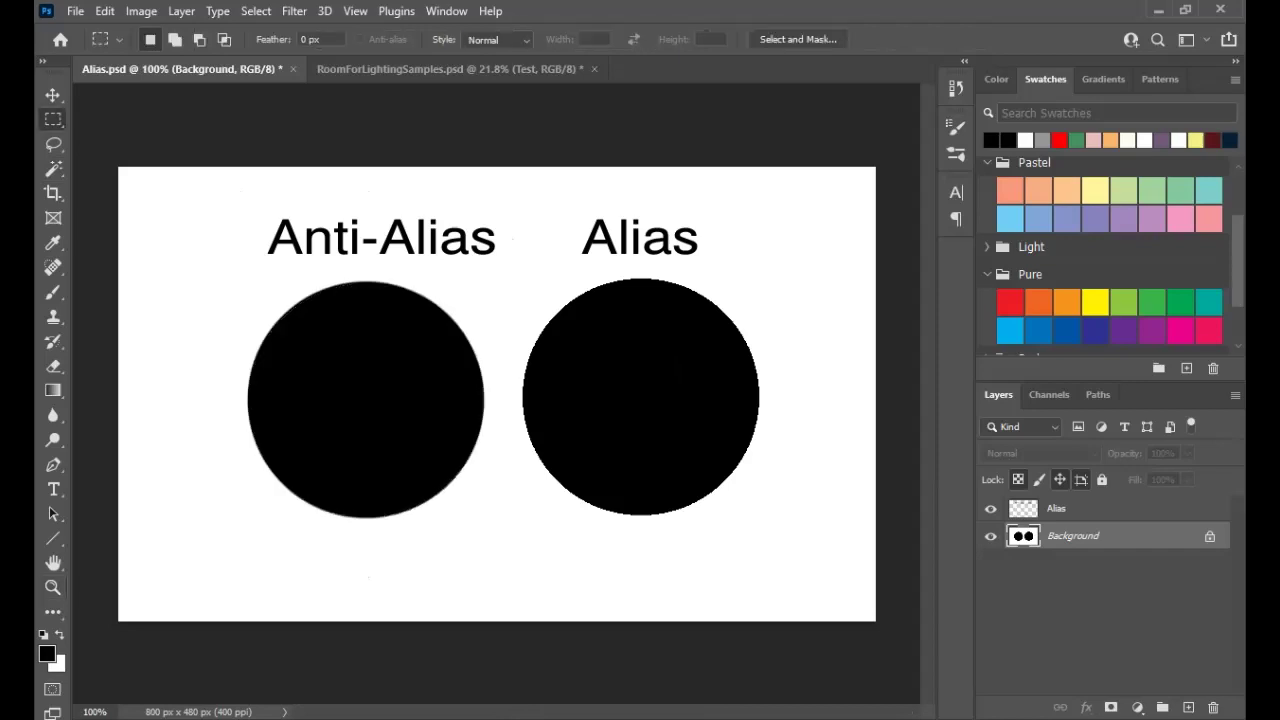
pyautogui.press('z')
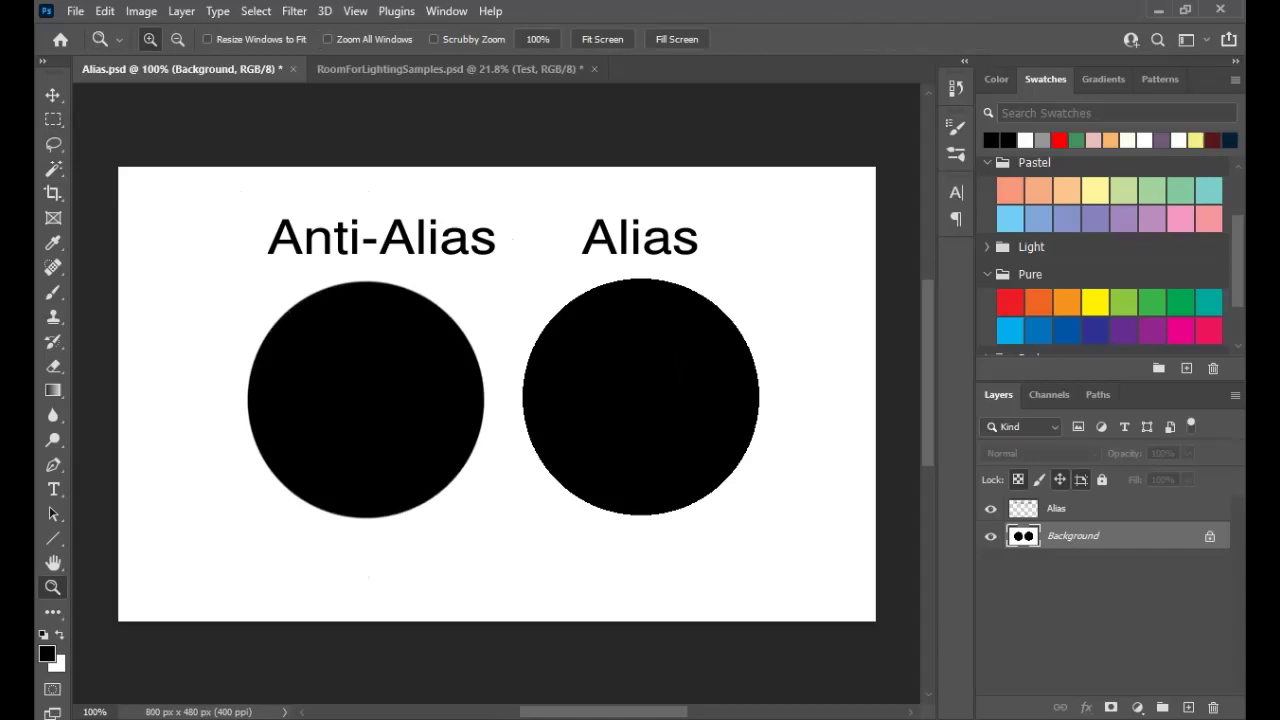
pyautogui.click(482, 325)
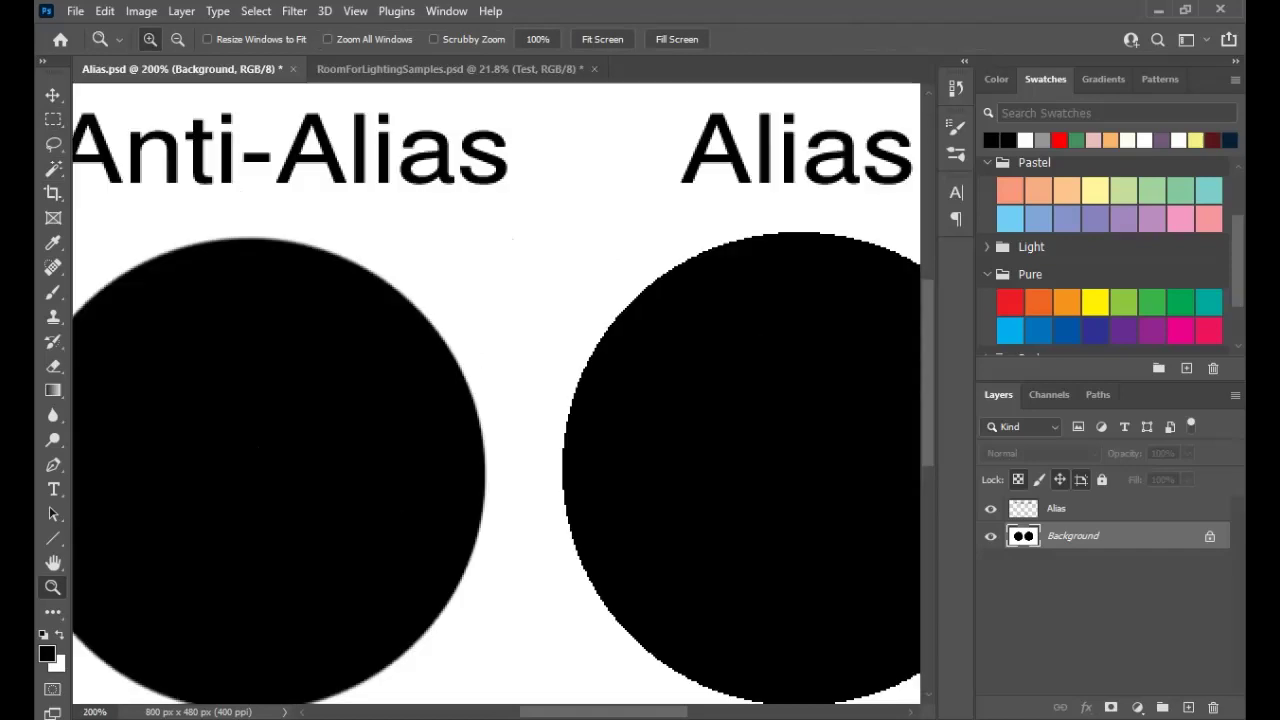
# Switch to the RoomForLightingSamples.psd document and examine the armchair's line art up close around its backrest and armrest
pyautogui.click(440, 69)
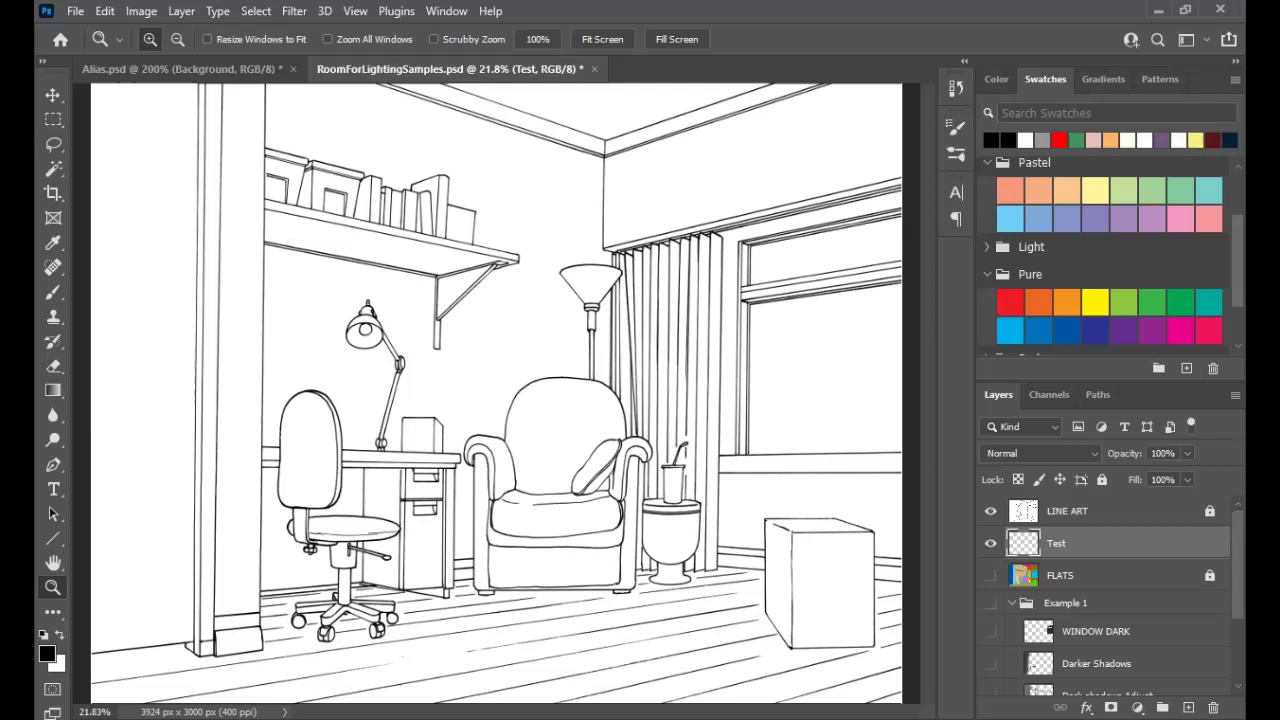
pyautogui.click(550, 421)
pyautogui.click(550, 421)
pyautogui.hotkey('ctrl', '+')
pyautogui.hotkey('ctrl', '+')
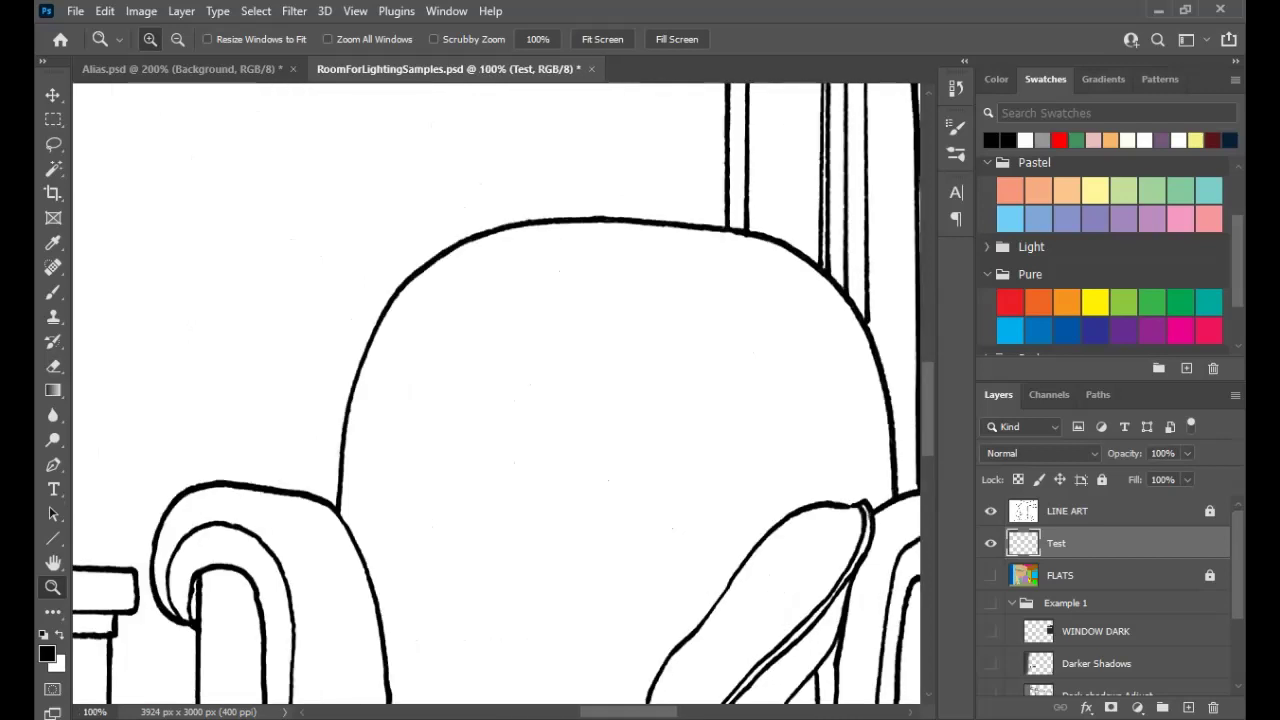
pyautogui.hotkey('ctrl', '+')
pyautogui.moveTo(496, 393); pyautogui.dragTo(583, 153)
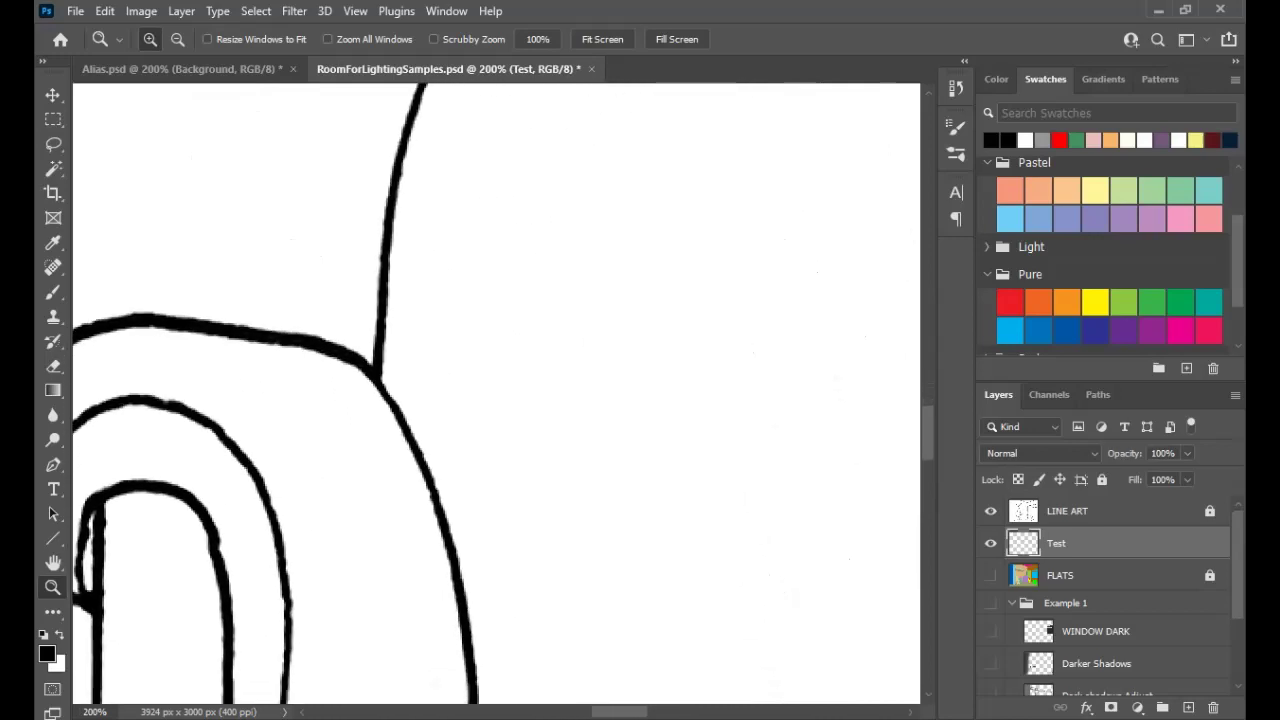
pyautogui.scroll(6, 496, 393)
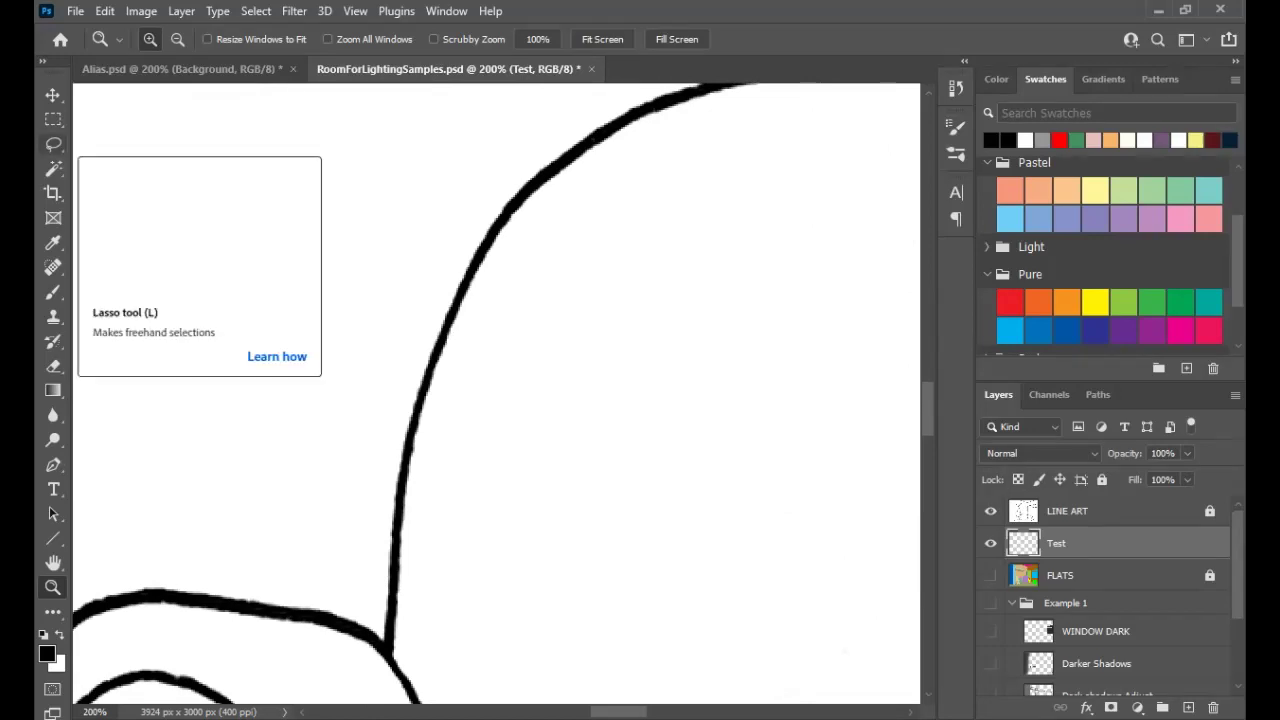
# Activate the Lasso tool with Anti-alias off and change it to the Polygonal Lasso tool
pyautogui.click(53, 143)
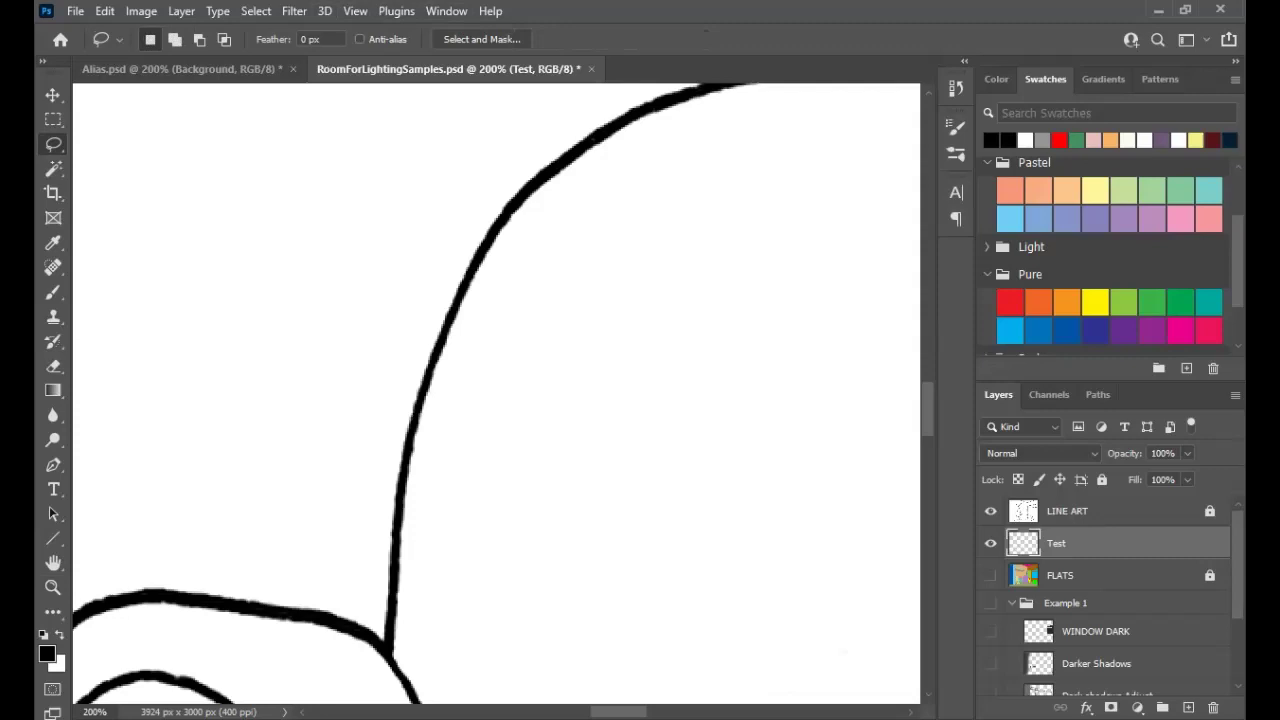
pyautogui.rightClick(53, 145)
pyautogui.click(150, 162)
# Stamp an orange dot inside the armchair's backrest on the Test layer using the Pencil tool at size 80
pyautogui.press('b')
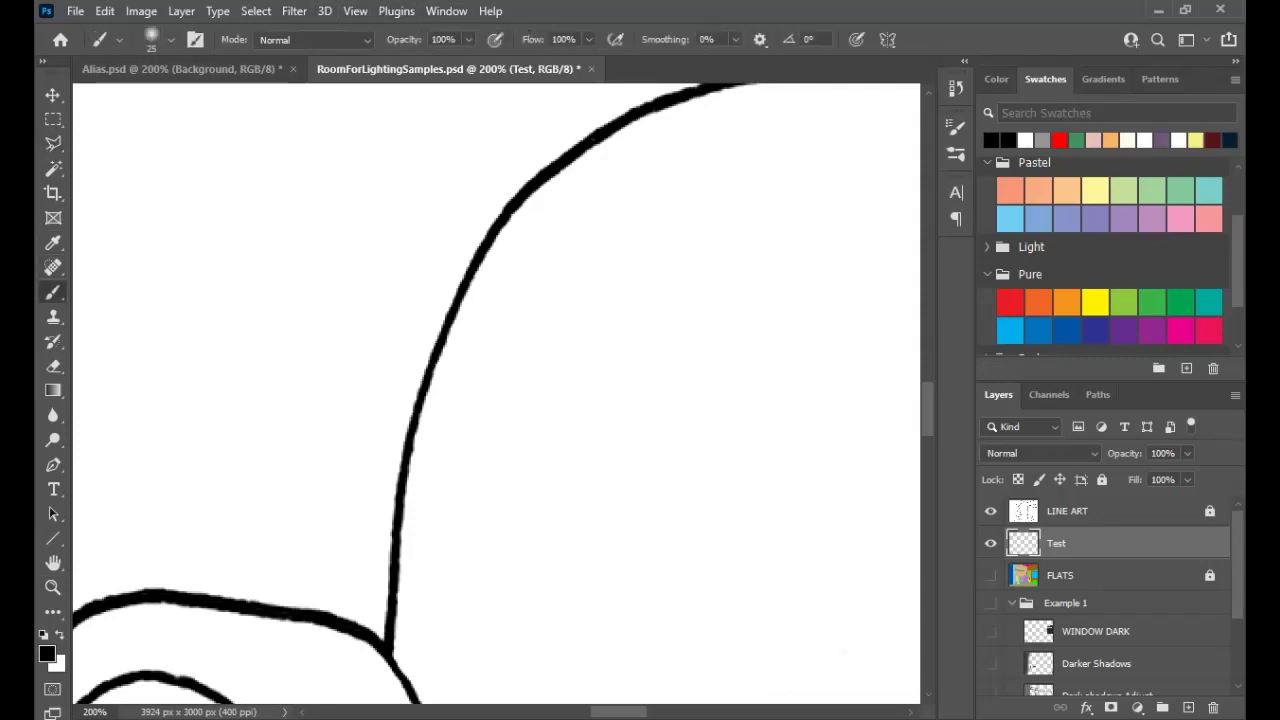
pyautogui.rightClick(53, 292)
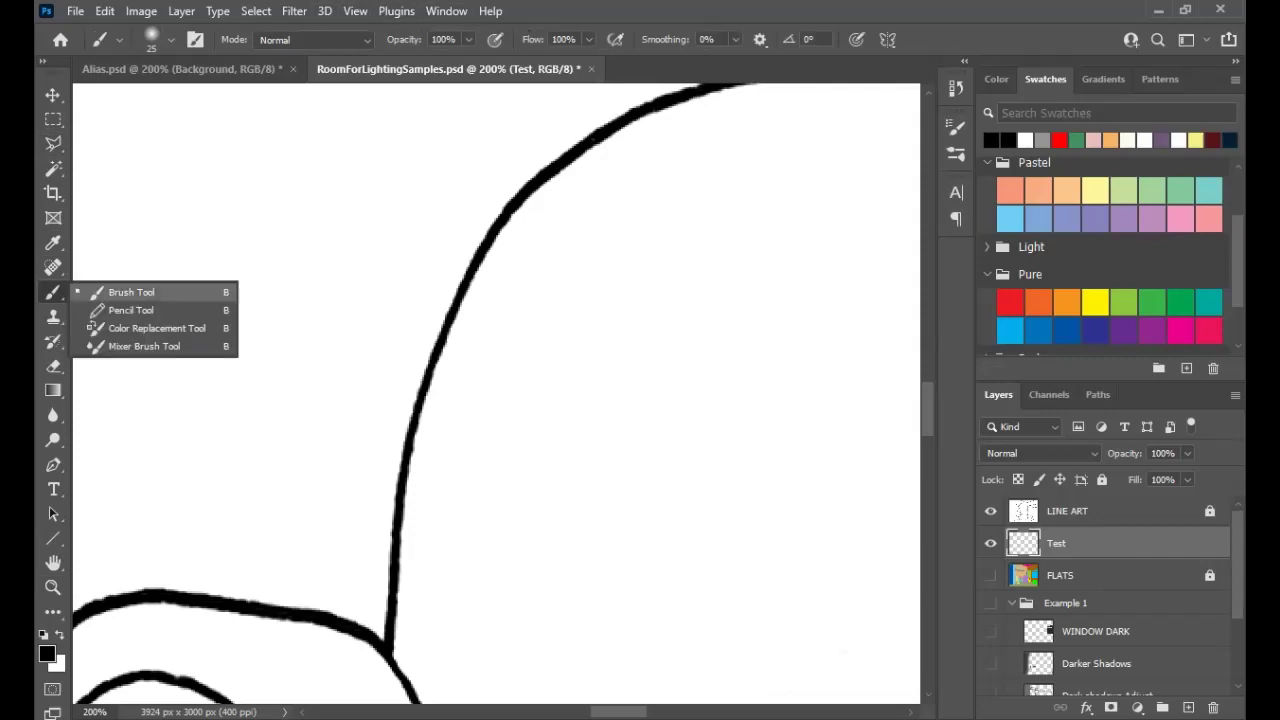
pyautogui.click(125, 310)
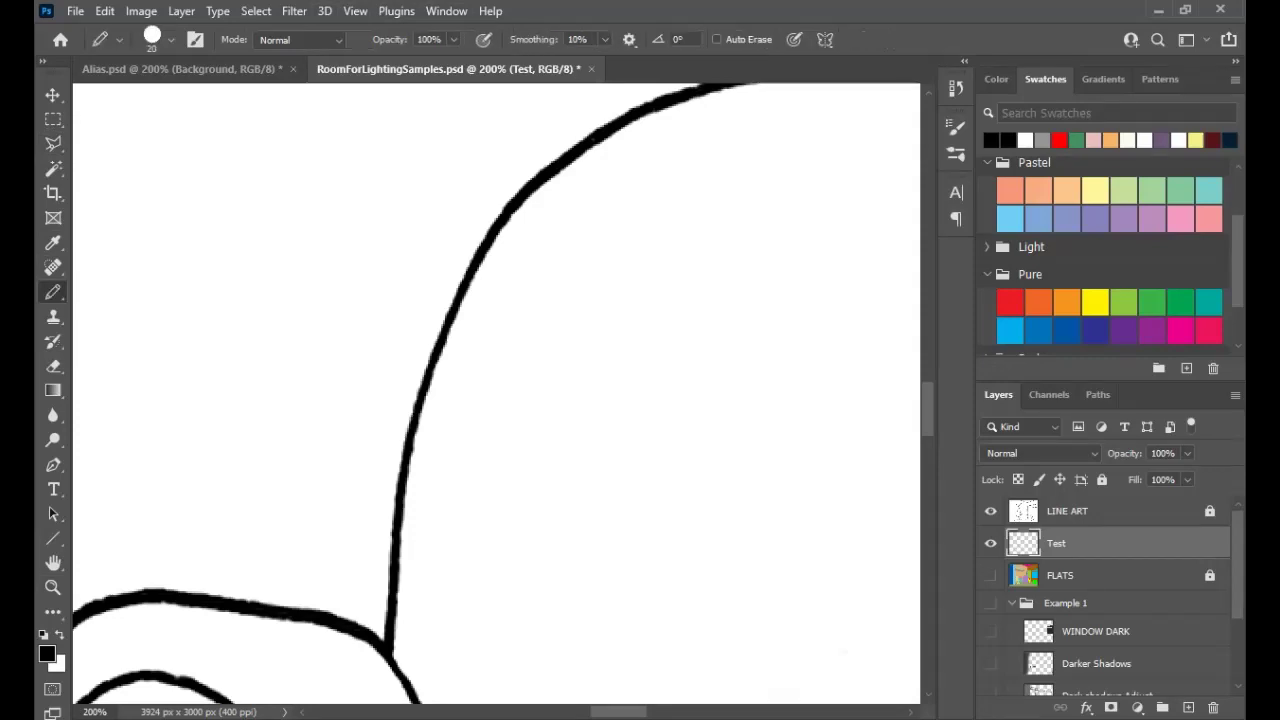
pyautogui.click(1038, 301)
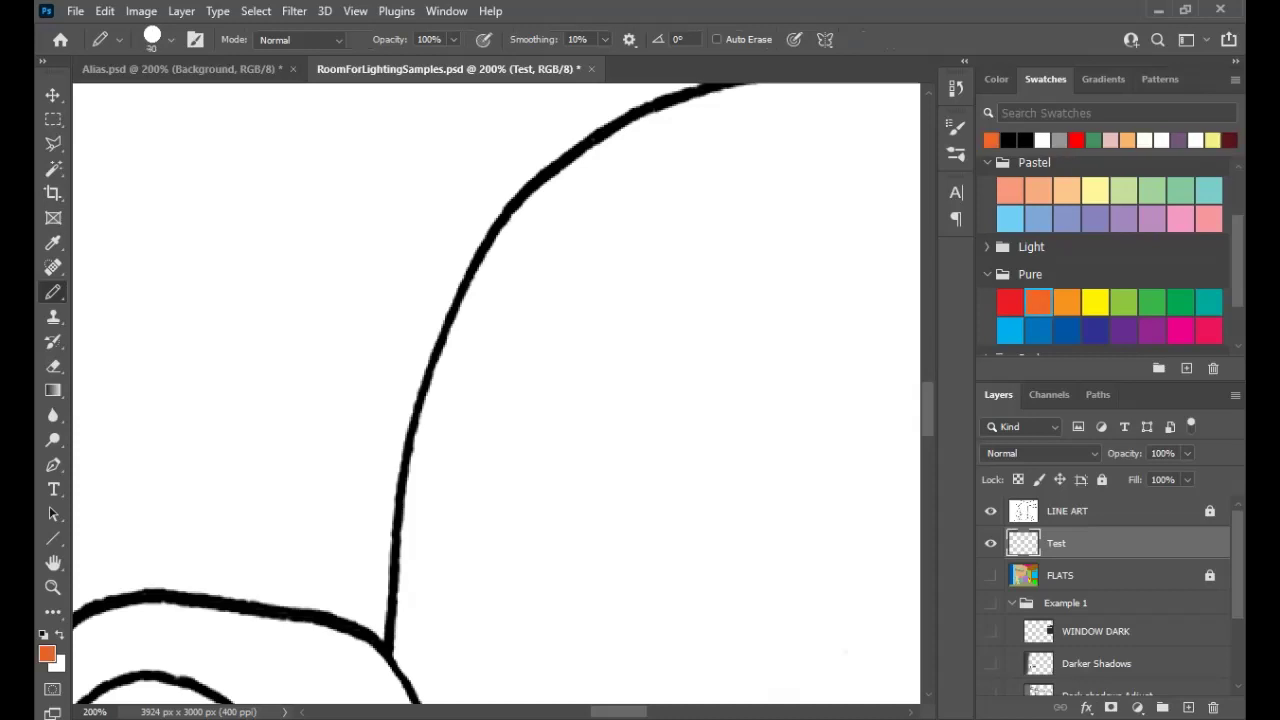
pyautogui.click(647, 339)
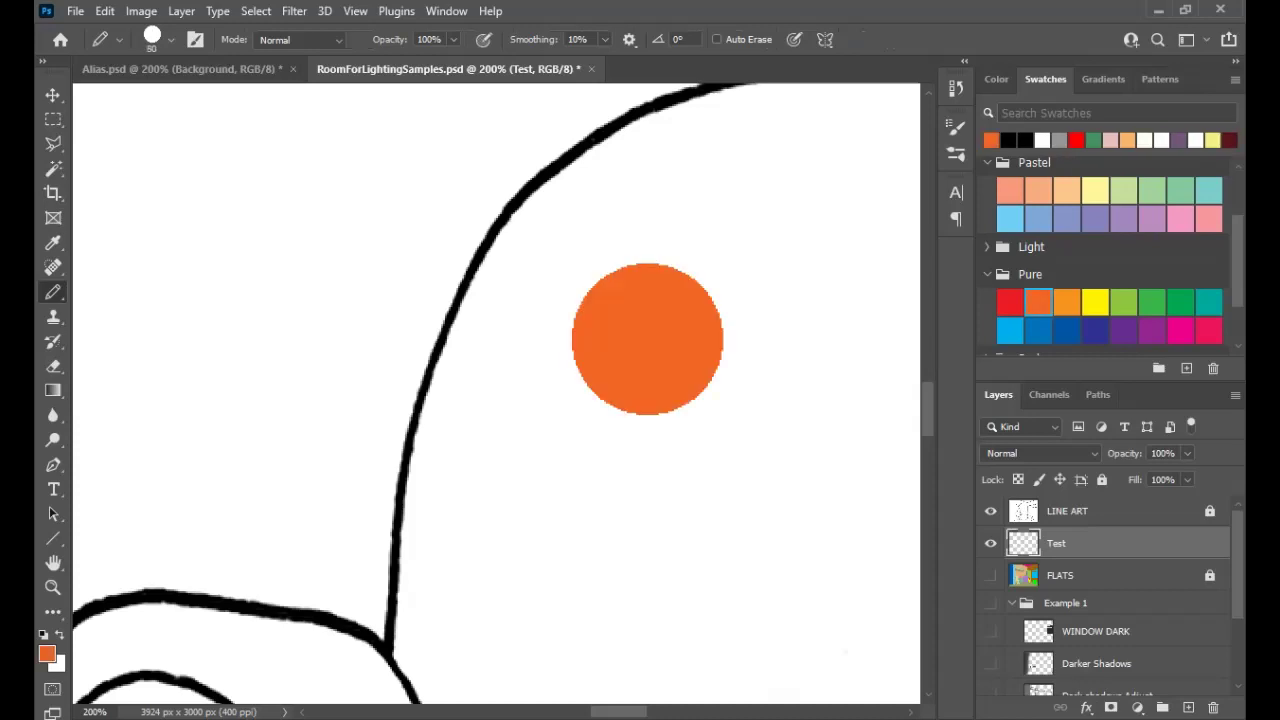
# Examine the orange dot's edge up close and undo the dot
pyautogui.press('z')
pyautogui.click(596, 304)
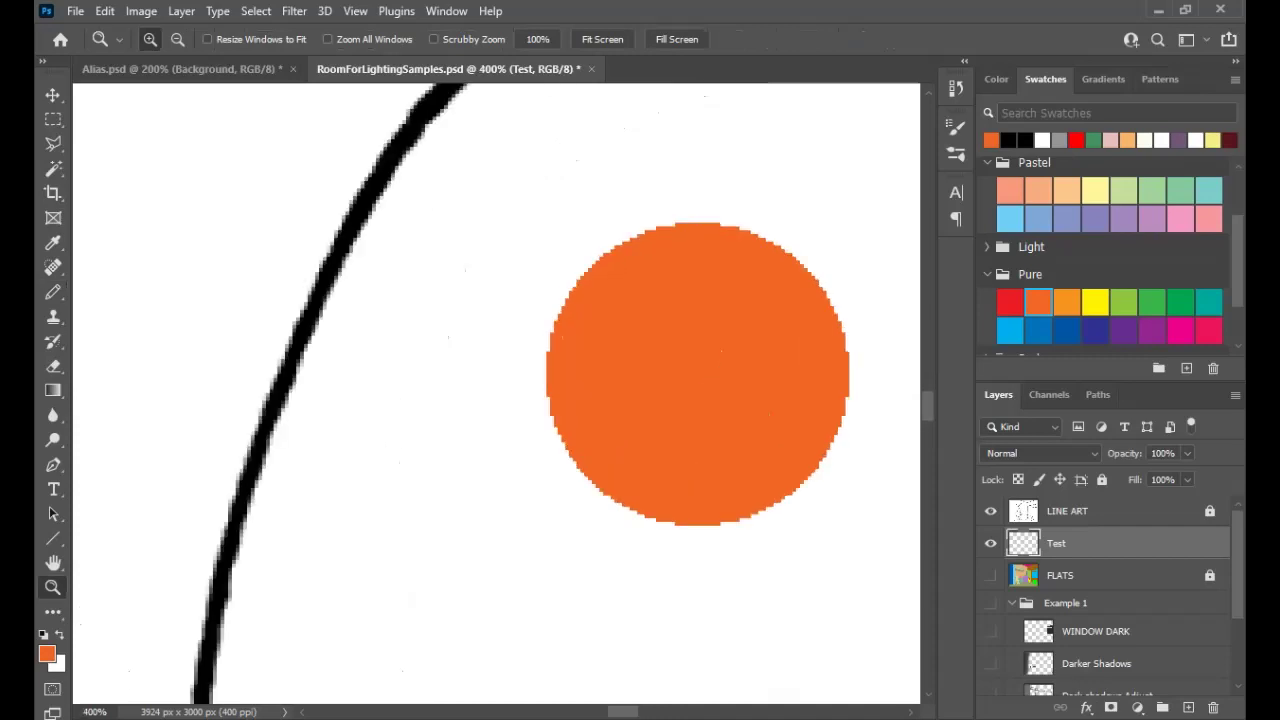
pyautogui.keyDown('alt'); pyautogui.click(577, 312); pyautogui.keyUp('alt')
pyautogui.keyDown('alt'); pyautogui.click(577, 312); pyautogui.keyUp('alt')
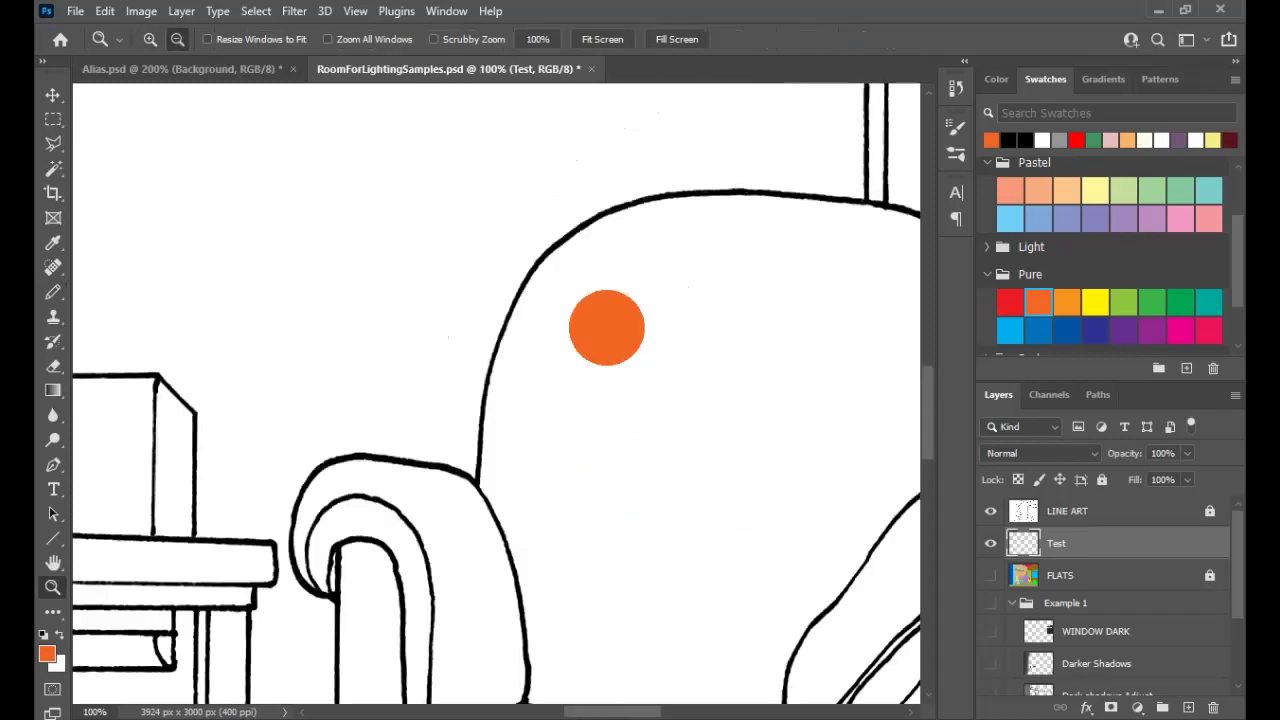
pyautogui.hotkey('ctrl', 'z')
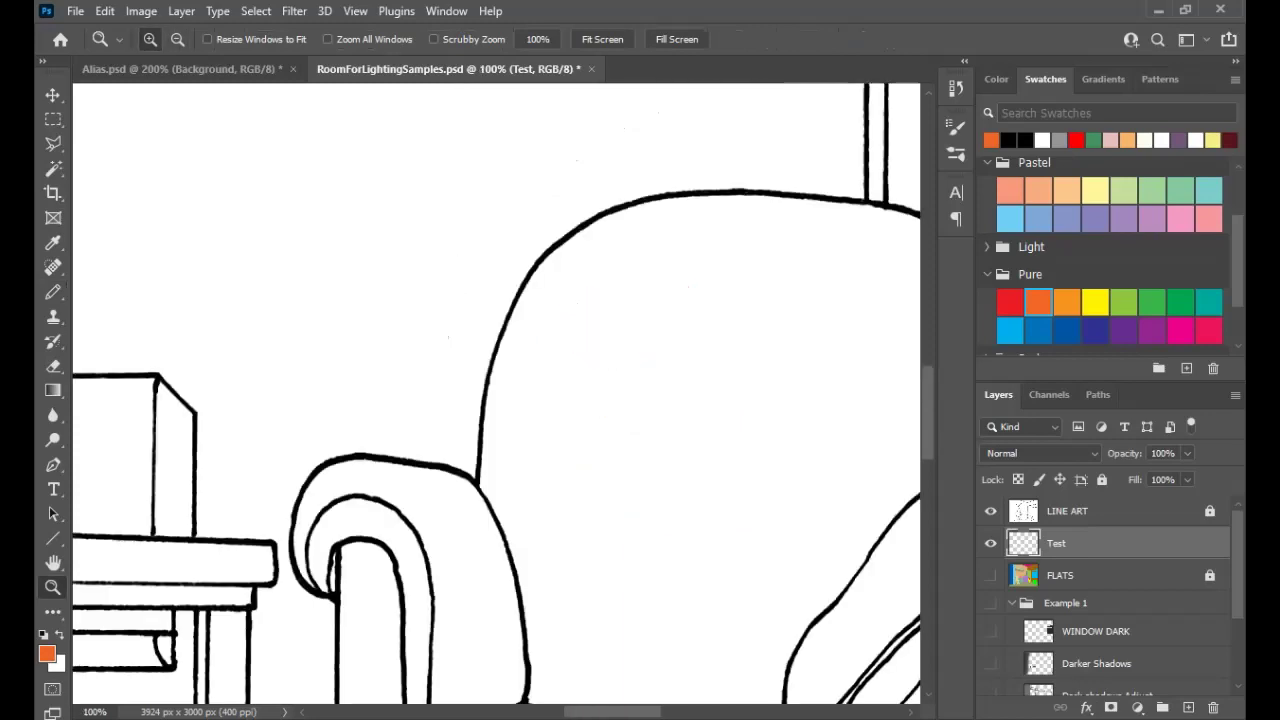
# Make a freehand Lasso selection that follows the backrest's left outline and loops into the backrest, with Anti-alias off
pyautogui.click(527, 320)
pyautogui.click(527, 320)
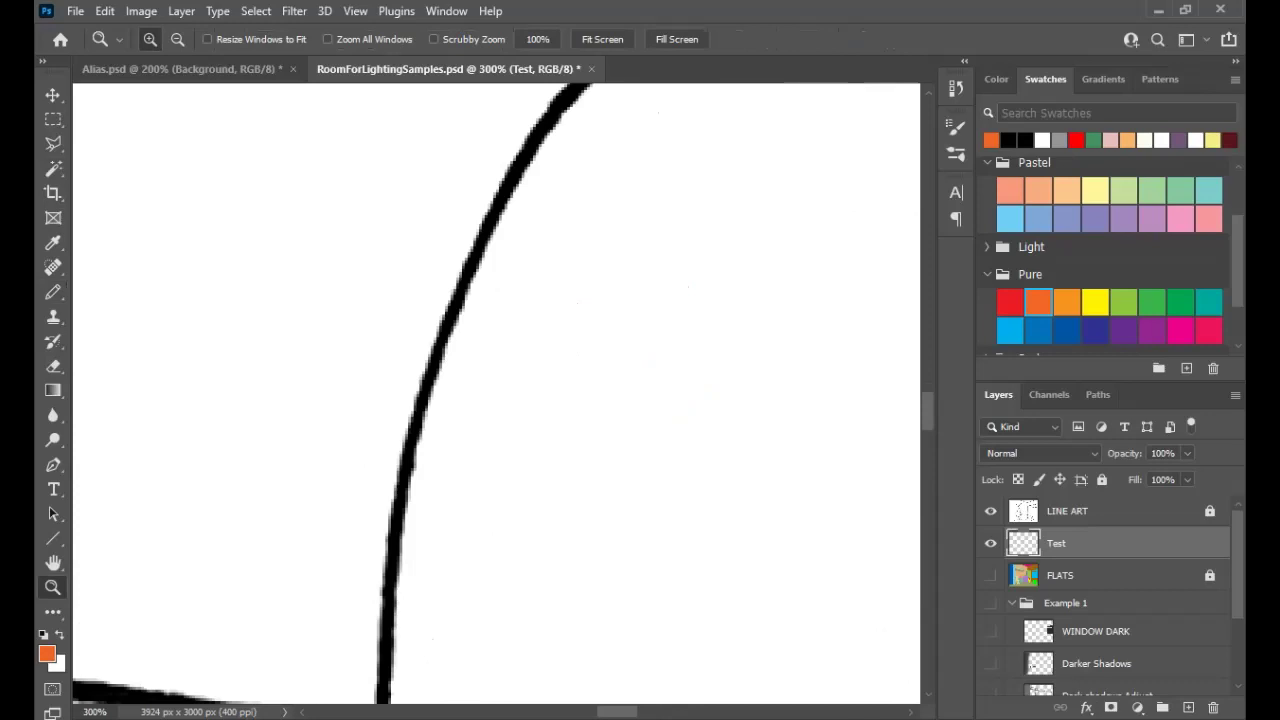
pyautogui.click(53, 144)
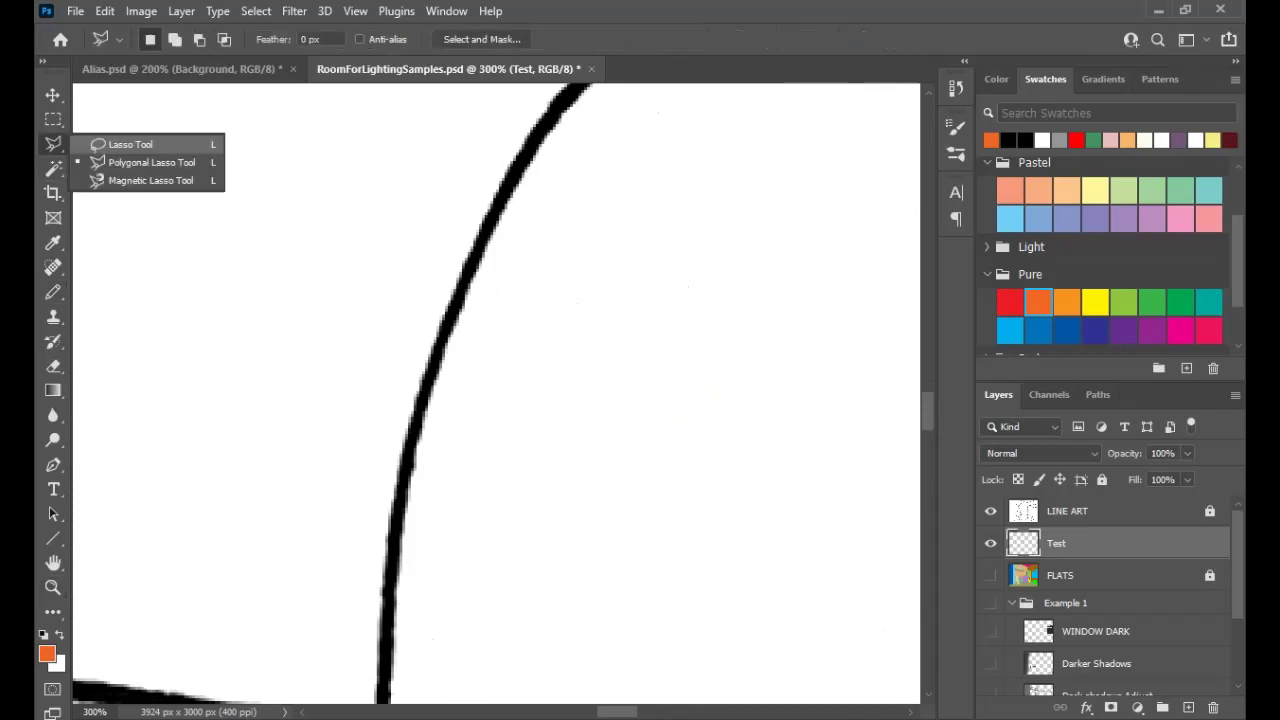
pyautogui.click(131, 145)
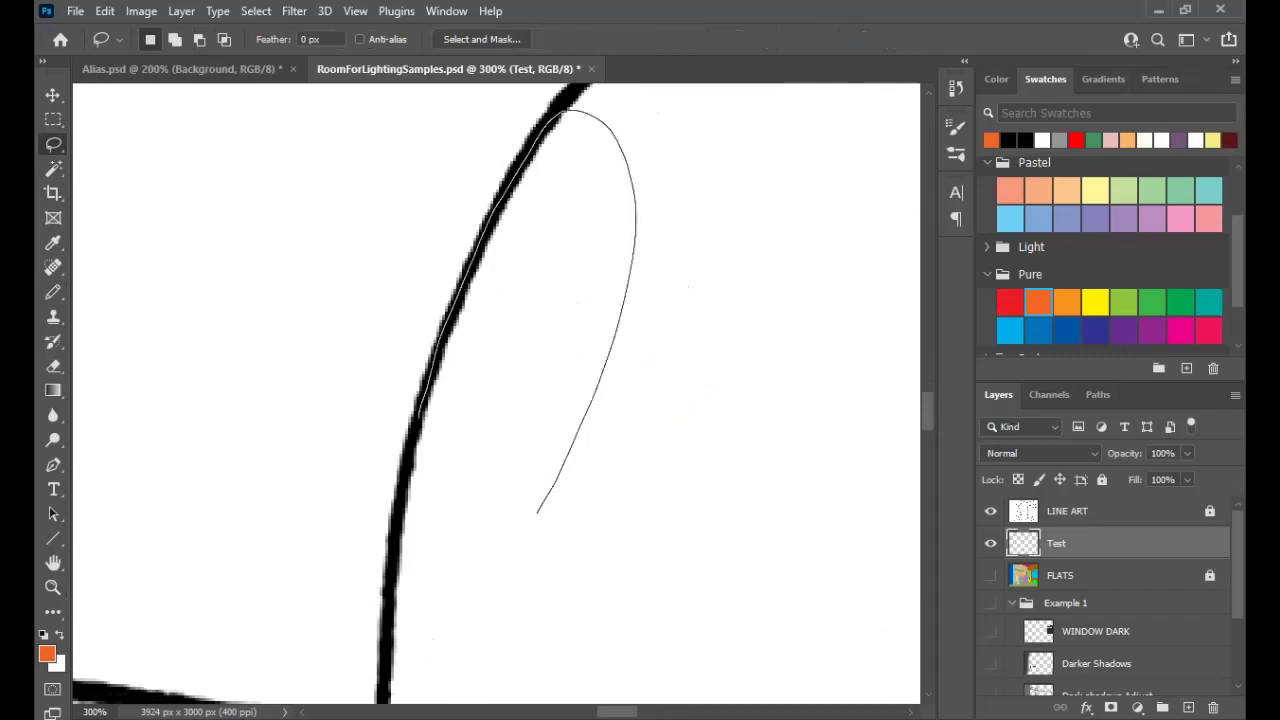
pyautogui.moveTo(419, 417); pyautogui.dragTo(417, 433)
pyautogui.hotkey('ctrl', 'd')
pyautogui.moveTo(480, 340)
pyautogui.mouseDown()
pyautogui.moveTo(336, 588)
pyautogui.moveTo(489, 309)
pyautogui.moveTo(446, 295)
pyautogui.moveTo(459, 294)
pyautogui.moveTo(459, 314)
pyautogui.moveTo(345, 306)
pyautogui.moveTo(329, 344)
pyautogui.mouseUp()
pyautogui.hotkey('ctrl', 'd')
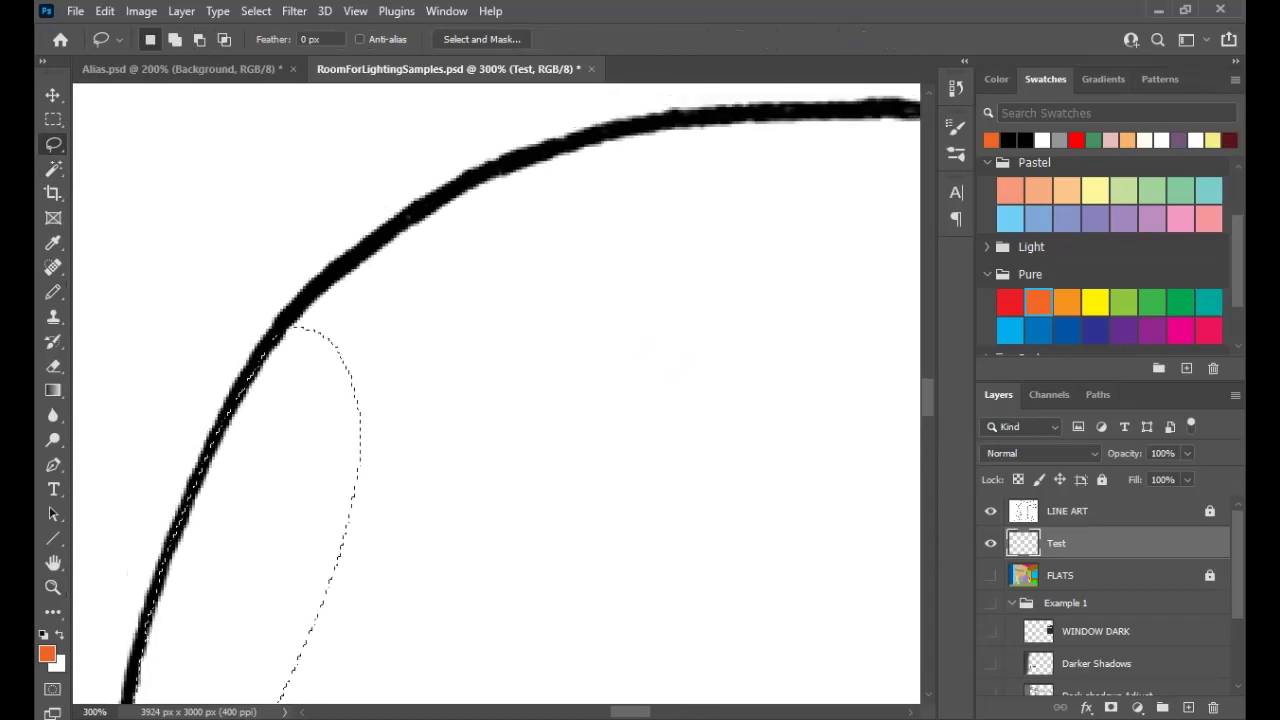
# Extend the Lasso selection down the armchair backrest's left edge to the joint with the left armrest, with Anti-alias off
pyautogui.press('shift')
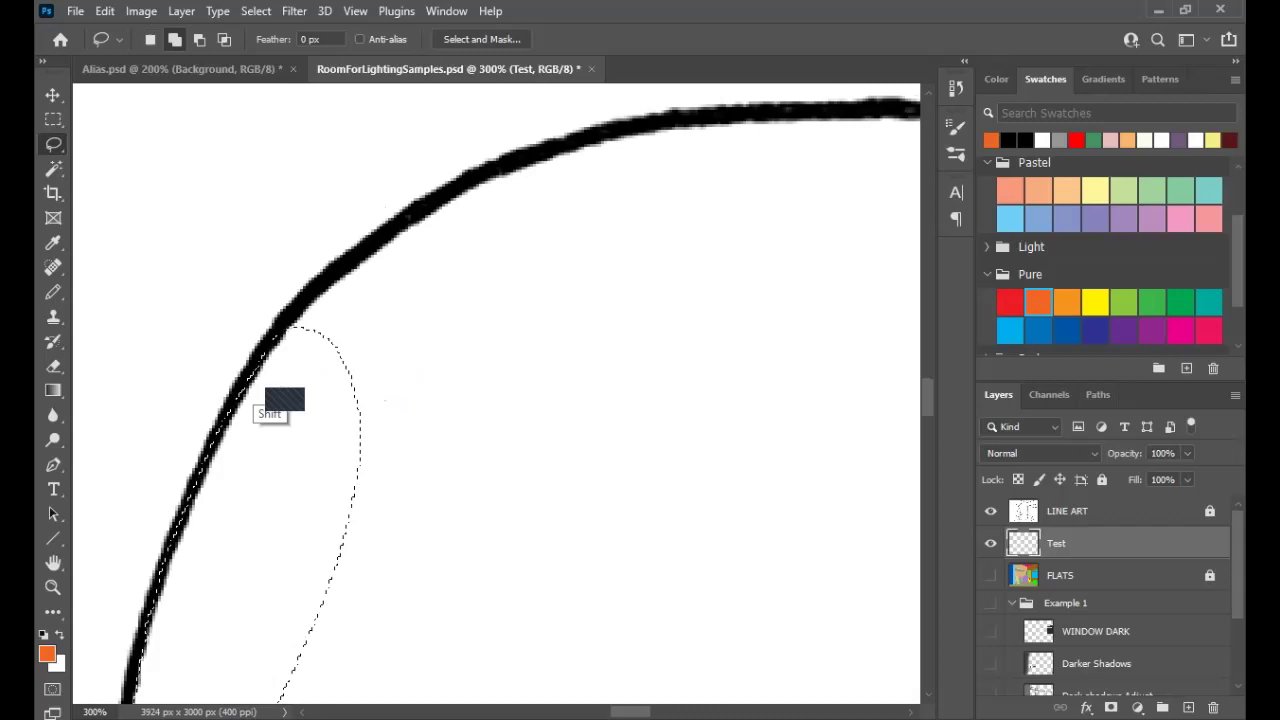
pyautogui.moveTo(271, 362)
pyautogui.mouseDown()
pyautogui.moveTo(300, 318)
pyautogui.moveTo(500, 180)
pyautogui.moveTo(624, 232)
pyautogui.moveTo(612, 330)
pyautogui.moveTo(390, 500)
pyautogui.moveTo(300, 470)
pyautogui.mouseUp()
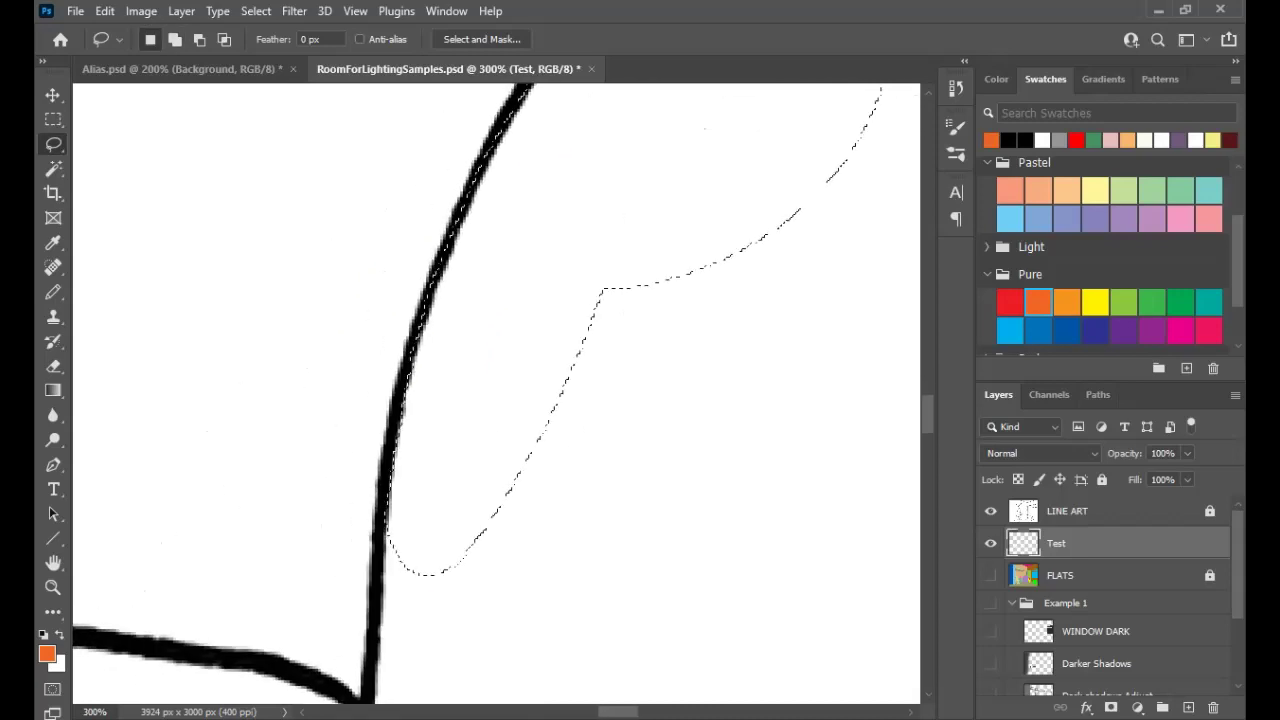
pyautogui.press('z')
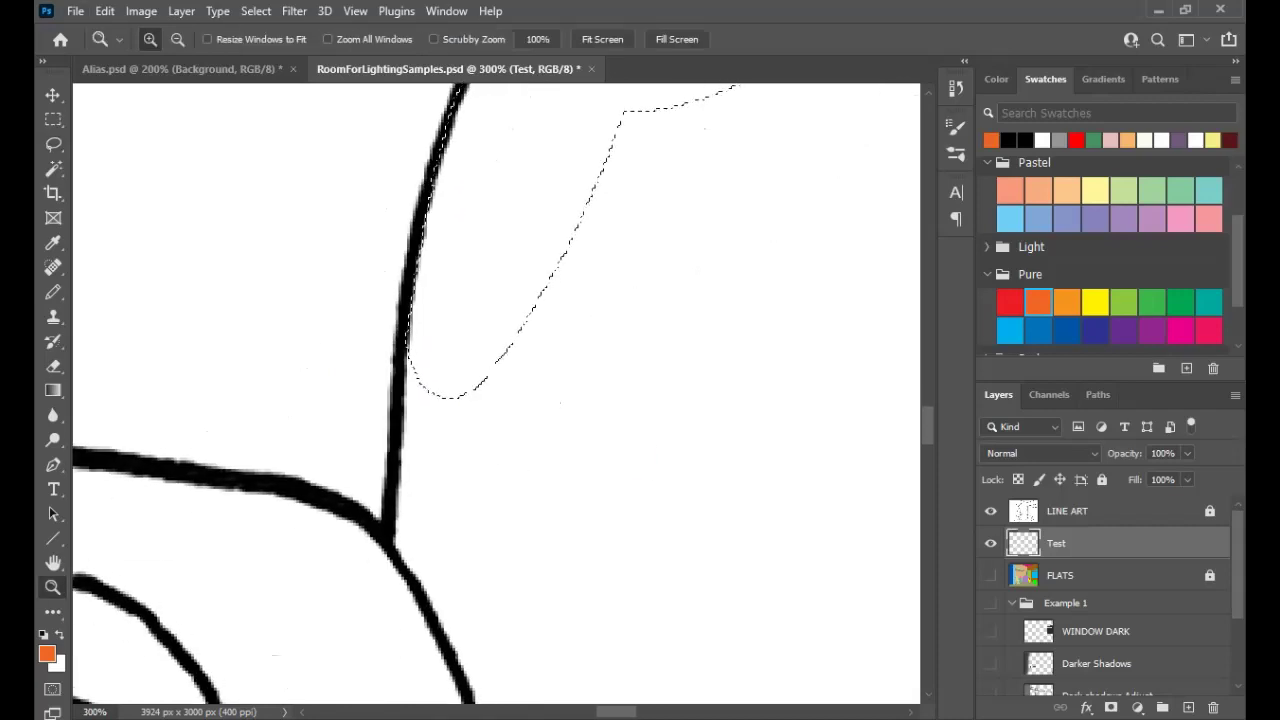
pyautogui.press('l')
pyautogui.moveTo(407, 322)
pyautogui.mouseDown()
pyautogui.moveTo(386, 532)
pyautogui.moveTo(310, 492)
pyautogui.moveTo(165, 590)
pyautogui.moveTo(690, 530)
pyautogui.moveTo(565, 235)
pyautogui.mouseUp()
pyautogui.moveTo(390, 480); pyautogui.dragTo(820, 338)
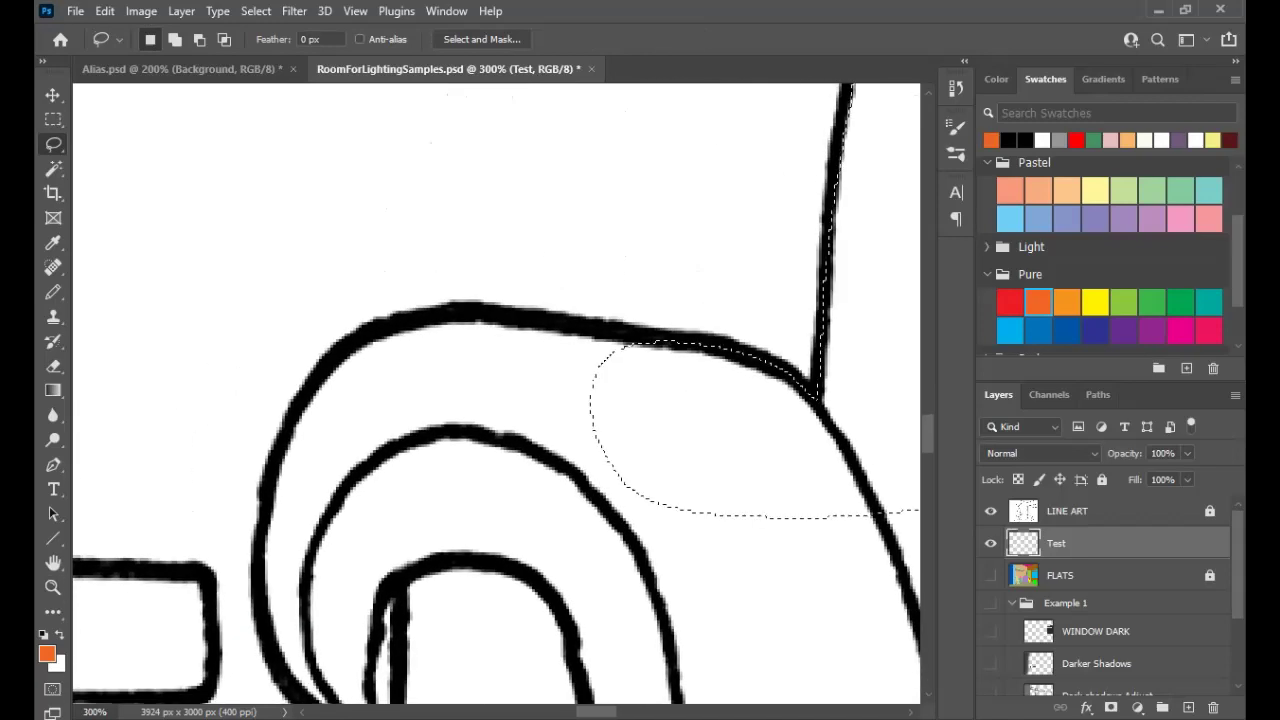
# Add the left armrest's top and outer scroll to the selection, following its outline round to the chair's side
pyautogui.press('shift')
pyautogui.moveTo(682, 350)
pyautogui.mouseDown()
pyautogui.moveTo(552, 322)
pyautogui.moveTo(440, 318)
pyautogui.moveTo(352, 348)
pyautogui.moveTo(298, 405)
pyautogui.moveTo(275, 465)
pyautogui.moveTo(249, 683)
pyautogui.moveTo(707, 588)
pyautogui.moveTo(732, 512)
pyautogui.mouseUp()
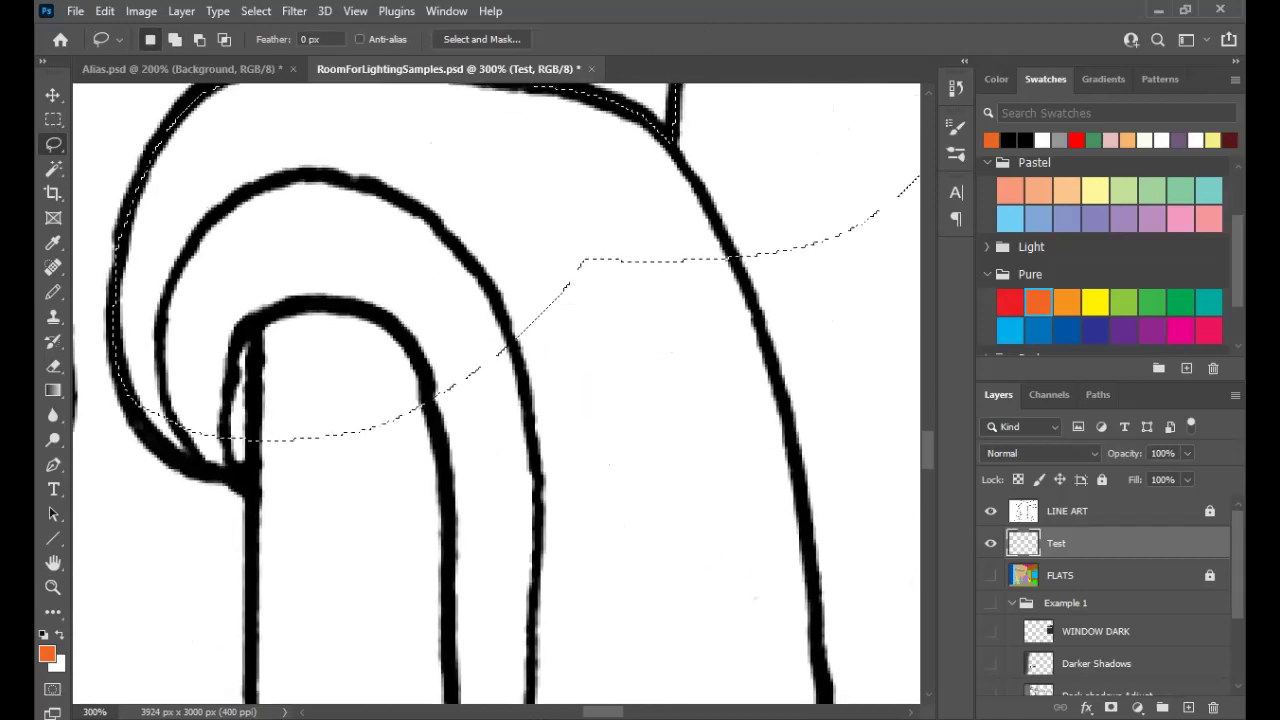
pyautogui.press('shift')
pyautogui.moveTo(136, 349)
pyautogui.mouseDown()
pyautogui.moveTo(176, 461)
pyautogui.moveTo(250, 489)
pyautogui.moveTo(540, 447)
pyautogui.moveTo(488, 277)
pyautogui.mouseUp()
pyautogui.press('space')
pyautogui.moveTo(460, 480); pyautogui.dragTo(580, 272)
pyautogui.press('shift')
pyautogui.moveTo(383, 237)
pyautogui.mouseDown()
pyautogui.moveTo(376, 622)
pyautogui.moveTo(432, 684)
pyautogui.moveTo(642, 376)
pyautogui.moveTo(625, 305)
pyautogui.mouseUp()
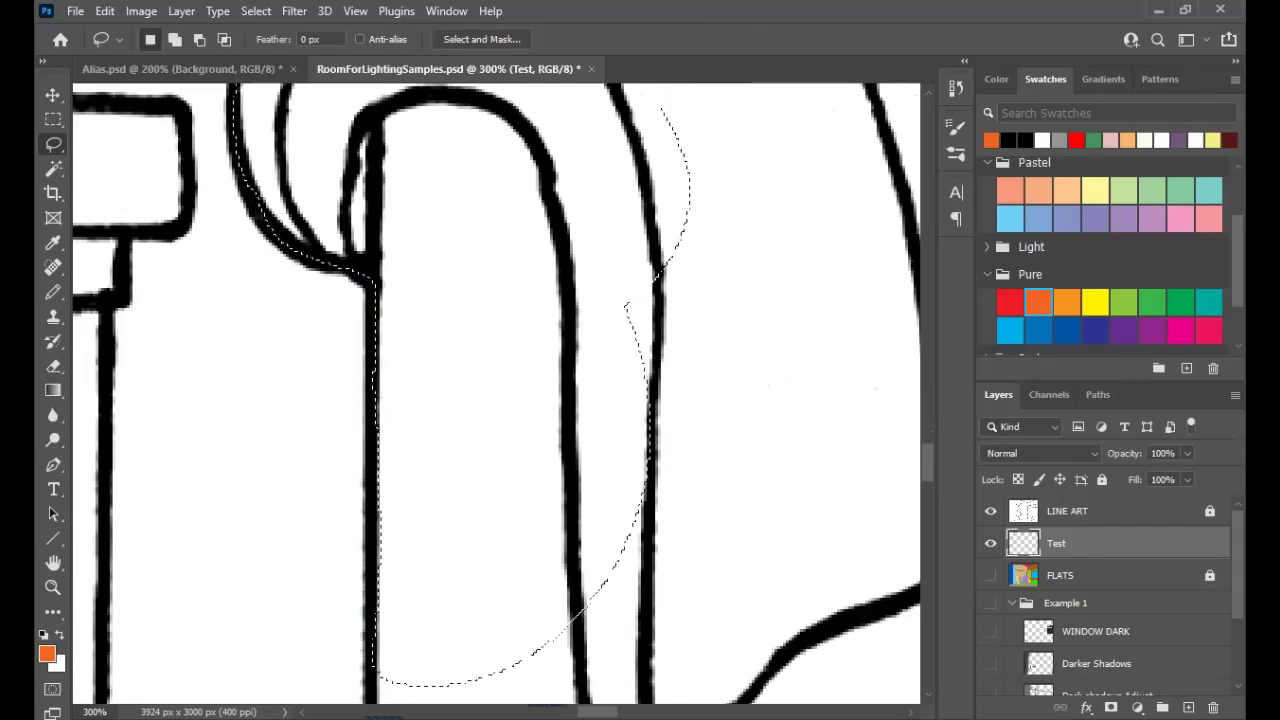
# Extend the selection down the upper part of the armchair's left side, staying within the black outline
pyautogui.press('shift')
pyautogui.moveTo(385, 392)
pyautogui.mouseDown()
pyautogui.moveTo(371, 612)
pyautogui.moveTo(420, 682)
pyautogui.moveTo(480, 682)
pyautogui.mouseUp()
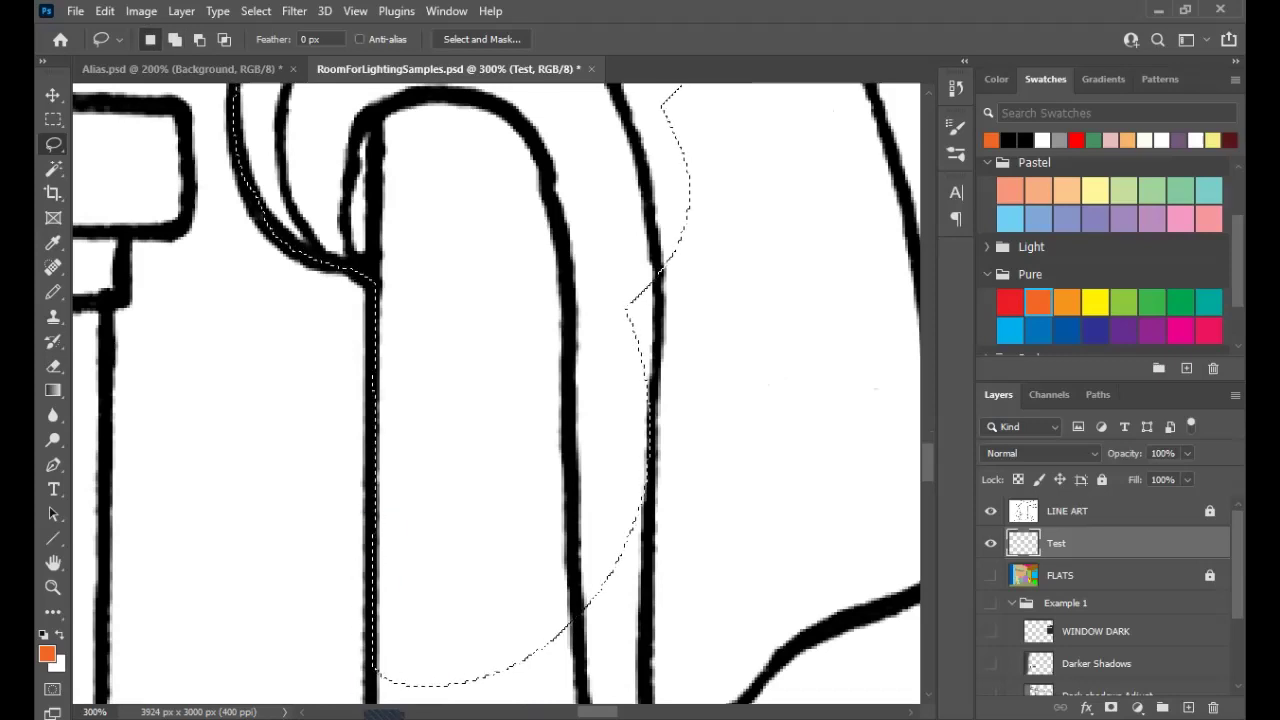
pyautogui.scroll(-5, 400, 390)
pyautogui.press('shift')
pyautogui.moveTo(361, 336)
pyautogui.mouseDown()
pyautogui.moveTo(360, 577)
pyautogui.moveTo(652, 612)
pyautogui.moveTo(614, 132)
pyautogui.mouseUp()
pyautogui.scroll(-2, 497, 393)
pyautogui.moveTo(560, 470); pyautogui.dragTo(576, 263)
pyautogui.moveTo(391, 288); pyautogui.dragTo(385, 656)
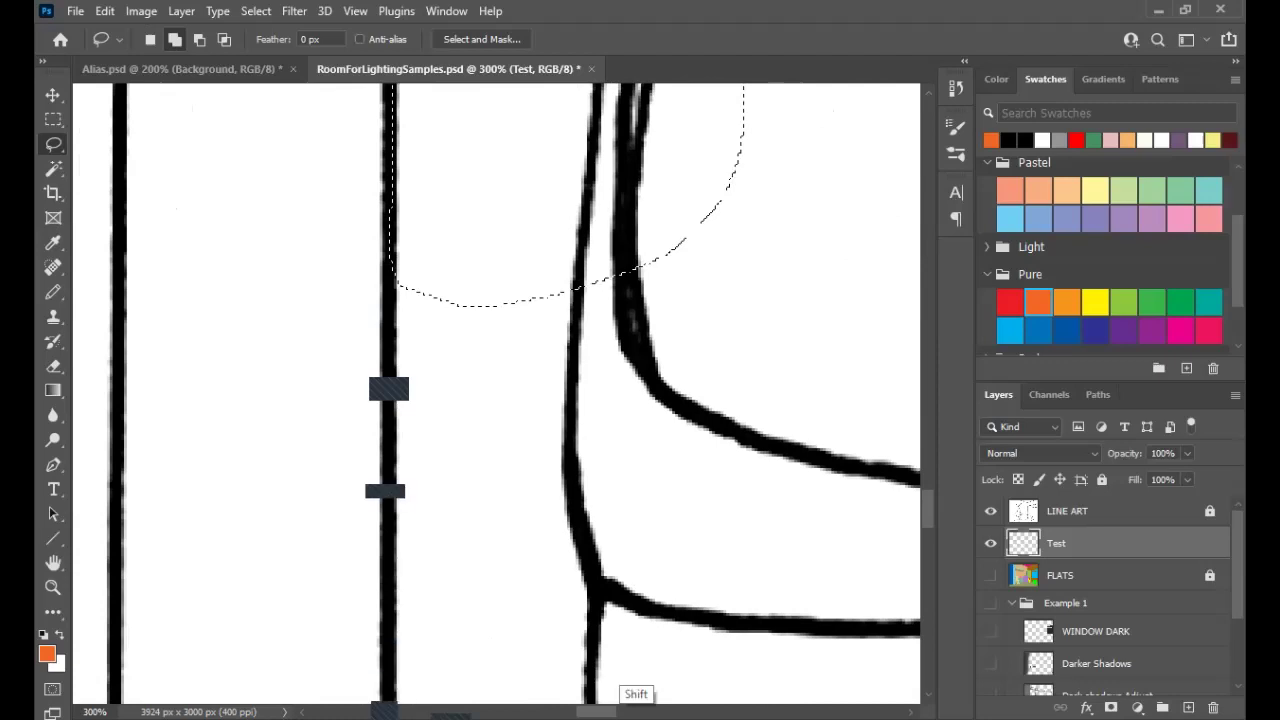
# Extend the selection down the lower part of the armchair's left side, past the desk drawers' lines
pyautogui.press('shift')
pyautogui.moveTo(415, 645)
pyautogui.mouseDown()
pyautogui.moveTo(400, 590)
pyautogui.moveTo(392, 280)
pyautogui.mouseUp()
pyautogui.scroll(-5, 392, 280)
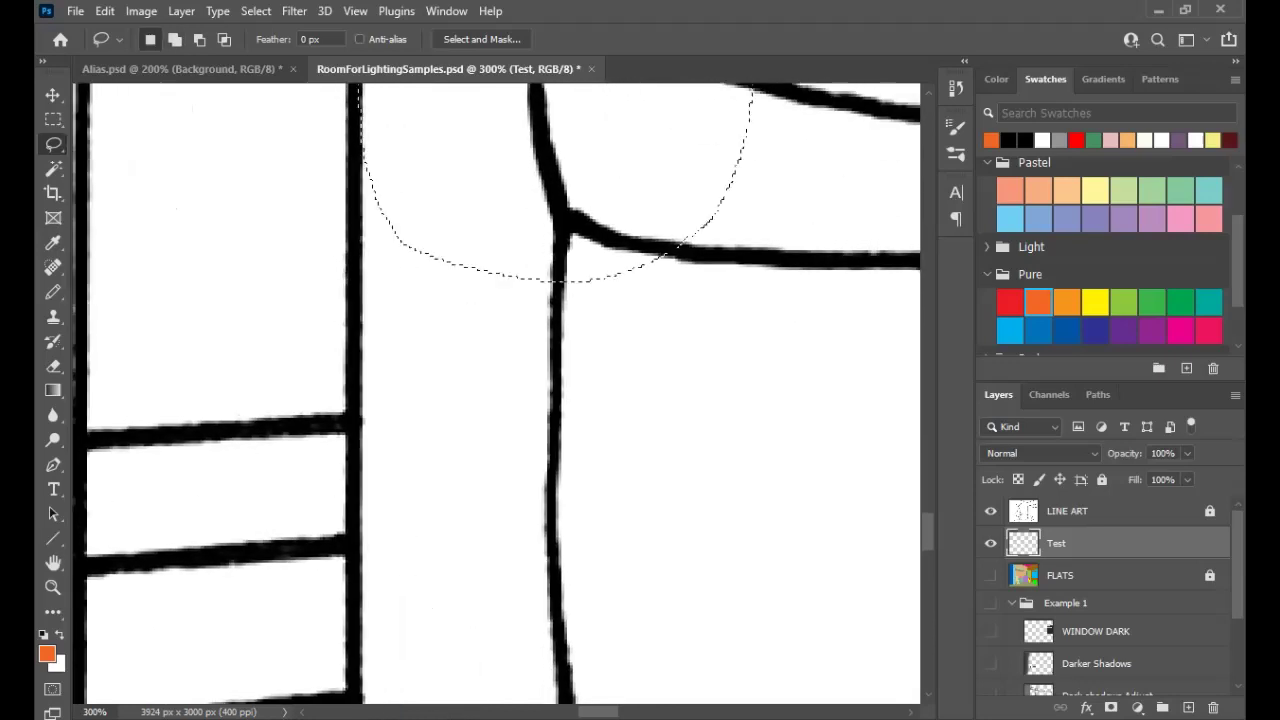
pyautogui.press('shift')
pyautogui.moveTo(380, 136)
pyautogui.mouseDown()
pyautogui.moveTo(360, 183)
pyautogui.moveTo(358, 355)
pyautogui.mouseUp()
pyautogui.moveTo(356, 460)
pyautogui.mouseDown()
pyautogui.moveTo(354, 638)
pyautogui.moveTo(740, 607)
pyautogui.moveTo(749, 432)
pyautogui.moveTo(750, 155)
pyautogui.mouseUp()
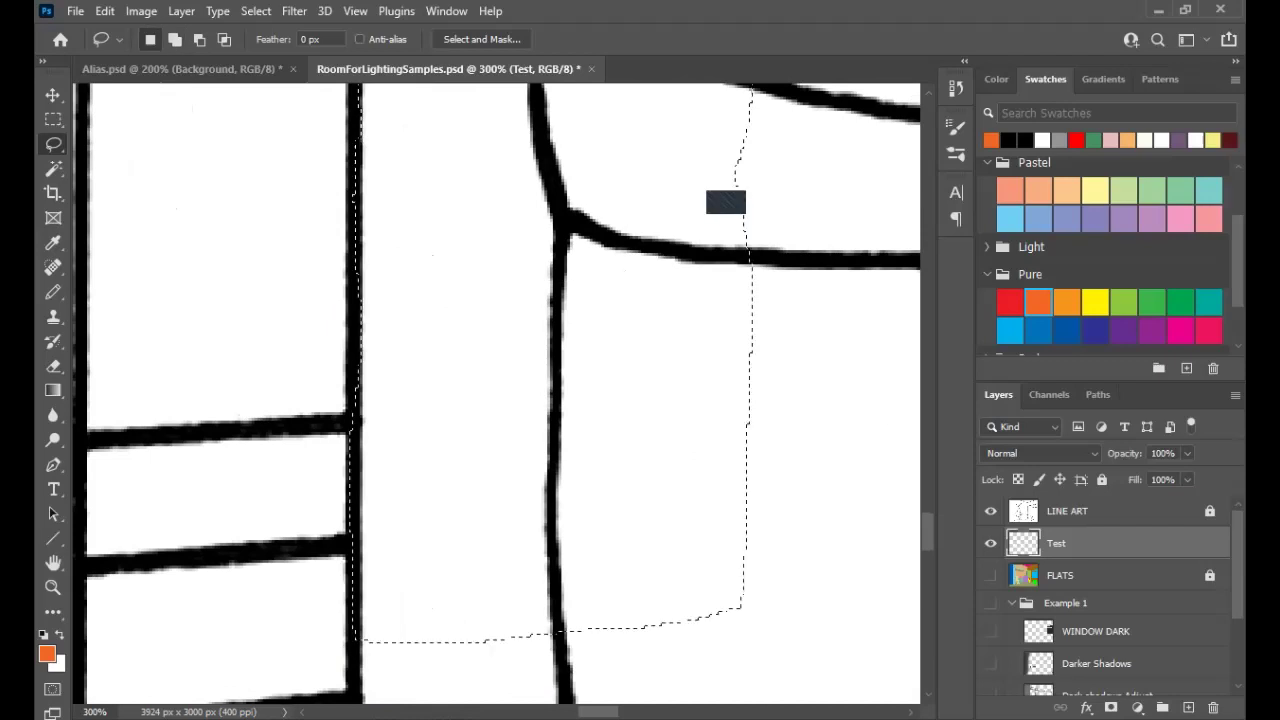
# Add the chair's lower left corner, base with feet, and lower right corner to the selection
pyautogui.scroll(-4, 497, 392)
pyautogui.press('shift')
pyautogui.moveTo(331, 266)
pyautogui.mouseDown()
pyautogui.moveTo(333, 443)
pyautogui.moveTo(355, 497)
pyautogui.moveTo(395, 534)
pyautogui.moveTo(398, 575)
pyautogui.moveTo(611, 580)
pyautogui.moveTo(655, 350)
pyautogui.moveTo(631, 226)
pyautogui.moveTo(650, 236)
pyautogui.moveTo(208, 296)
pyautogui.moveTo(157, 418)
pyautogui.moveTo(187, 525)
pyautogui.moveTo(678, 522)
pyautogui.moveTo(815, 502)
pyautogui.moveTo(803, 216)
pyautogui.moveTo(226, 190)
pyautogui.mouseUp()
pyautogui.moveTo(800, 290)
pyautogui.mouseDown()
pyautogui.moveTo(215, 290)
pyautogui.moveTo(197, 302)
pyautogui.mouseUp()
pyautogui.moveTo(162, 185)
pyautogui.mouseDown()
pyautogui.moveTo(186, 530)
pyautogui.moveTo(810, 535)
pyautogui.moveTo(868, 513)
pyautogui.moveTo(884, 226)
pyautogui.moveTo(868, 180)
pyautogui.moveTo(161, 190)
pyautogui.mouseUp()
pyautogui.moveTo(770, 400)
pyautogui.mouseDown()
pyautogui.moveTo(160, 357)
pyautogui.moveTo(206, 471)
pyautogui.moveTo(230, 488)
pyautogui.moveTo(485, 490)
pyautogui.moveTo(575, 510)
pyautogui.moveTo(572, 530)
pyautogui.moveTo(760, 533)
pyautogui.moveTo(795, 528)
pyautogui.moveTo(806, 490)
pyautogui.moveTo(845, 476)
pyautogui.moveTo(868, 428)
pyautogui.moveTo(874, 300)
pyautogui.moveTo(820, 178)
pyautogui.moveTo(252, 183)
pyautogui.mouseUp()
pyautogui.hscroll(1, 220, 340)
pyautogui.moveTo(680, 220); pyautogui.dragTo(327, 592)
# Extend the selection up the lower part of the armchair's right side along its outline
pyautogui.moveTo(516, 638); pyautogui.dragTo(530, 155)
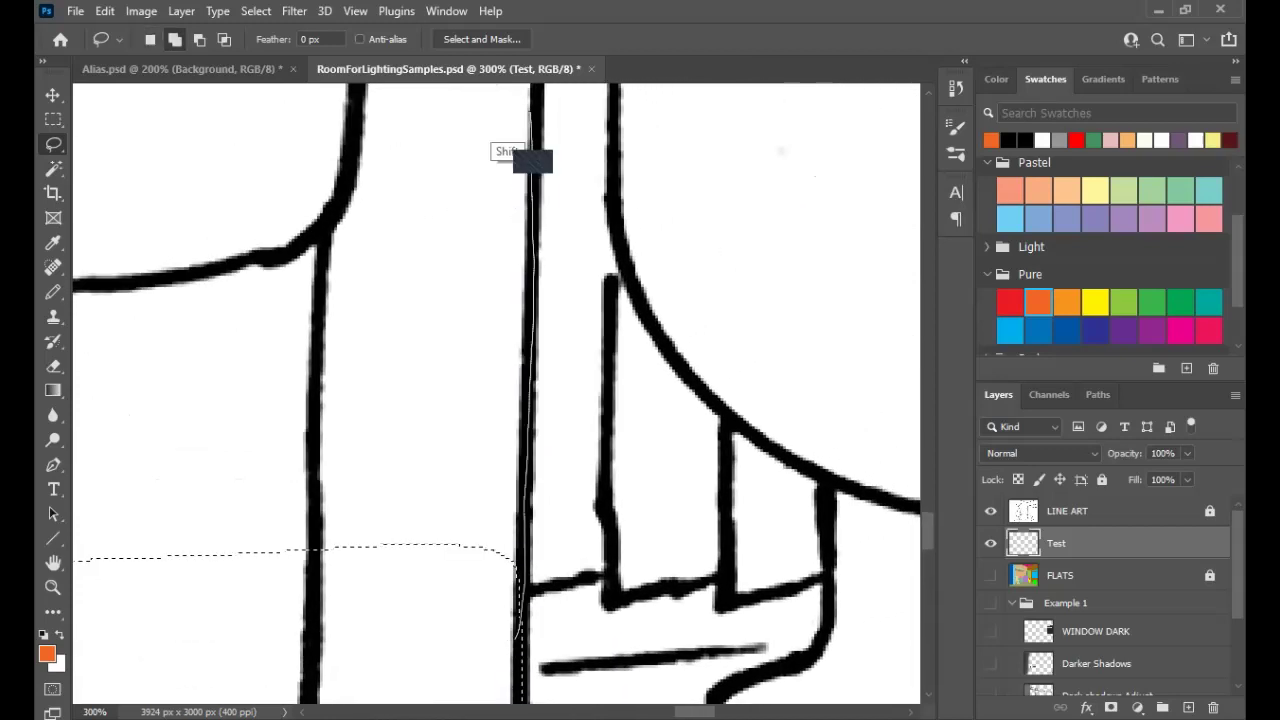
pyautogui.moveTo(530, 110)
pyautogui.mouseDown()
pyautogui.moveTo(134, 606)
pyautogui.moveTo(136, 638)
pyautogui.mouseUp()
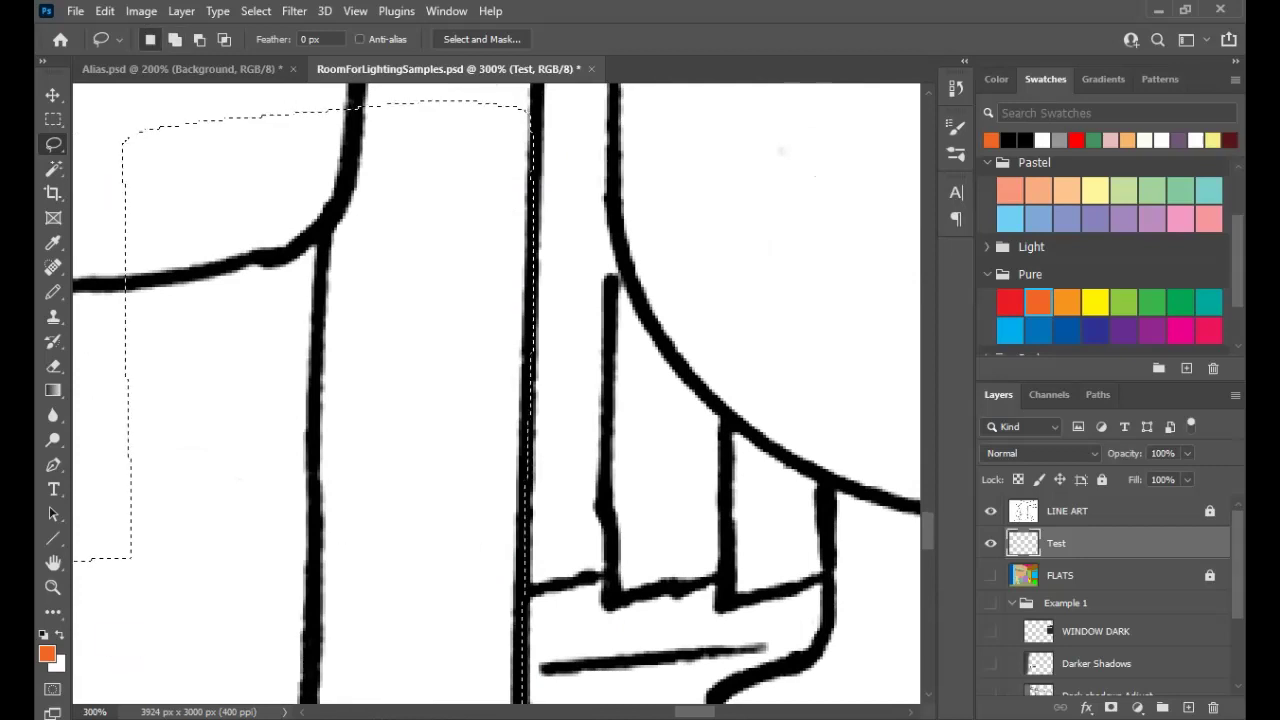
pyautogui.moveTo(480, 200); pyautogui.dragTo(546, 572)
pyautogui.press('shift')
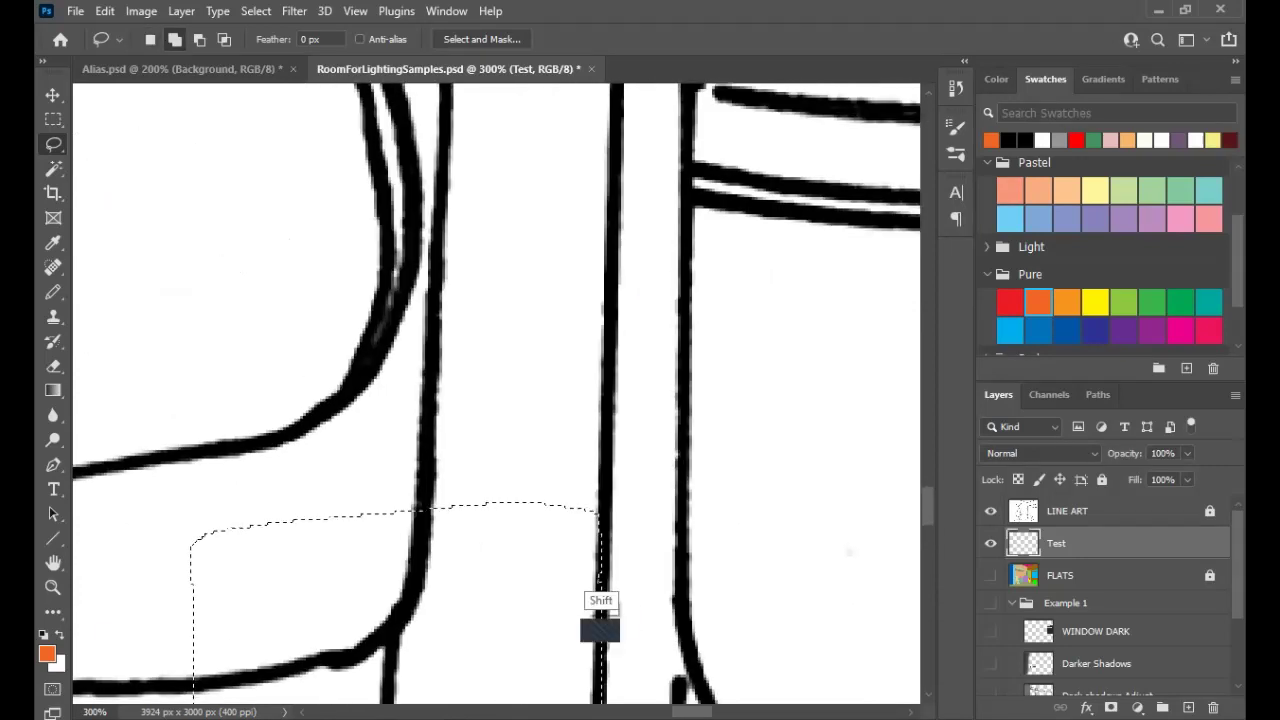
pyautogui.moveTo(605, 414)
pyautogui.mouseDown()
pyautogui.moveTo(611, 136)
pyautogui.moveTo(418, 147)
pyautogui.moveTo(226, 560)
pyautogui.mouseUp()
pyautogui.moveTo(214, 250); pyautogui.dragTo(220, 560)
pyautogui.moveTo(440, 230); pyautogui.dragTo(392, 618)
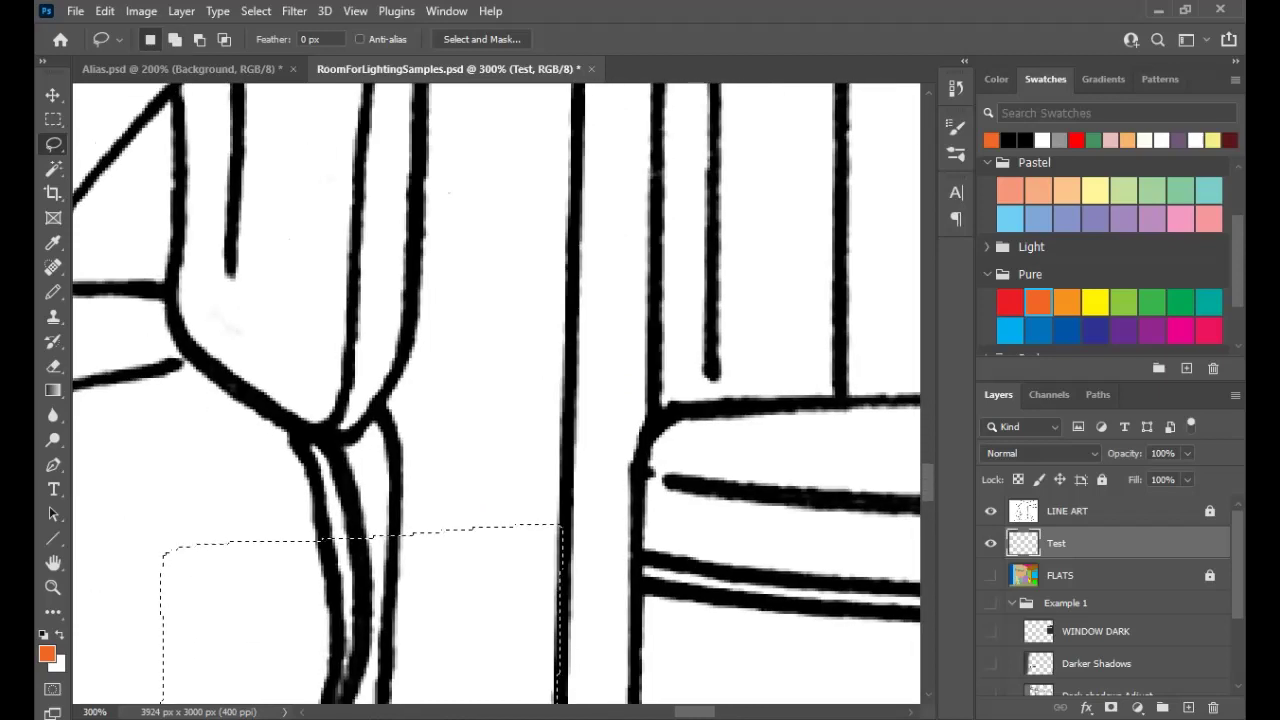
# Extend the selection up the rest of the chair's right side to the underside of the right armrest
pyautogui.moveTo(480, 260); pyautogui.dragTo(411, 542)
pyautogui.scroll(-3, 496, 392)
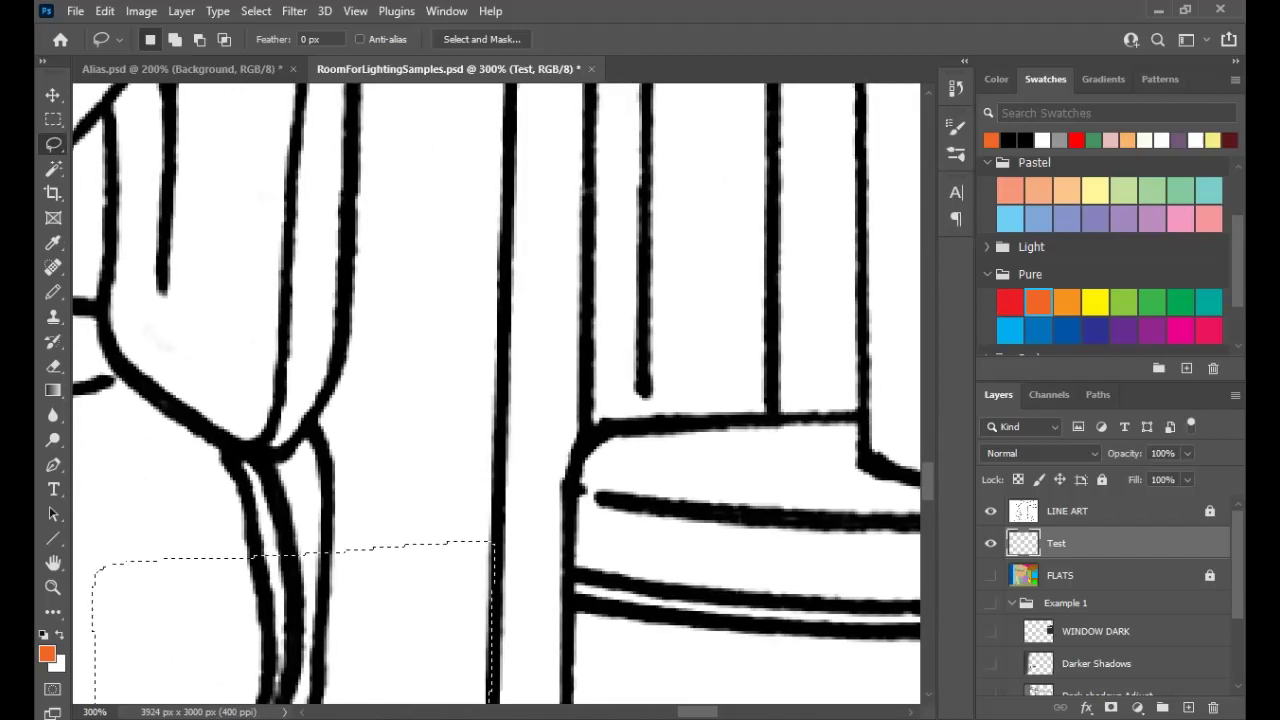
pyautogui.moveTo(472, 610)
pyautogui.mouseDown()
pyautogui.moveTo(490, 590)
pyautogui.moveTo(511, 206)
pyautogui.moveTo(157, 223)
pyautogui.moveTo(153, 660)
pyautogui.mouseUp()
pyautogui.moveTo(570, 372); pyautogui.dragTo(580, 697)
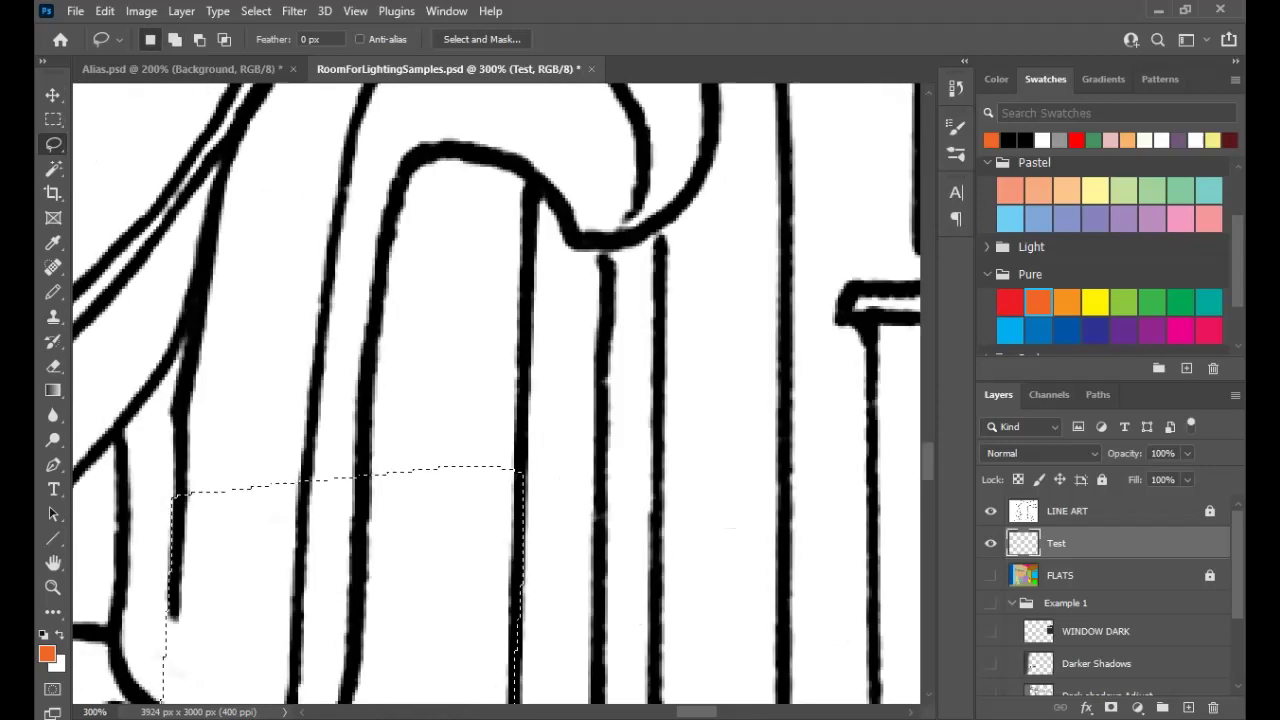
pyautogui.moveTo(515, 508); pyautogui.dragTo(522, 387)
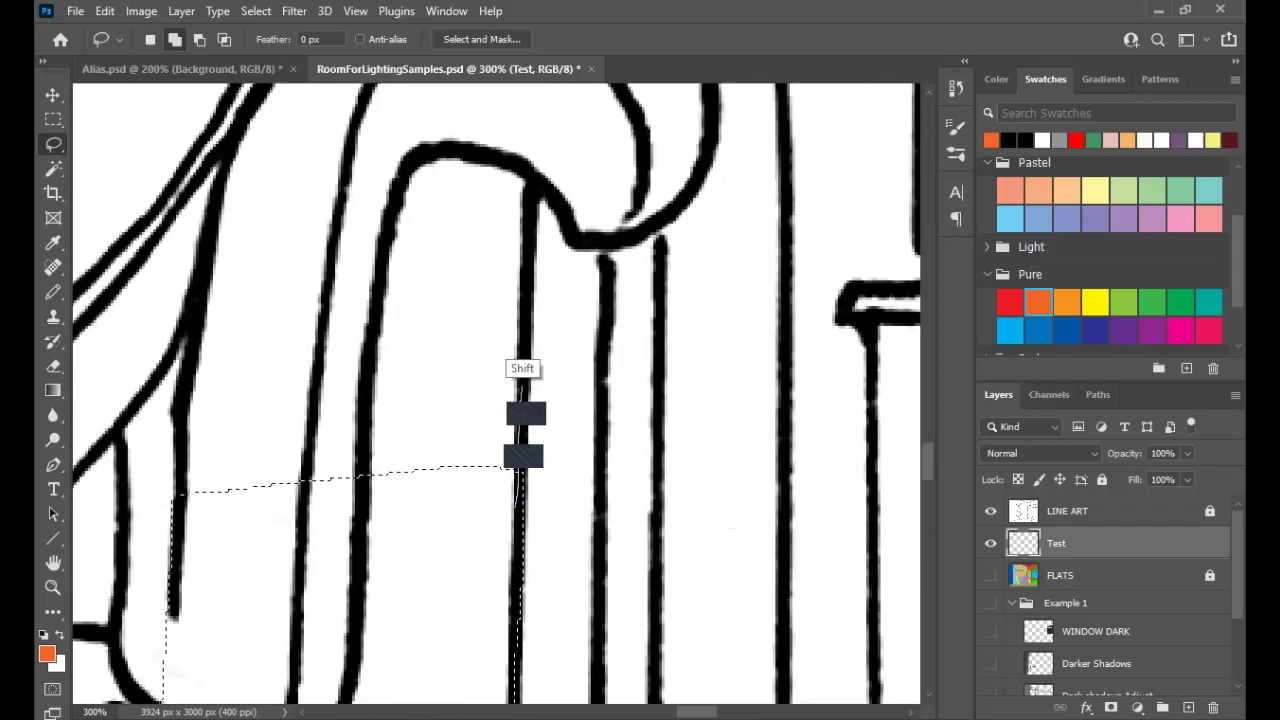
pyautogui.moveTo(520, 458); pyautogui.dragTo(560, 242)
pyautogui.moveTo(618, 241)
pyautogui.mouseDown()
pyautogui.moveTo(697, 180)
pyautogui.moveTo(585, 115)
pyautogui.moveTo(262, 118)
pyautogui.moveTo(143, 320)
pyautogui.moveTo(146, 563)
pyautogui.moveTo(202, 570)
pyautogui.mouseUp()
# Add the right armrest's outer scroll to the selection and continue up to the backrest's right edge
pyautogui.moveTo(500, 200); pyautogui.dragTo(414, 624)
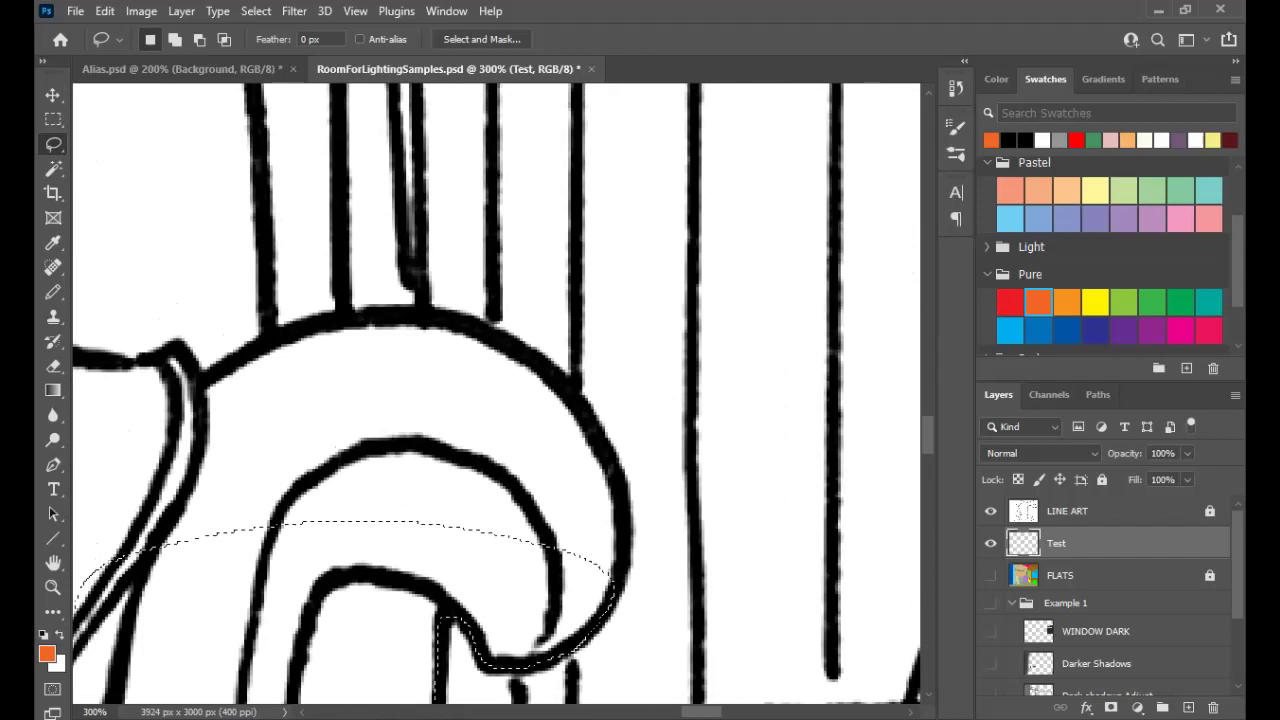
pyautogui.moveTo(566, 645)
pyautogui.mouseDown()
pyautogui.moveTo(602, 612)
pyautogui.moveTo(622, 528)
pyautogui.moveTo(603, 458)
pyautogui.moveTo(530, 382)
pyautogui.moveTo(460, 338)
pyautogui.moveTo(380, 313)
pyautogui.moveTo(300, 330)
pyautogui.moveTo(215, 385)
pyautogui.moveTo(155, 455)
pyautogui.moveTo(85, 585)
pyautogui.mouseUp()
pyautogui.scroll(5, 496, 393)
pyautogui.moveTo(510, 647); pyautogui.dragTo(456, 230)
pyautogui.moveTo(472, 356)
pyautogui.mouseDown()
pyautogui.moveTo(216, 378)
pyautogui.moveTo(265, 704)
pyautogui.moveTo(452, 657)
pyautogui.mouseUp()
# Extend the selection along the backrest's right curve and across its top to meet the left edge
pyautogui.scroll(4, 452, 657)
pyautogui.hscroll(-4, 452, 657)
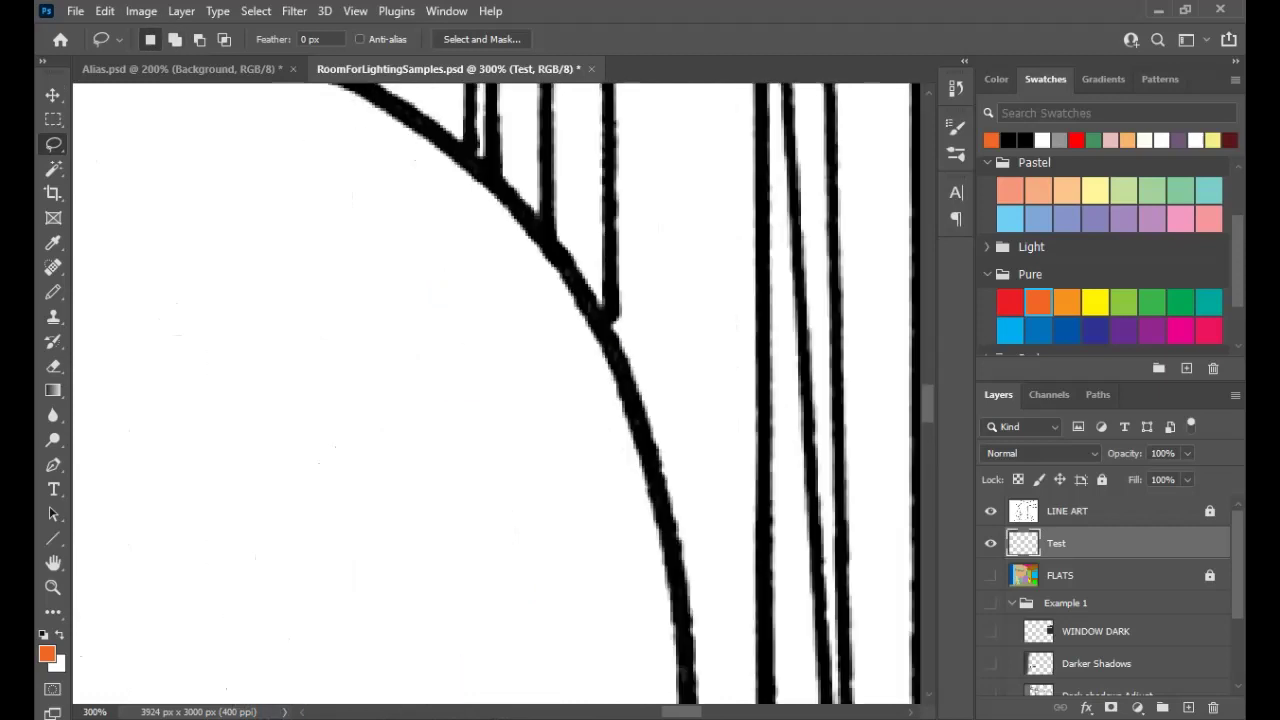
pyautogui.moveTo(690, 450)
pyautogui.mouseDown()
pyautogui.moveTo(666, 400)
pyautogui.moveTo(529, 240)
pyautogui.moveTo(384, 167)
pyautogui.moveTo(208, 166)
pyautogui.moveTo(131, 457)
pyautogui.moveTo(626, 666)
pyautogui.moveTo(620, 449)
pyautogui.moveTo(640, 430)
pyautogui.mouseUp()
pyautogui.moveTo(300, 330); pyautogui.dragTo(809, 465)
pyautogui.press('shift')
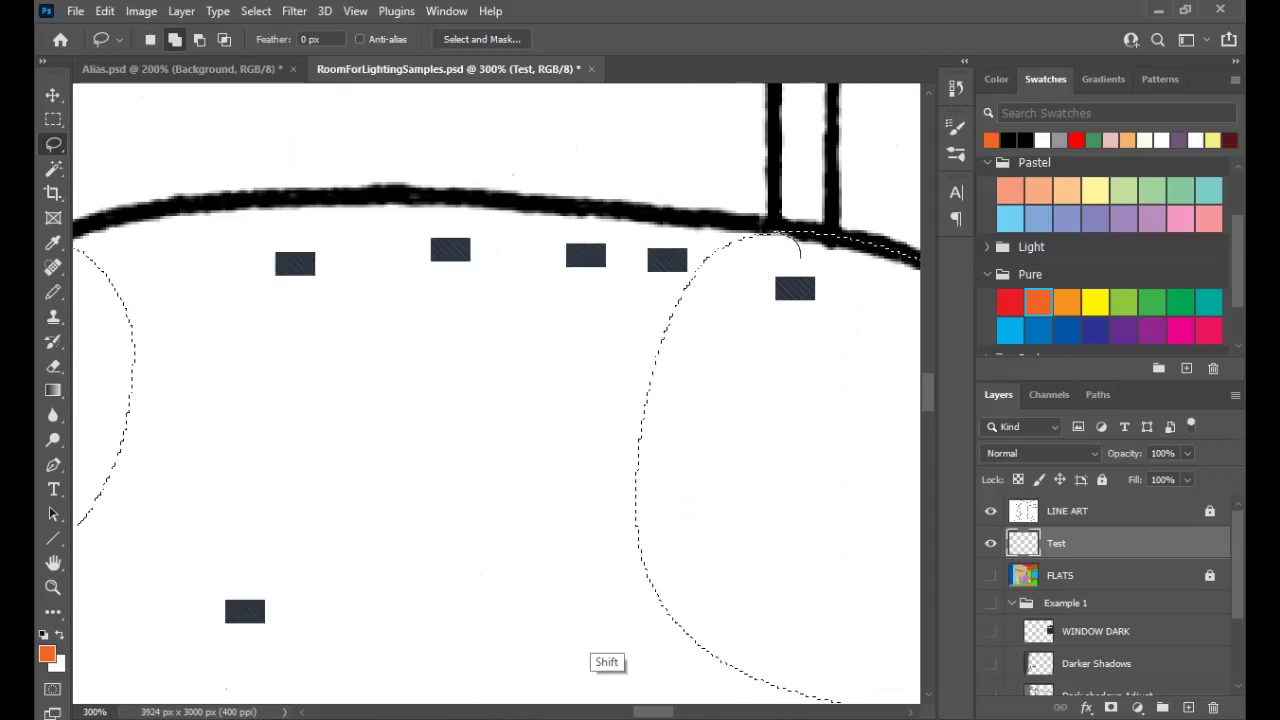
pyautogui.moveTo(786, 243); pyautogui.dragTo(771, 620)
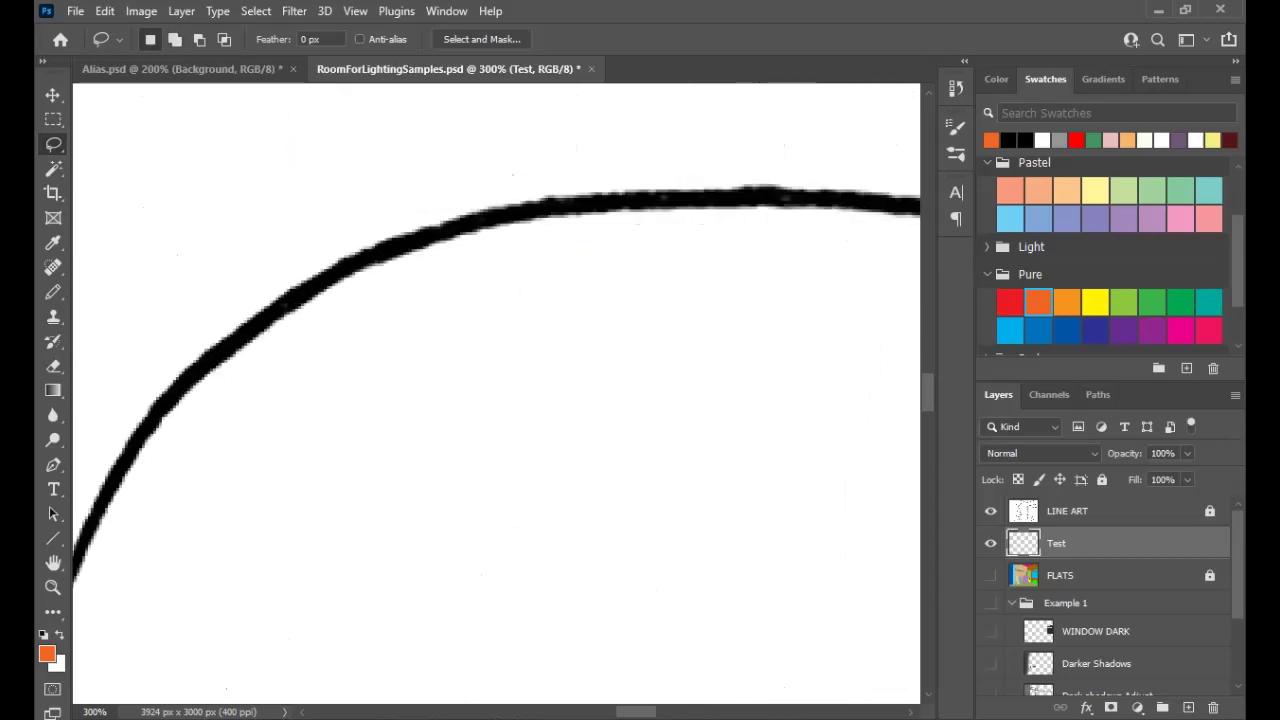
pyautogui.moveTo(545, 245); pyautogui.dragTo(741, 255)
pyautogui.moveTo(884, 238)
pyautogui.mouseDown()
pyautogui.moveTo(877, 213)
pyautogui.moveTo(744, 229)
pyautogui.moveTo(564, 300)
pyautogui.moveTo(778, 575)
pyautogui.moveTo(880, 567)
pyautogui.mouseUp()
# Add the unselected area inside the armchair to the selection with a large freehand Lasso loop
pyautogui.keyDown('alt'); pyautogui.click(758, 520); pyautogui.keyUp('alt')
pyautogui.keyDown('alt'); pyautogui.click(757, 520); pyautogui.keyUp('alt')
pyautogui.keyDown('alt'); pyautogui.click(757, 520); pyautogui.keyUp('alt')
pyautogui.moveTo(757, 520); pyautogui.dragTo(491, 126)
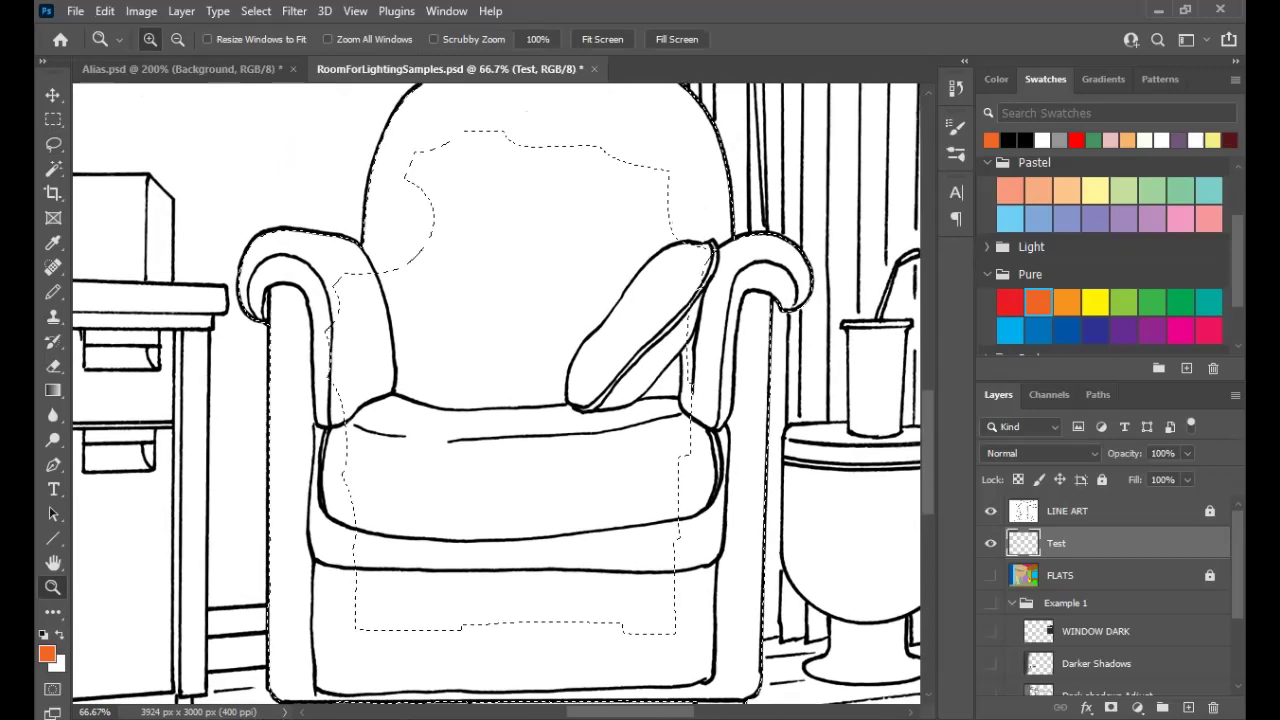
pyautogui.press('l')
pyautogui.moveTo(702, 688)
pyautogui.mouseDown()
pyautogui.moveTo(720, 322)
pyautogui.moveTo(675, 215)
pyautogui.moveTo(600, 172)
pyautogui.moveTo(460, 162)
pyautogui.moveTo(385, 195)
pyautogui.moveTo(380, 175)
pyautogui.moveTo(336, 286)
pyautogui.moveTo(298, 314)
pyautogui.moveTo(310, 690)
pyautogui.mouseUp()
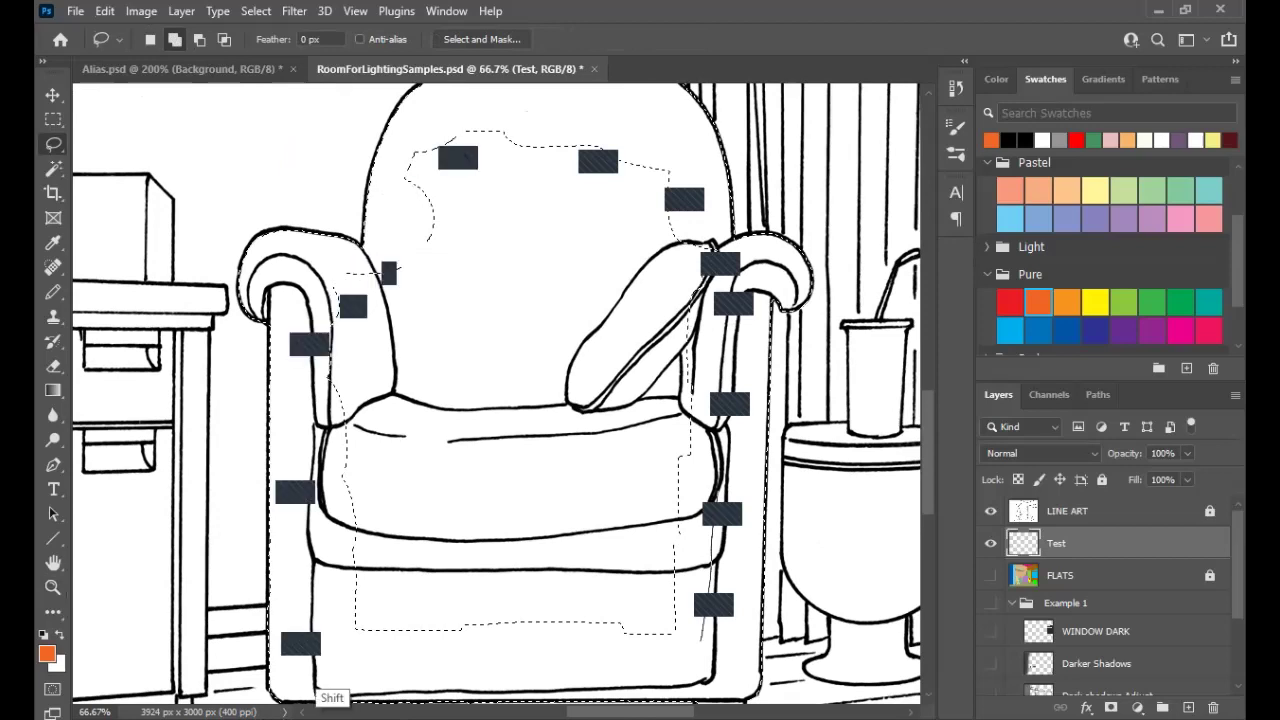
pyautogui.moveTo(567, 664)
pyautogui.mouseDown()
pyautogui.moveTo(679, 659)
pyautogui.moveTo(679, 648)
pyautogui.mouseUp()
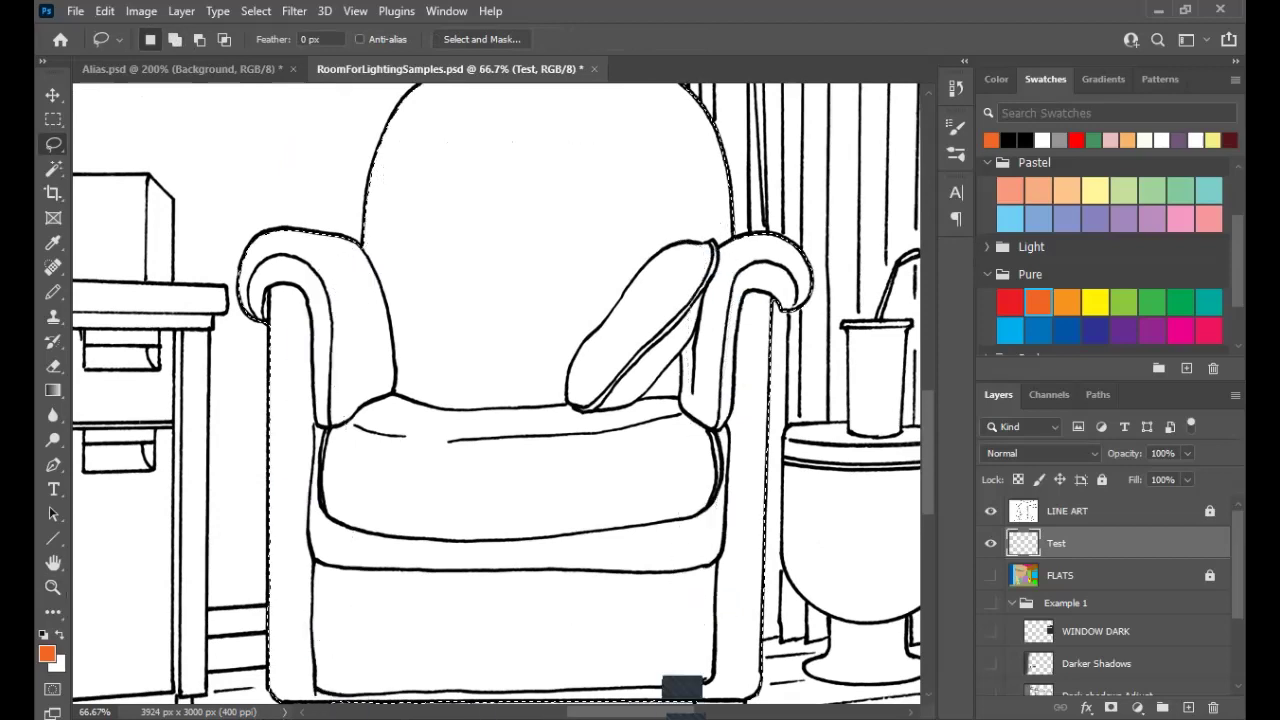
# Fill the selected armchair with green from the Pure swatches using the Paint Bucket, with Anti-alias off
pyautogui.press('g')
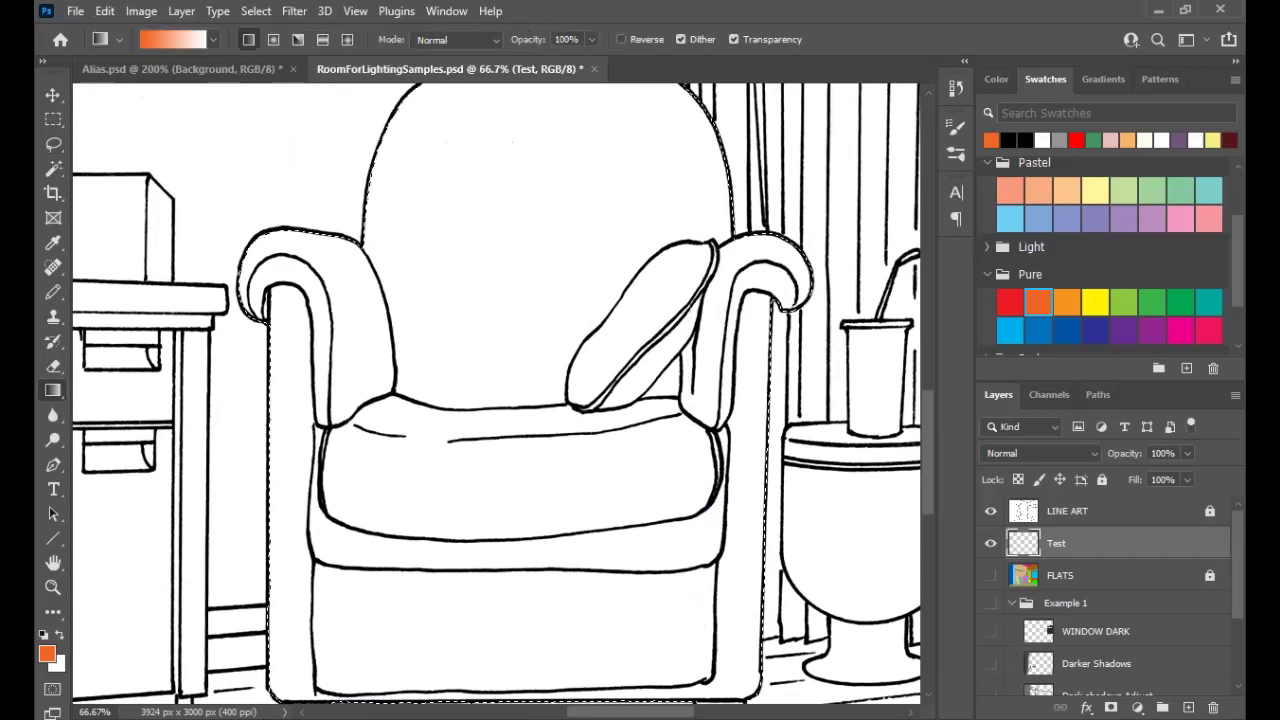
pyautogui.rightClick(51, 391)
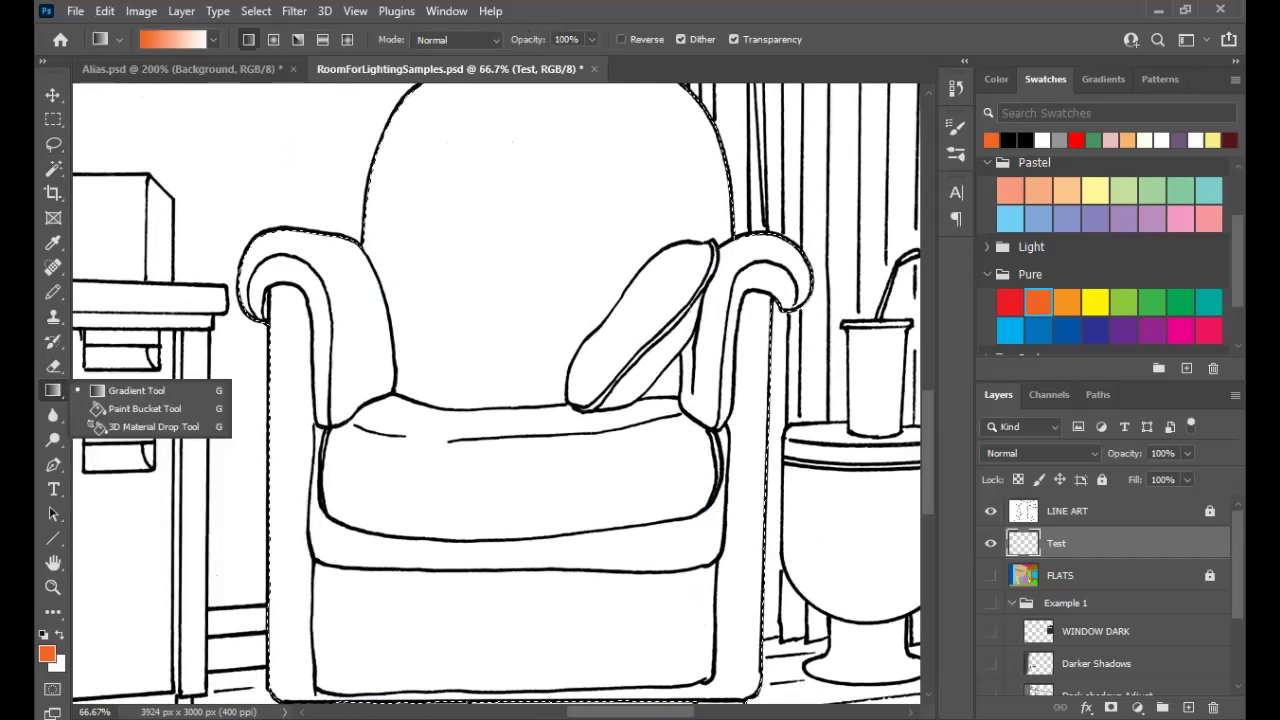
pyautogui.click(140, 408)
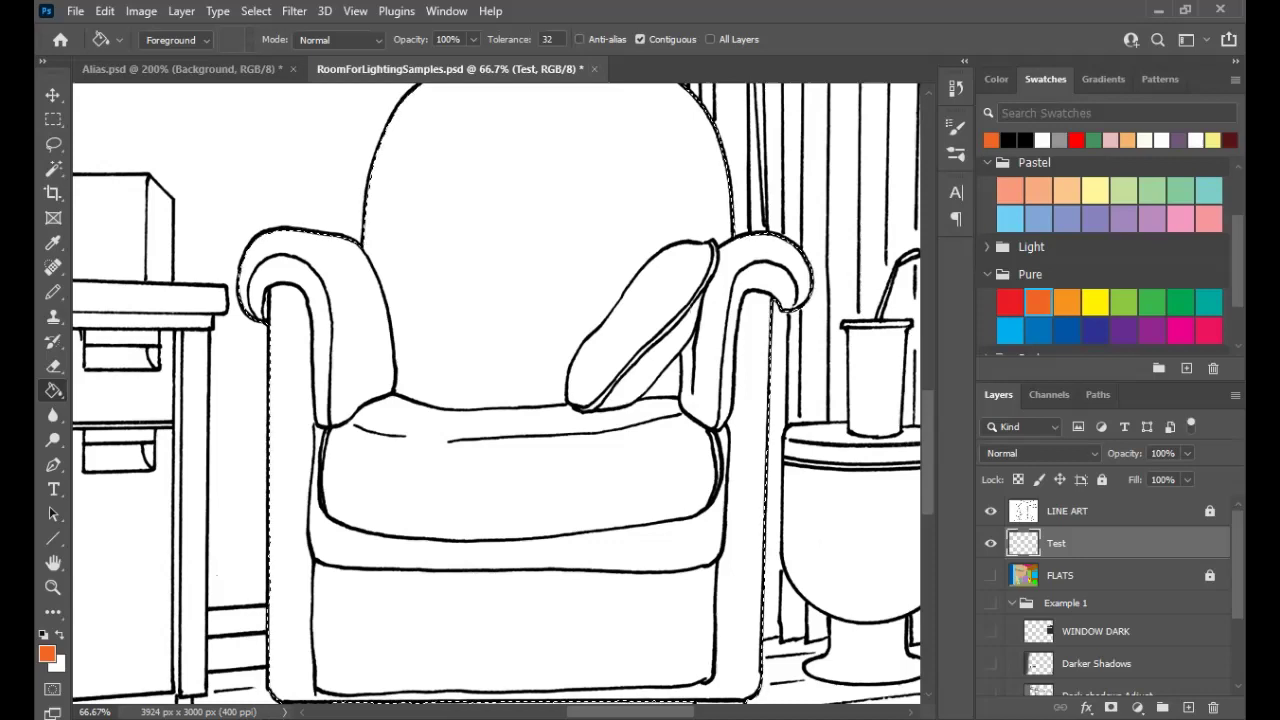
pyautogui.click(1152, 303)
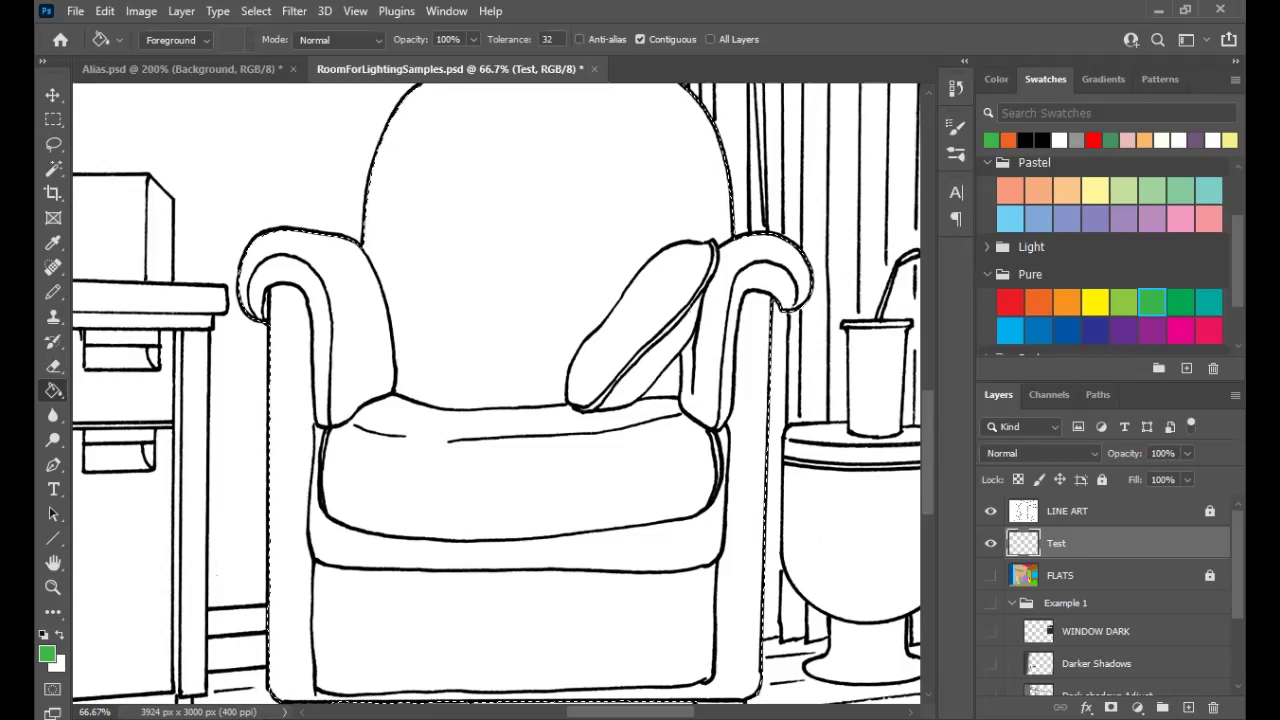
pyautogui.click(510, 232)
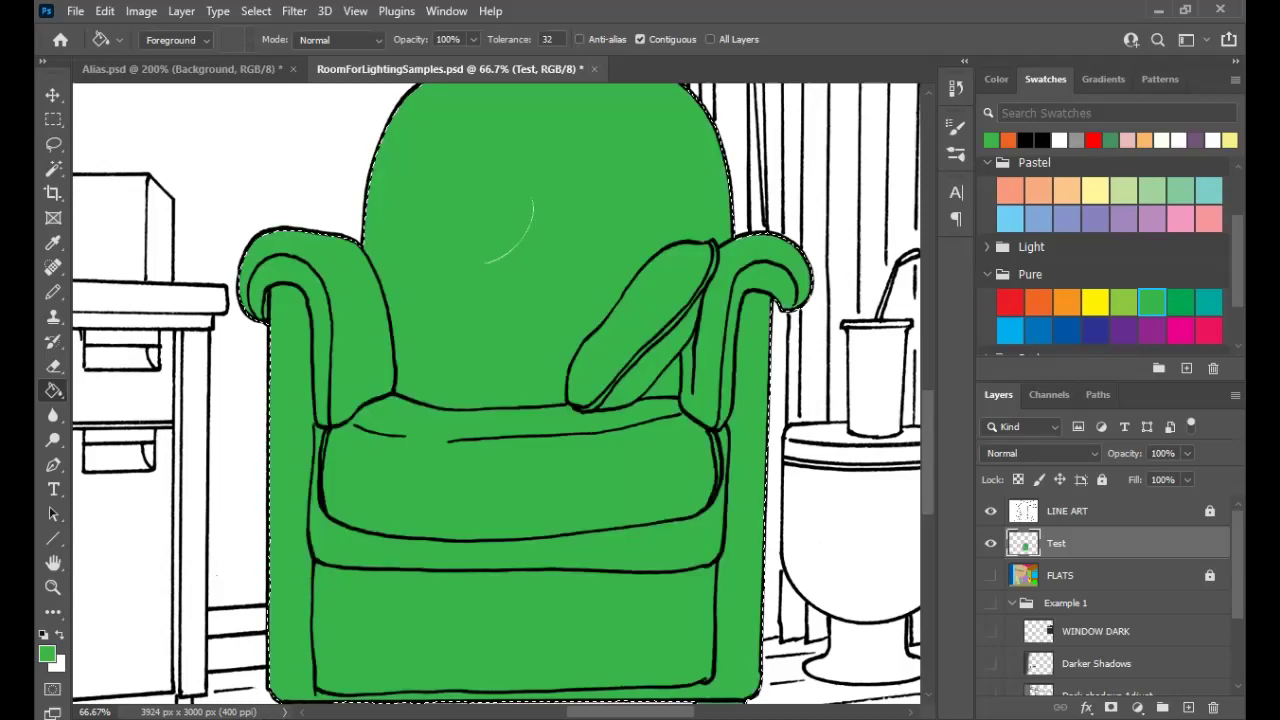
# Cover the thin white gap left in the backrest's fill with green using the Pencil tool
pyautogui.press('z')
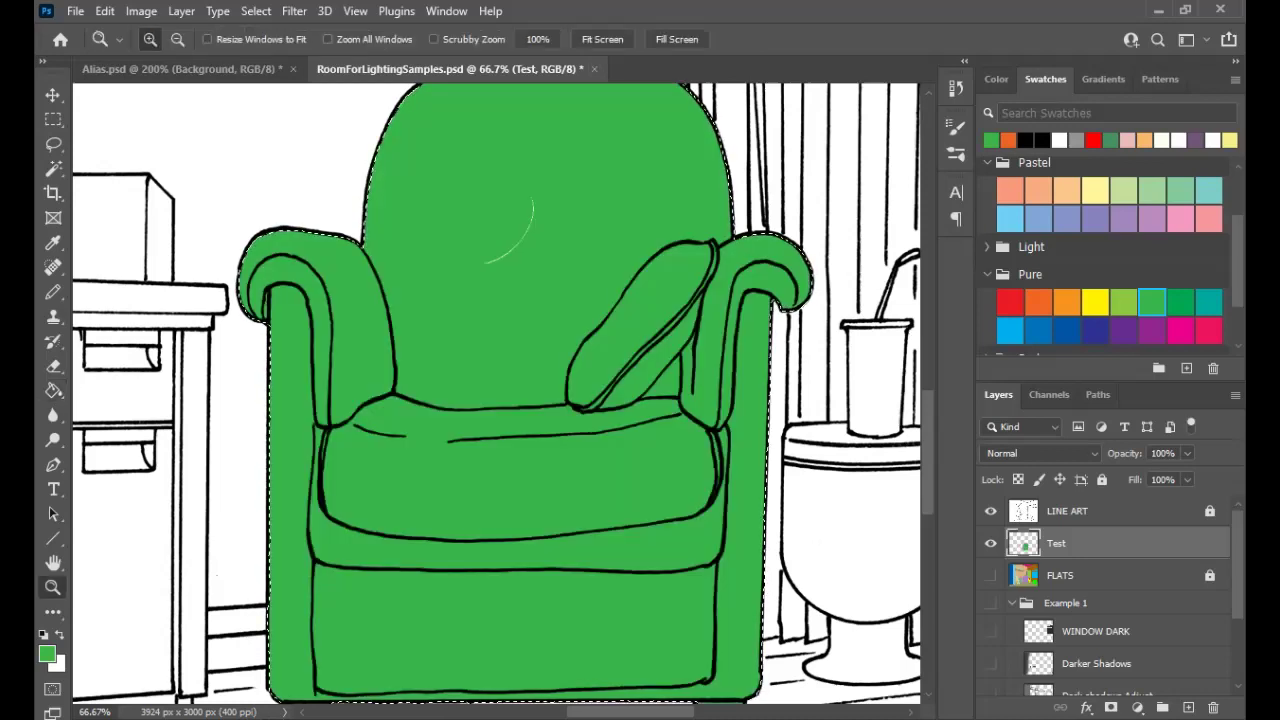
pyautogui.click(502, 234)
pyautogui.click(502, 234)
pyautogui.click(502, 235)
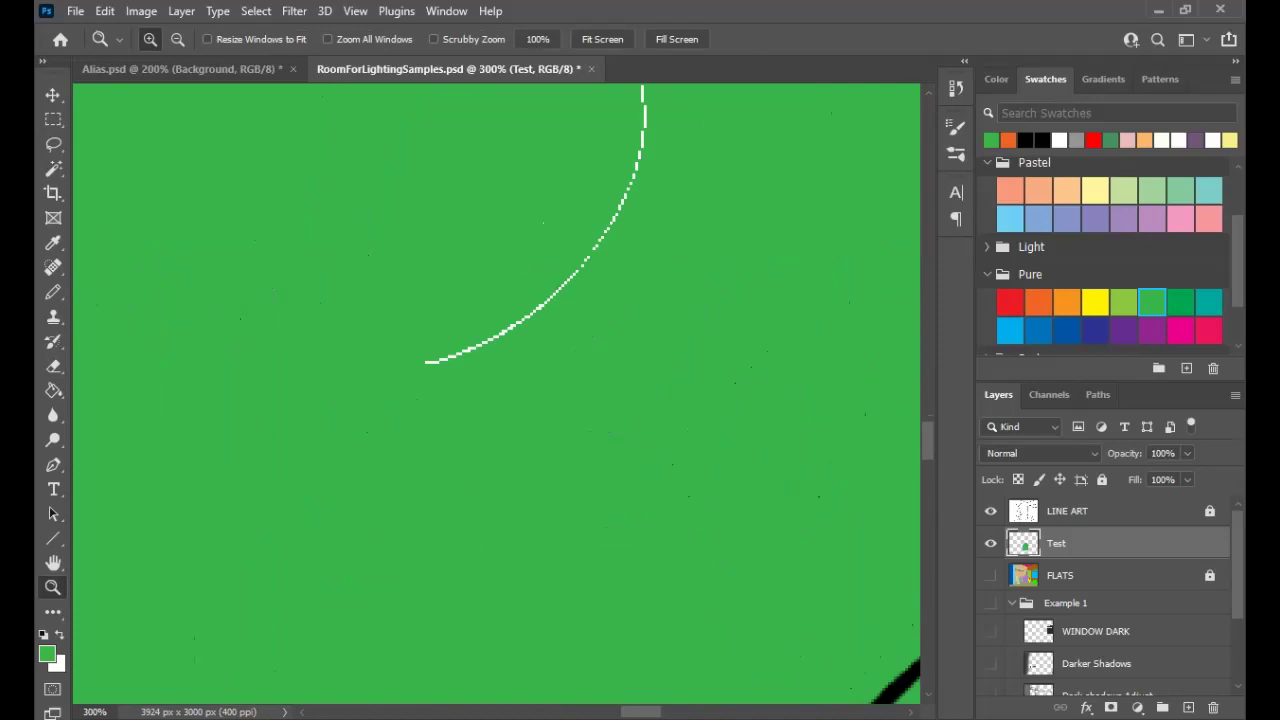
pyautogui.click(53, 292)
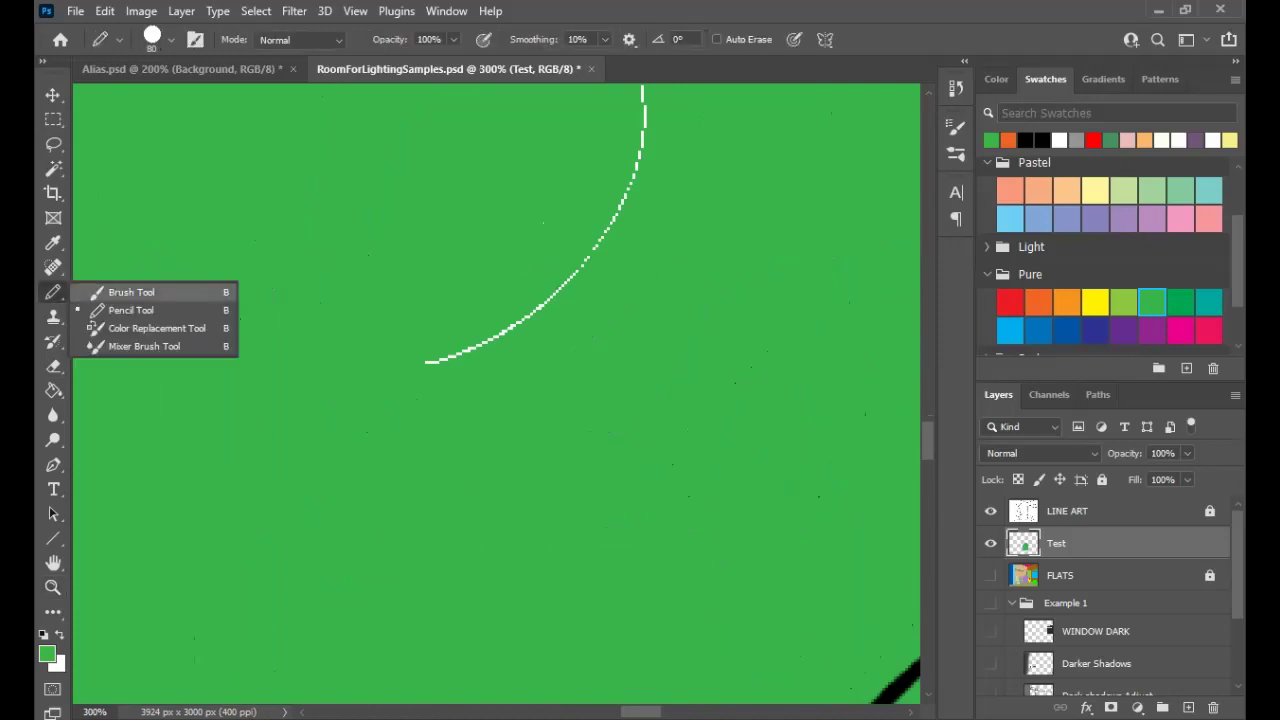
pyautogui.click(131, 310)
pyautogui.moveTo(415, 364); pyautogui.dragTo(530, 318)
pyautogui.moveTo(600, 220); pyautogui.dragTo(508, 410)
pyautogui.moveTo(515, 440)
pyautogui.mouseDown()
pyautogui.moveTo(550, 400)
pyautogui.moveTo(540, 300)
pyautogui.mouseUp()
# Deselect the filled armchair
pyautogui.press('z')
pyautogui.keyDown('alt'); pyautogui.click(568, 288); pyautogui.keyUp('alt')
pyautogui.keyDown('alt'); pyautogui.click(568, 288); pyautogui.keyUp('alt')
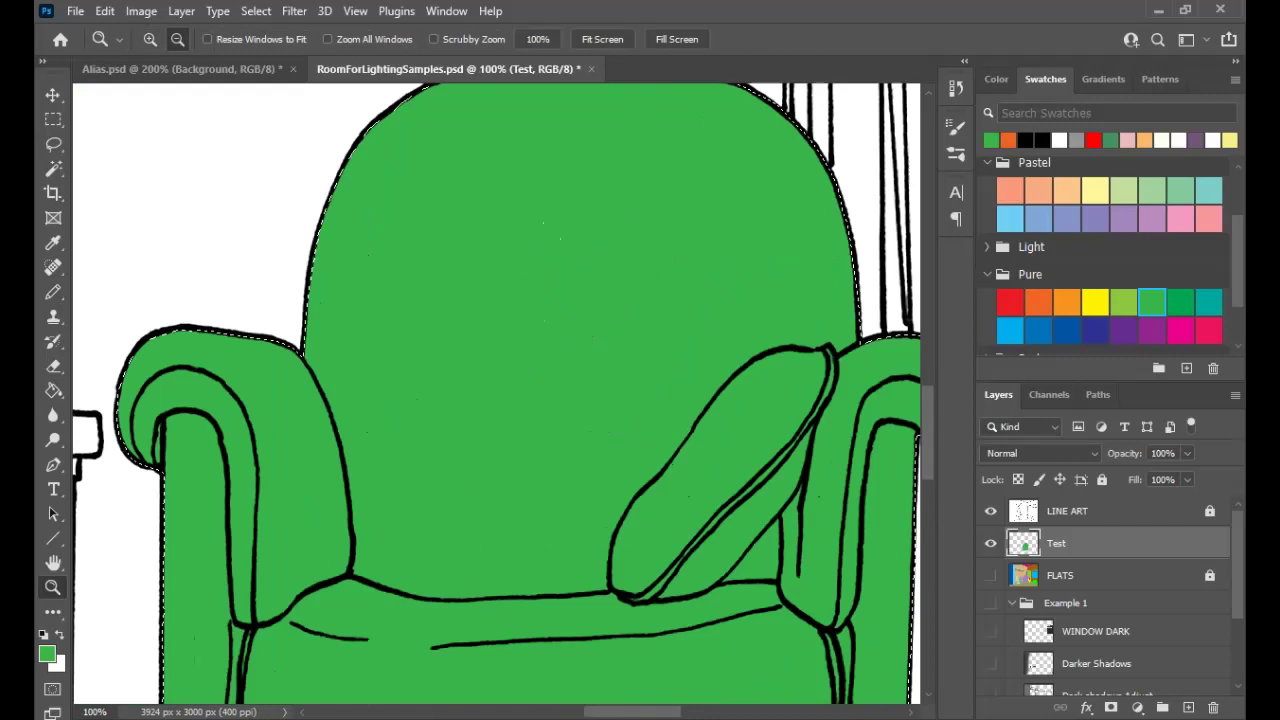
pyautogui.keyDown('alt'); pyautogui.click(568, 288); pyautogui.keyUp('alt')
pyautogui.keyDown('alt'); pyautogui.click(568, 288); pyautogui.keyUp('alt')
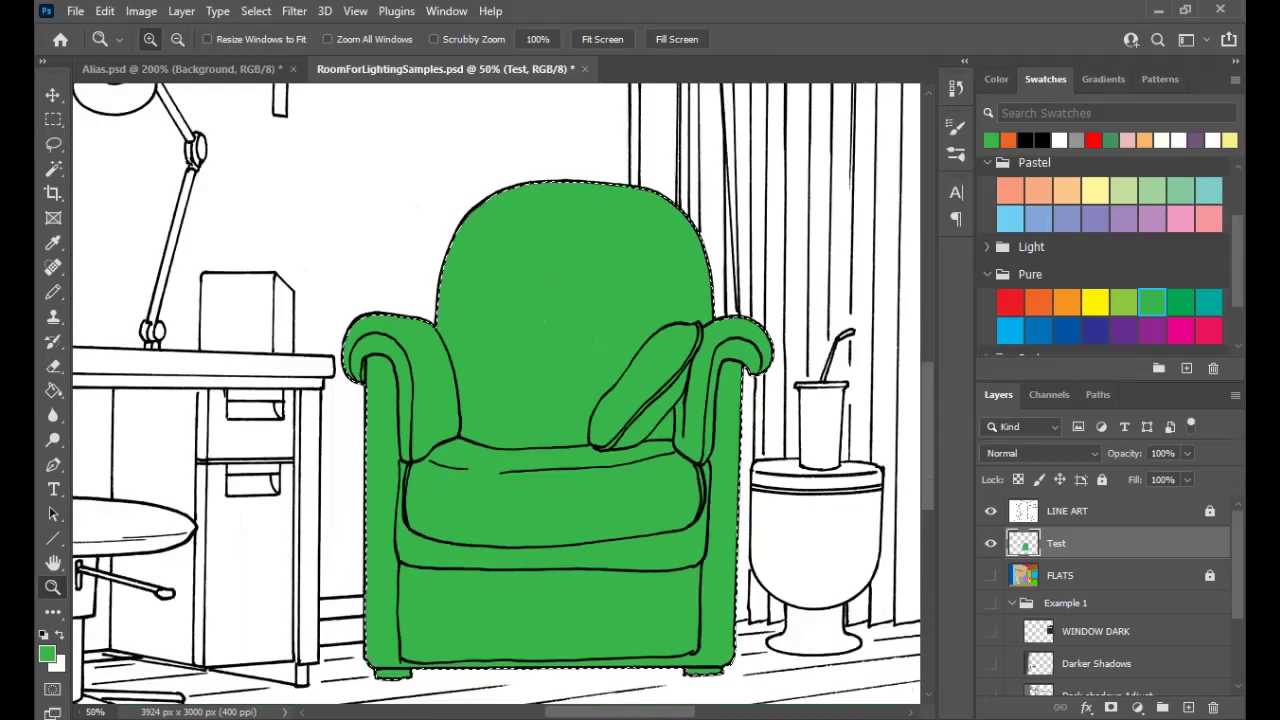
pyautogui.press('m')
pyautogui.hotkey('ctrl', 'd')
# Trace the floor lamp's shade and collar with the Polygonal Lasso, starting at the shade's left corner, with Anti-alias off
pyautogui.press('z')
pyautogui.moveTo(568, 288); pyautogui.dragTo(614, 552)
pyautogui.moveTo(549, 151); pyautogui.dragTo(803, 329)
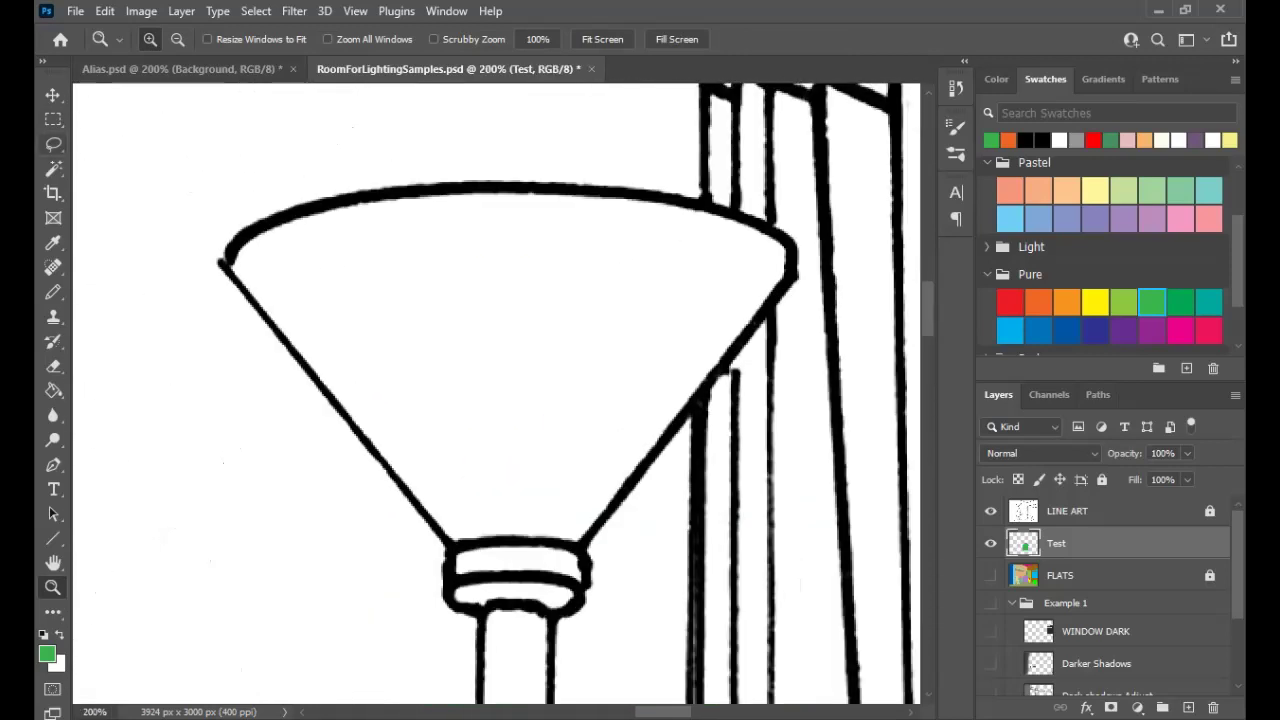
pyautogui.press('l')
pyautogui.rightClick(53, 143)
pyautogui.click(150, 160)
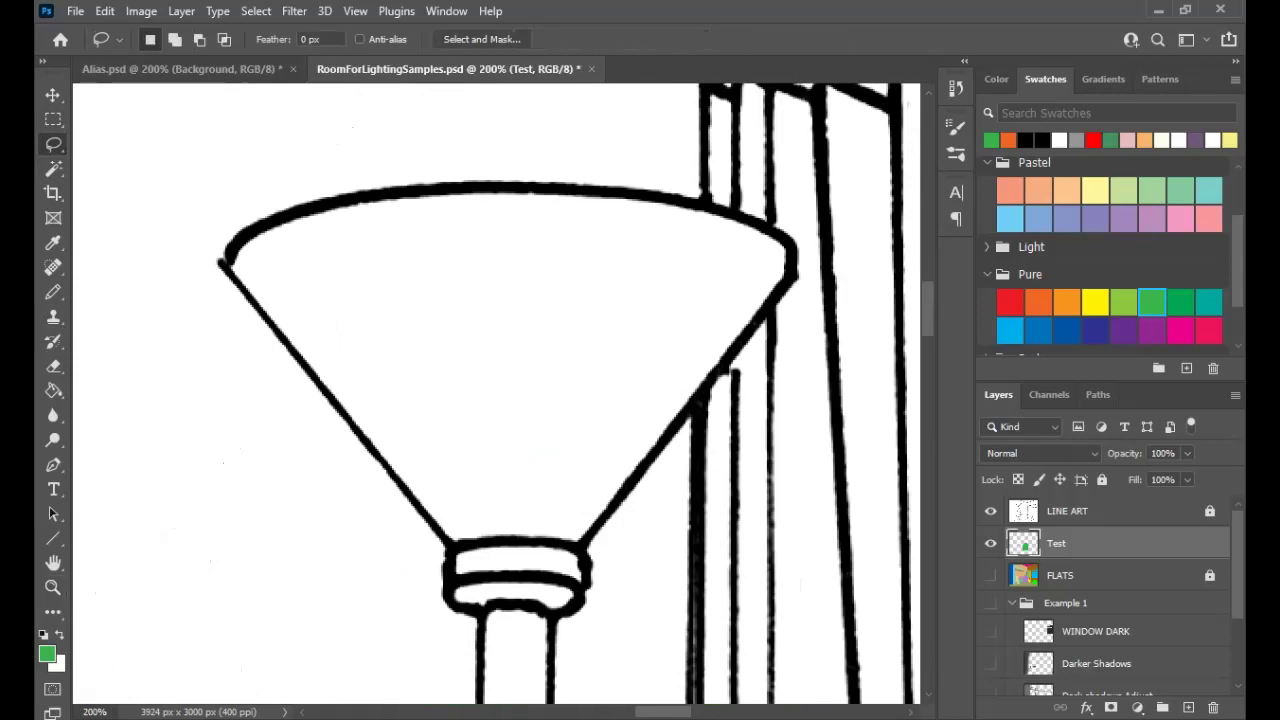
pyautogui.click(250, 233)
pyautogui.click(317, 205)
pyautogui.moveTo(428, 196)
pyautogui.mouseDown()
pyautogui.moveTo(693, 200)
pyautogui.moveTo(791, 245)
pyautogui.moveTo(791, 291)
pyautogui.moveTo(791, 268)
pyautogui.moveTo(734, 314)
pyautogui.moveTo(713, 362)
pyautogui.moveTo(605, 688)
pyautogui.moveTo(609, 571)
pyautogui.moveTo(698, 398)
pyautogui.moveTo(581, 548)
pyautogui.moveTo(588, 585)
pyautogui.moveTo(562, 614)
pyautogui.mouseUp()
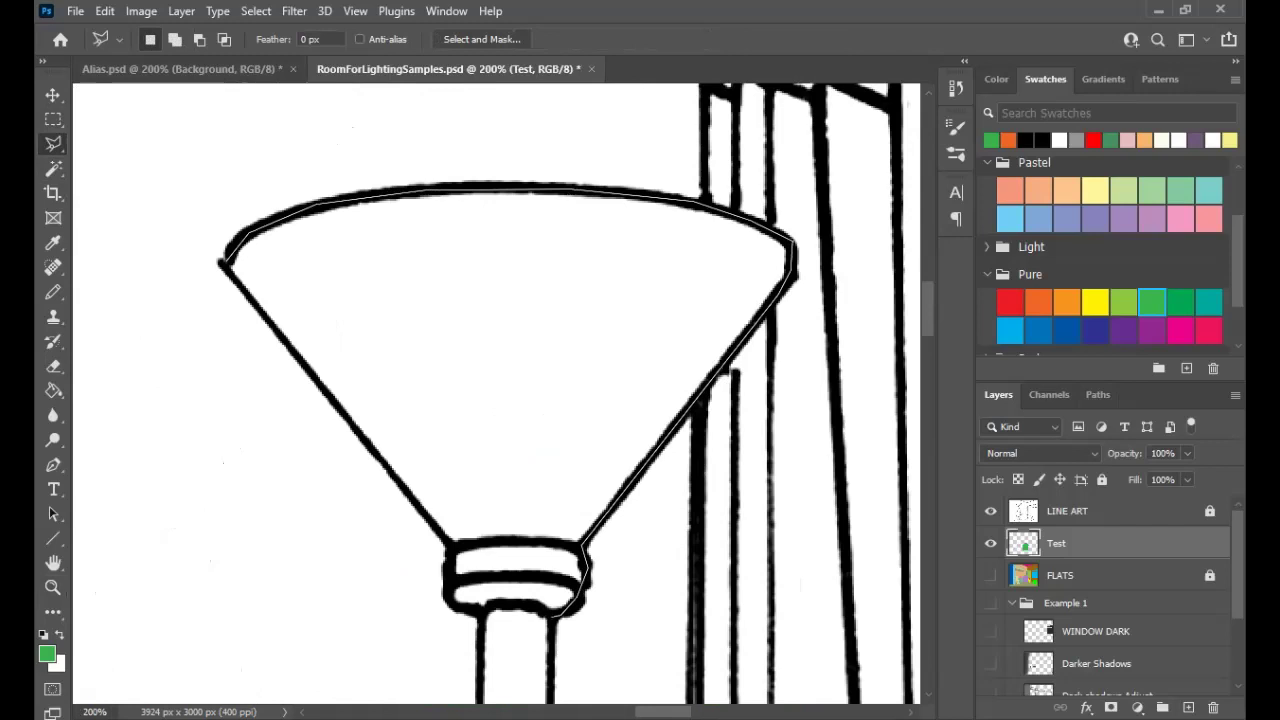
# Continue the outline down the lamp's pole into the armchair, back up the other side, and close the selection at the shade's corner
pyautogui.click(553, 619)
pyautogui.moveTo(567, 682)
pyautogui.mouseDown()
pyautogui.moveTo(535, 563)
pyautogui.moveTo(516, 257)
pyautogui.mouseUp()
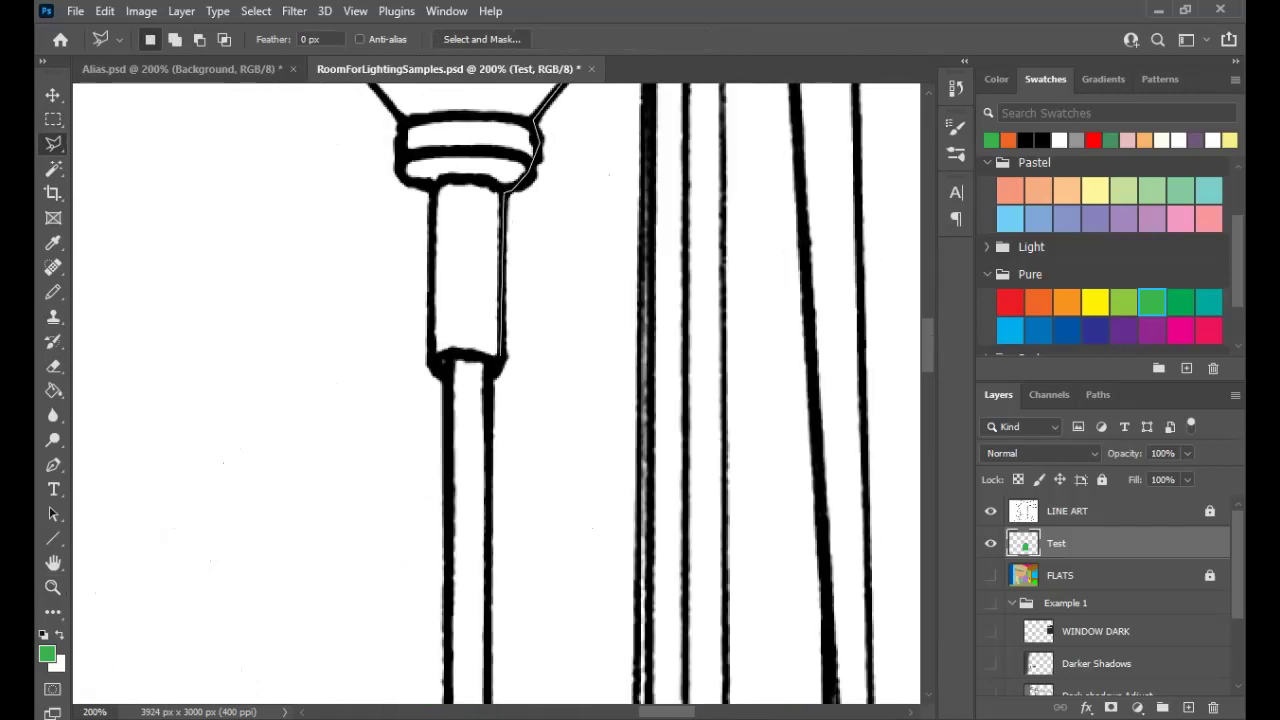
pyautogui.moveTo(492, 382)
pyautogui.mouseDown()
pyautogui.moveTo(496, 700)
pyautogui.moveTo(497, 492)
pyautogui.moveTo(458, 446)
pyautogui.moveTo(523, 143)
pyautogui.moveTo(474, 192)
pyautogui.moveTo(457, 700)
pyautogui.mouseUp()
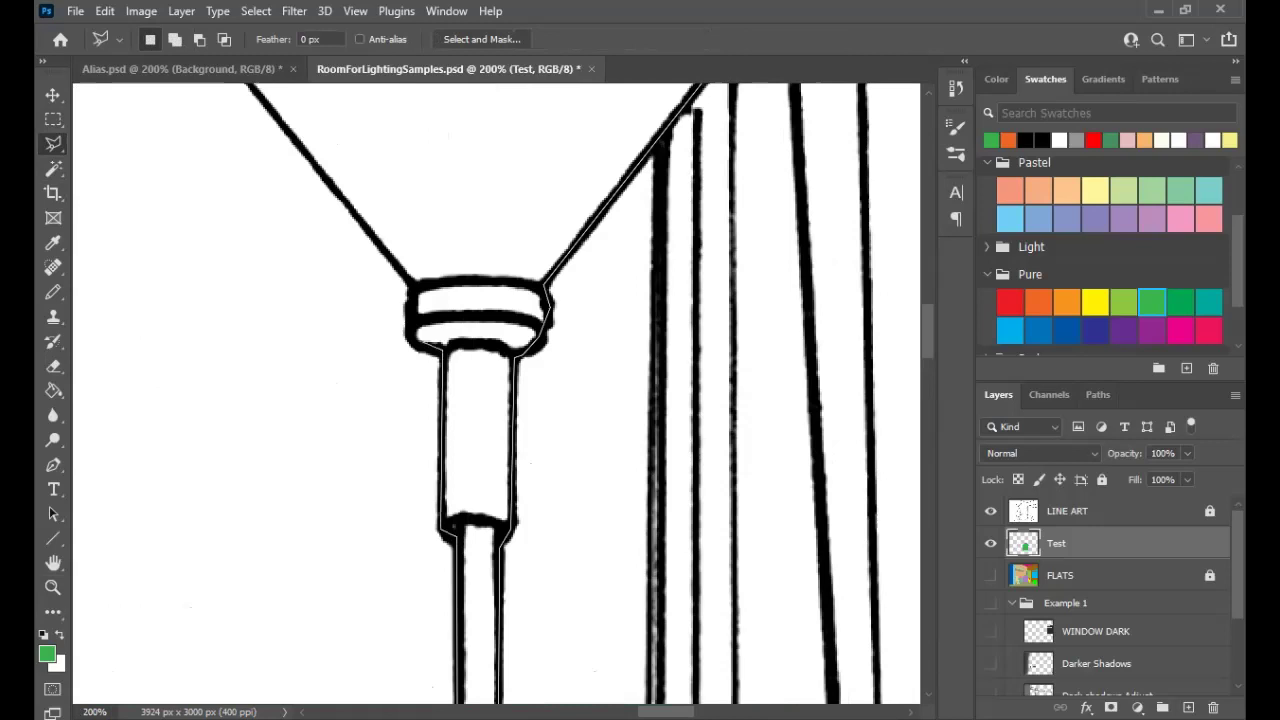
pyautogui.moveTo(410, 292)
pyautogui.mouseDown()
pyautogui.moveTo(382, 248)
pyautogui.moveTo(716, 648)
pyautogui.mouseUp()
pyautogui.click(519, 404)
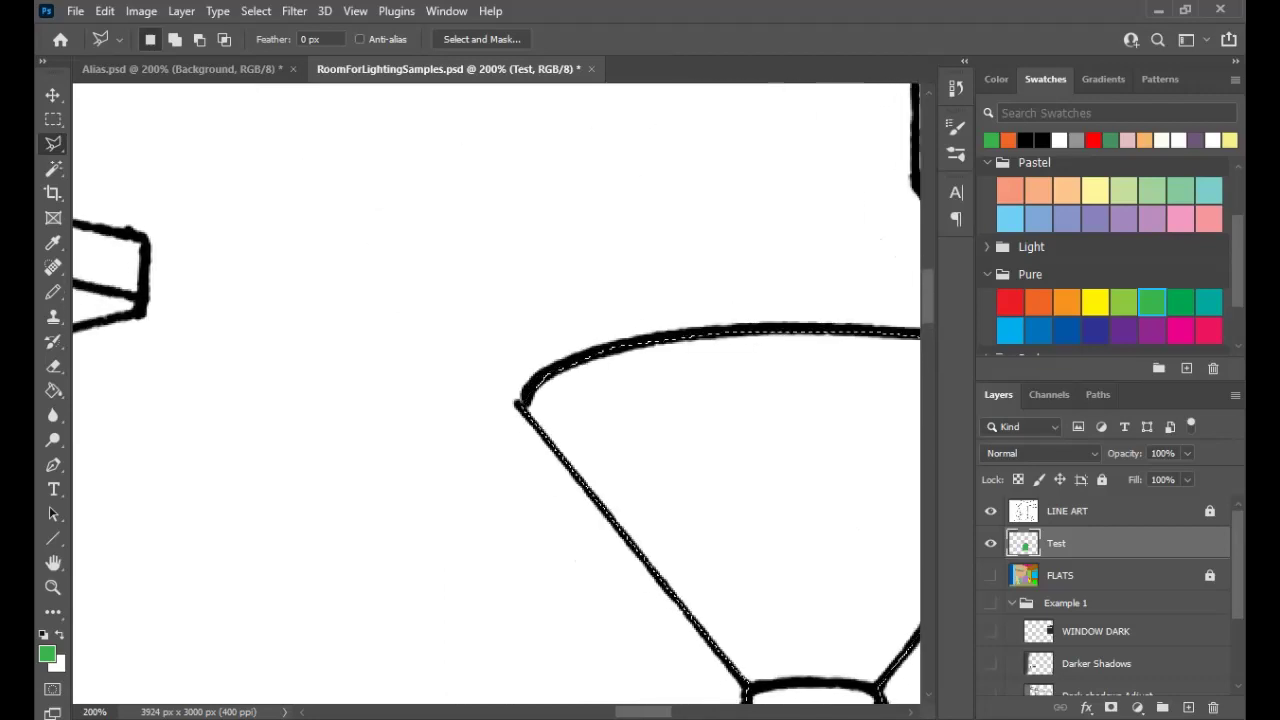
# Paint the selected floor lamp dark blue from the Pure swatches with an enlarged Pencil, and deselect it
pyautogui.press('z')
pyautogui.keyDown('alt'); pyautogui.click(693, 452); pyautogui.keyUp('alt')
pyautogui.keyDown('alt'); pyautogui.click(693, 452); pyautogui.keyUp('alt')
pyautogui.moveTo(693, 452)
pyautogui.mouseDown()
pyautogui.moveTo(412, 288)
pyautogui.moveTo(360, 274)
pyautogui.mouseUp()
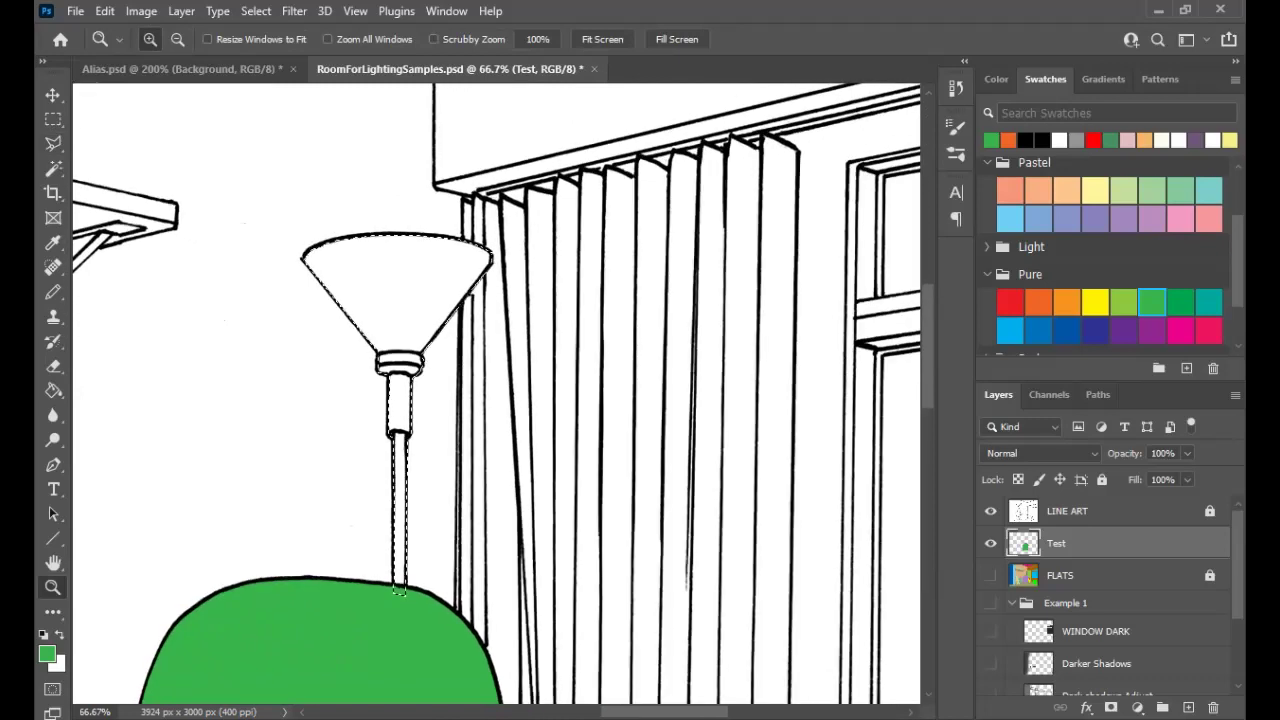
pyautogui.click(1095, 330)
pyautogui.press('b')
pyautogui.click(416, 325)
pyautogui.moveTo(416, 325)
pyautogui.mouseDown()
pyautogui.moveTo(399, 472)
pyautogui.moveTo(398, 300)
pyautogui.mouseUp()
pyautogui.press(']')
pyautogui.press(']')
pyautogui.press(']')
pyautogui.press(']')
pyautogui.press(']')
pyautogui.press(']')
pyautogui.press(']')
pyautogui.press(']')
pyautogui.press(']')
pyautogui.press('m')
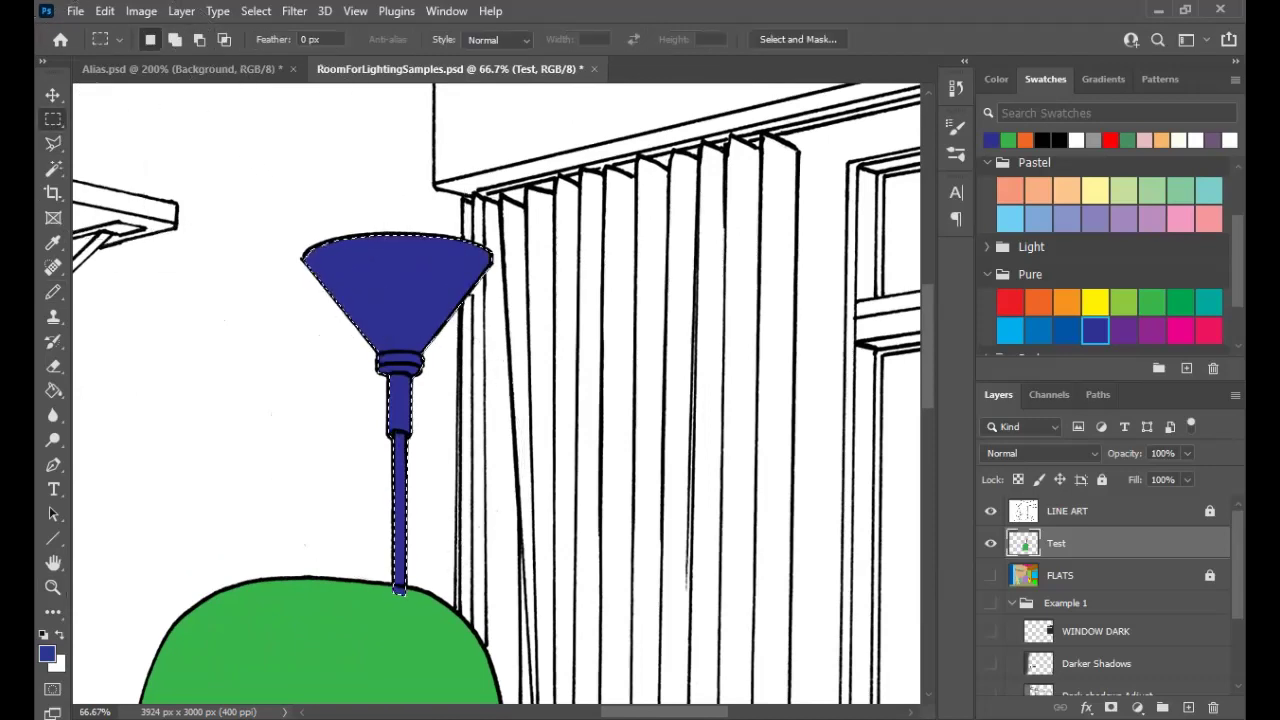
pyautogui.hotkey('ctrl', 'd')
pyautogui.press('z')
pyautogui.hotkey('ctrl', '-')
pyautogui.hotkey('ctrl', '-')
pyautogui.hotkey('ctrl', '-')
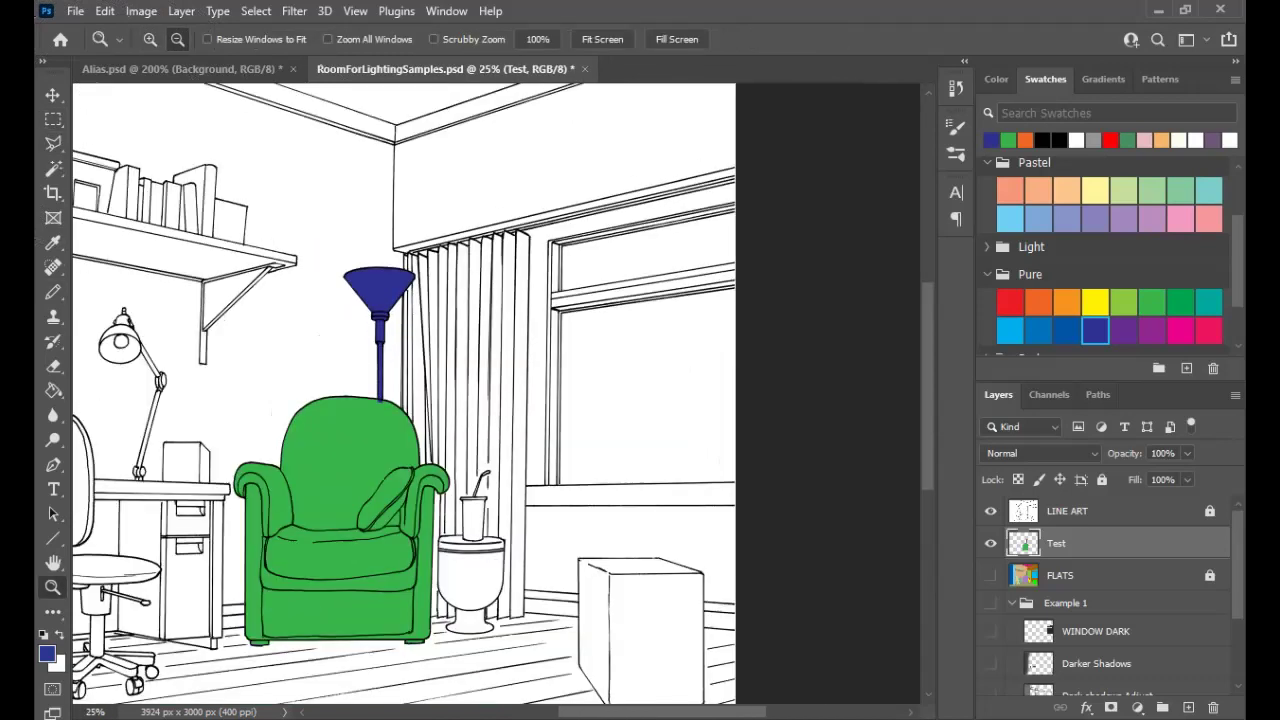
# Restore the floor lamp selection and remove its blue paint, including the part overlapping the armchair's backrest
pyautogui.click(385, 348)
pyautogui.click(385, 348)
pyautogui.moveTo(309, 386); pyautogui.dragTo(566, 370)
pyautogui.hotkey('ctrl', 'shift', 'd')
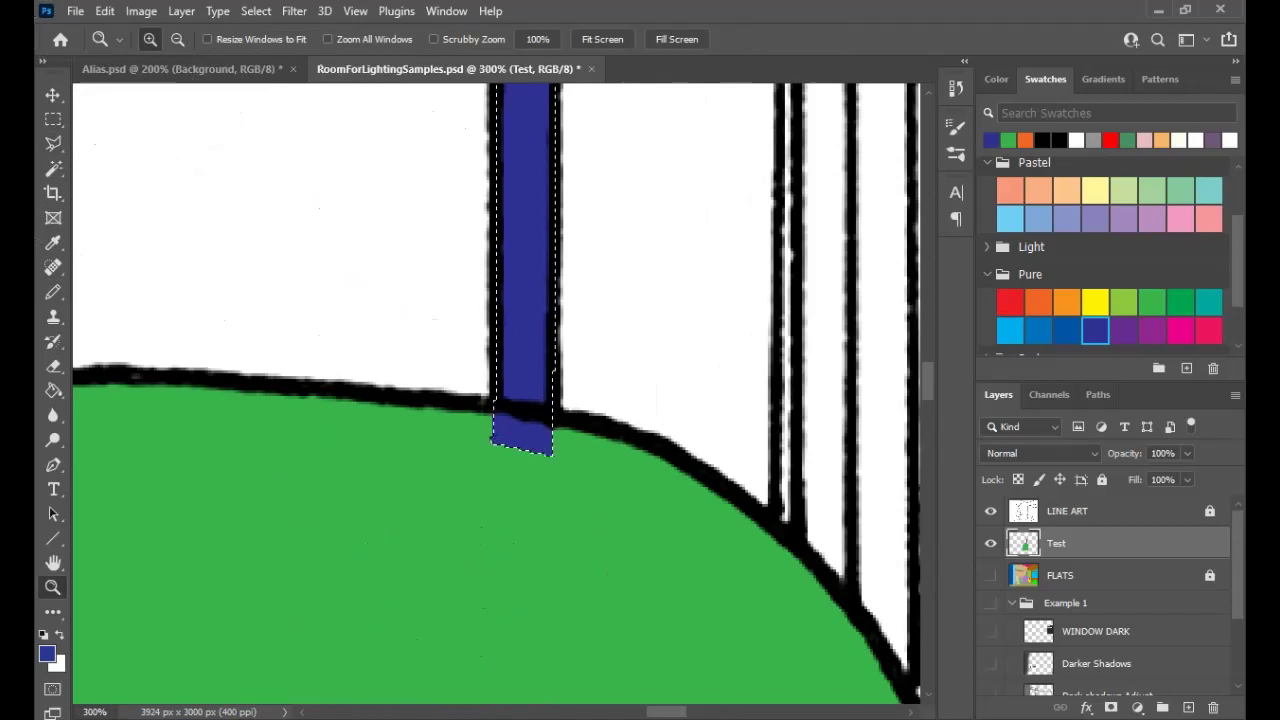
pyautogui.press('Delete')
pyautogui.press('e')
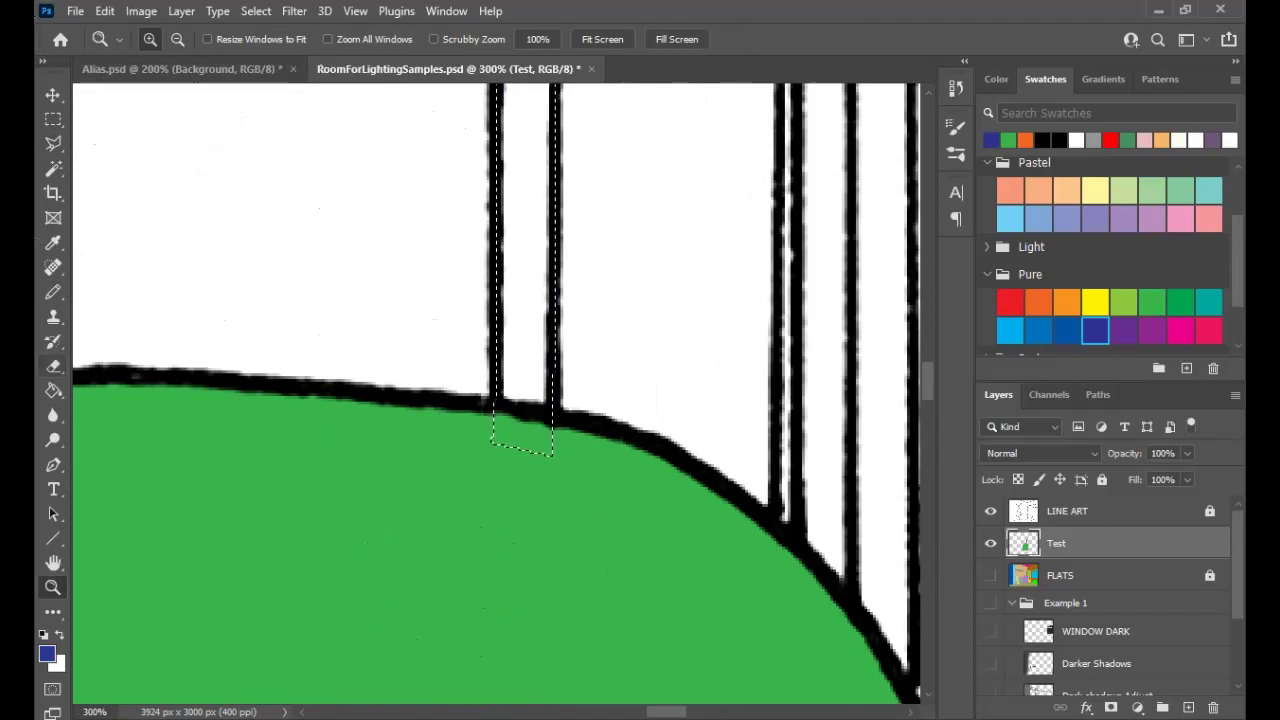
# Fill the selected floor lamp with dark blue using the Paint Bucket with Anti-alias off, and deselect it
pyautogui.press('g')
pyautogui.click(525, 250)
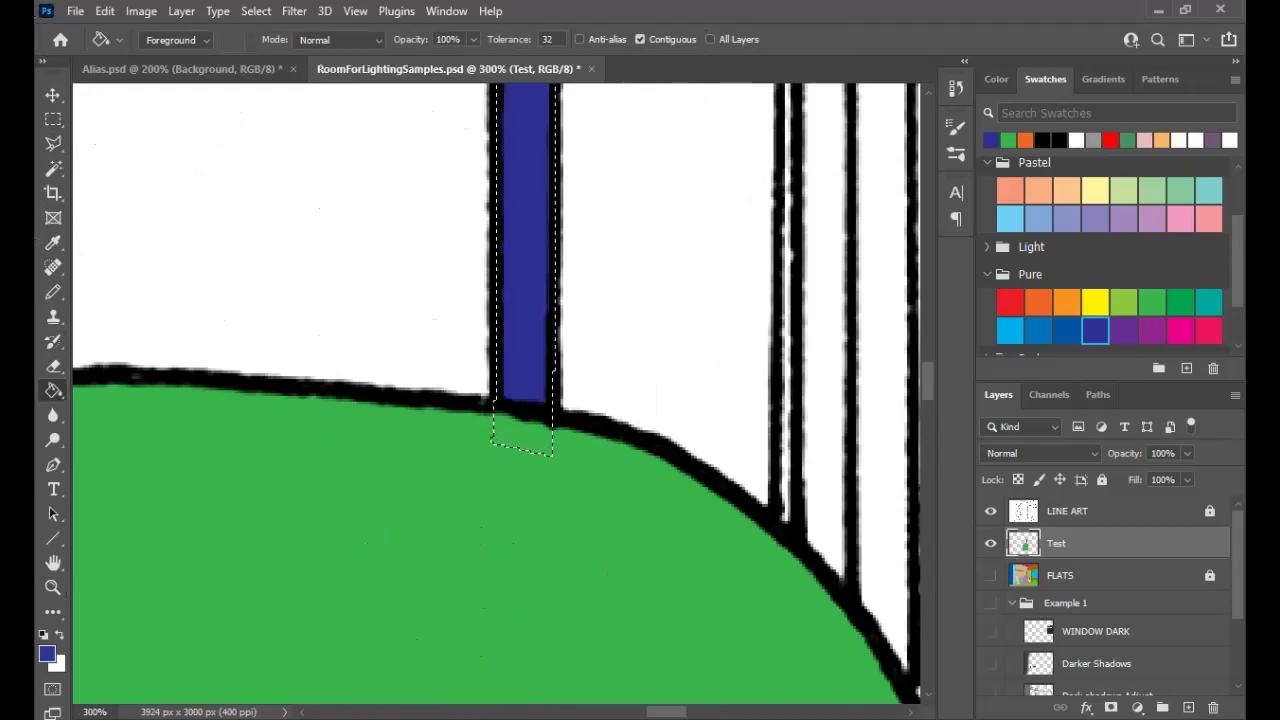
pyautogui.moveTo(525, 220); pyautogui.dragTo(463, 600)
pyautogui.moveTo(480, 210); pyautogui.dragTo(472, 620)
pyautogui.press('m')
pyautogui.hotkey('ctrl', 'd')
pyautogui.press('z')
pyautogui.keyDown('alt'); pyautogui.click(441, 383); pyautogui.keyUp('alt')
pyautogui.keyDown('alt'); pyautogui.click(441, 383); pyautogui.keyUp('alt')
pyautogui.keyDown('alt'); pyautogui.click(441, 383); pyautogui.keyUp('alt')
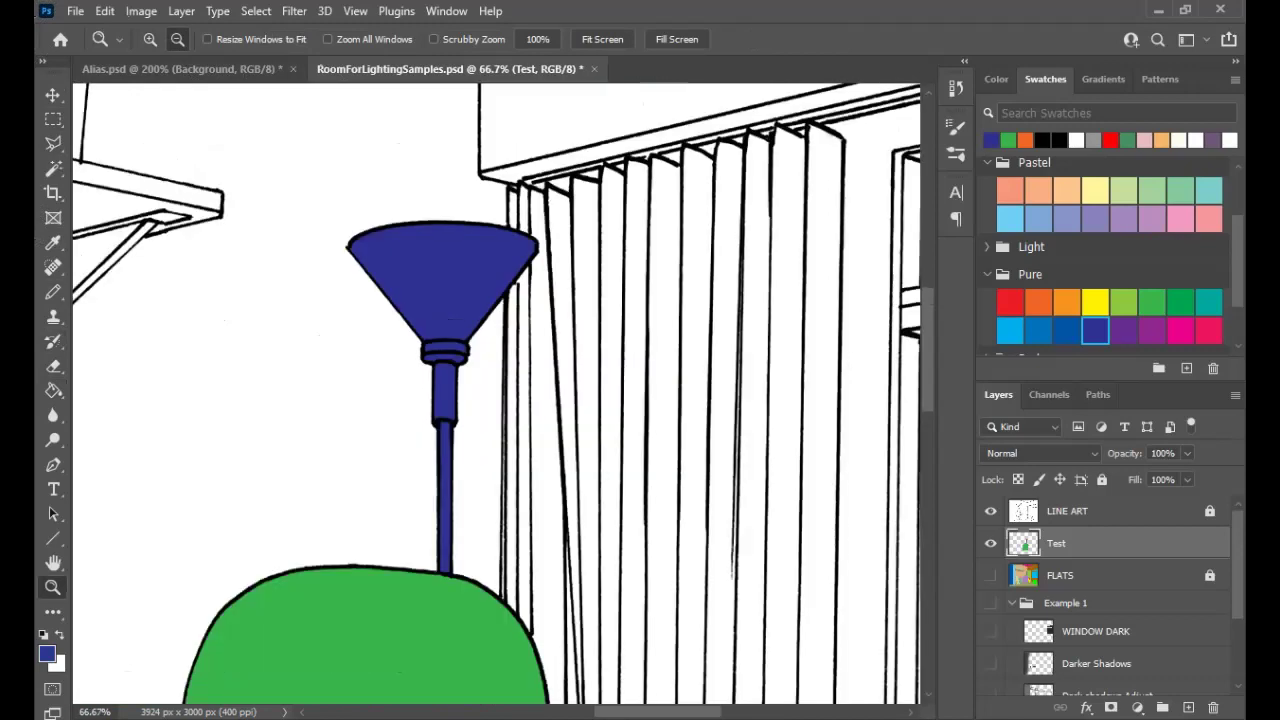
pyautogui.hotkey('ctrl', '-')
pyautogui.hotkey('ctrl', '-')
pyautogui.scroll(-1, 497, 393)
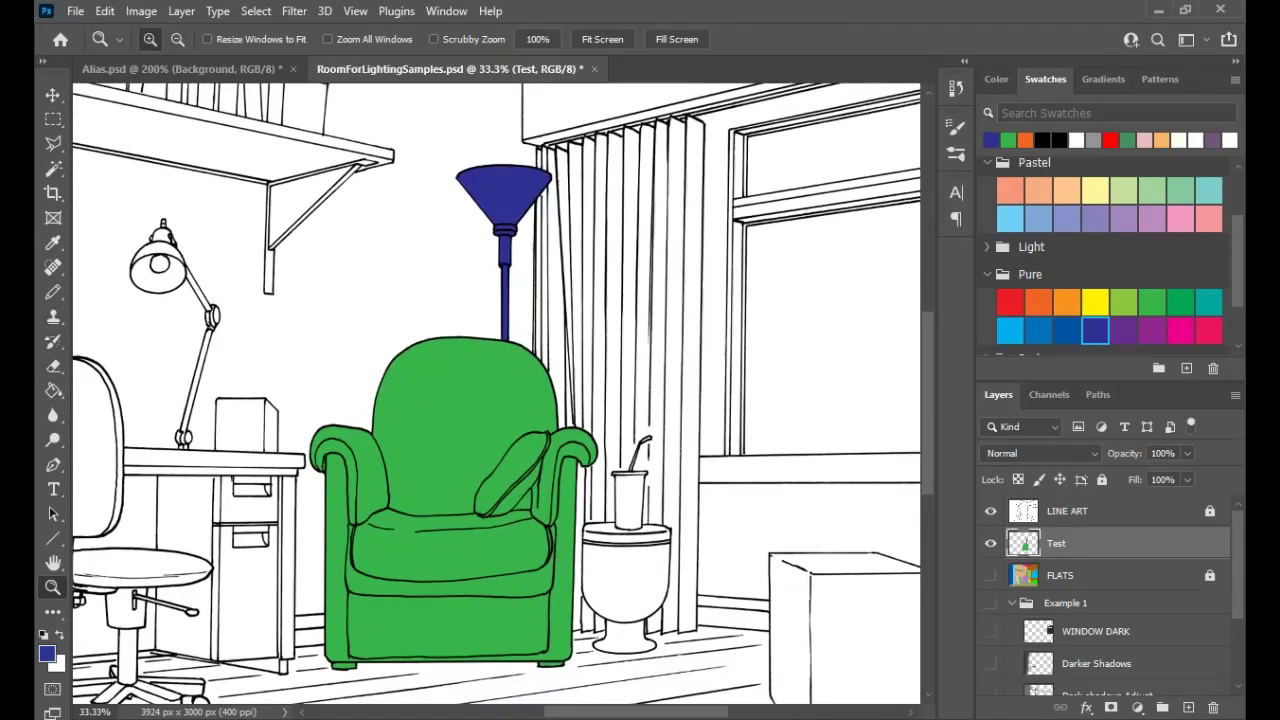
# Hide the Test layer and show the FLATS layer to display the fully coloured room
pyautogui.click(990, 543)
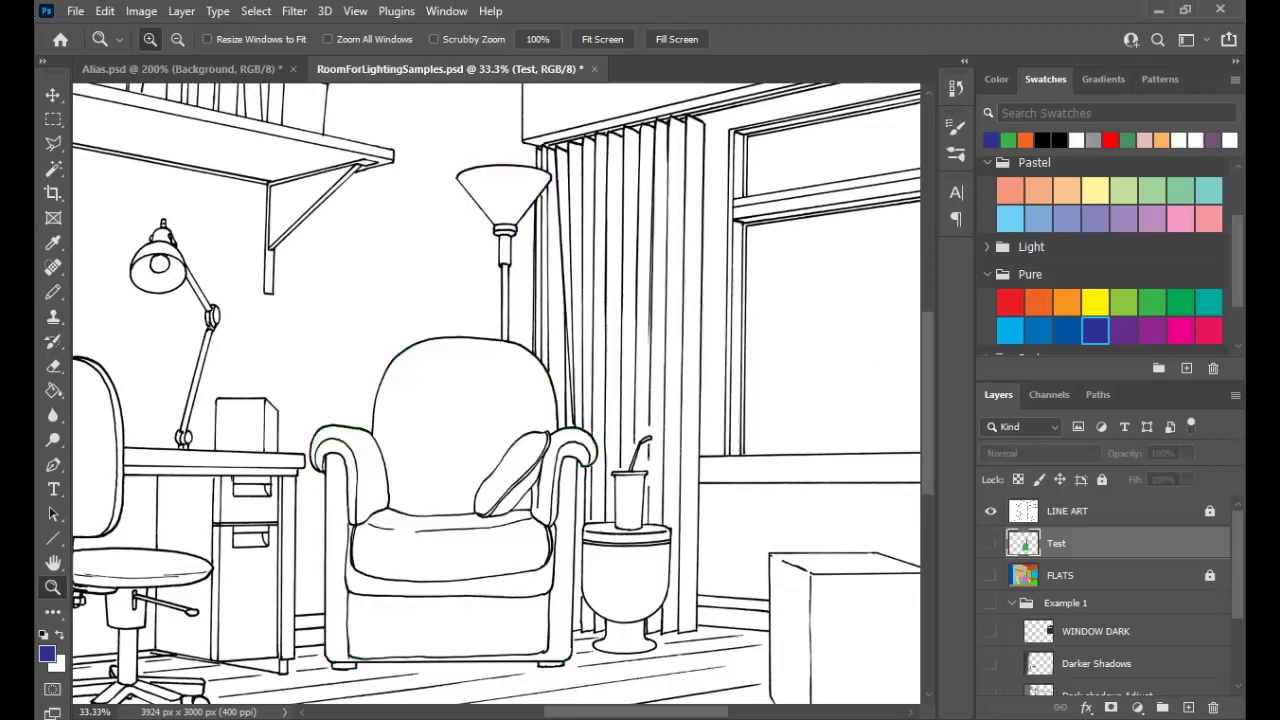
pyautogui.click(990, 575)
pyautogui.hotkey('ctrl', '-')
pyautogui.hotkey('ctrl', '-')
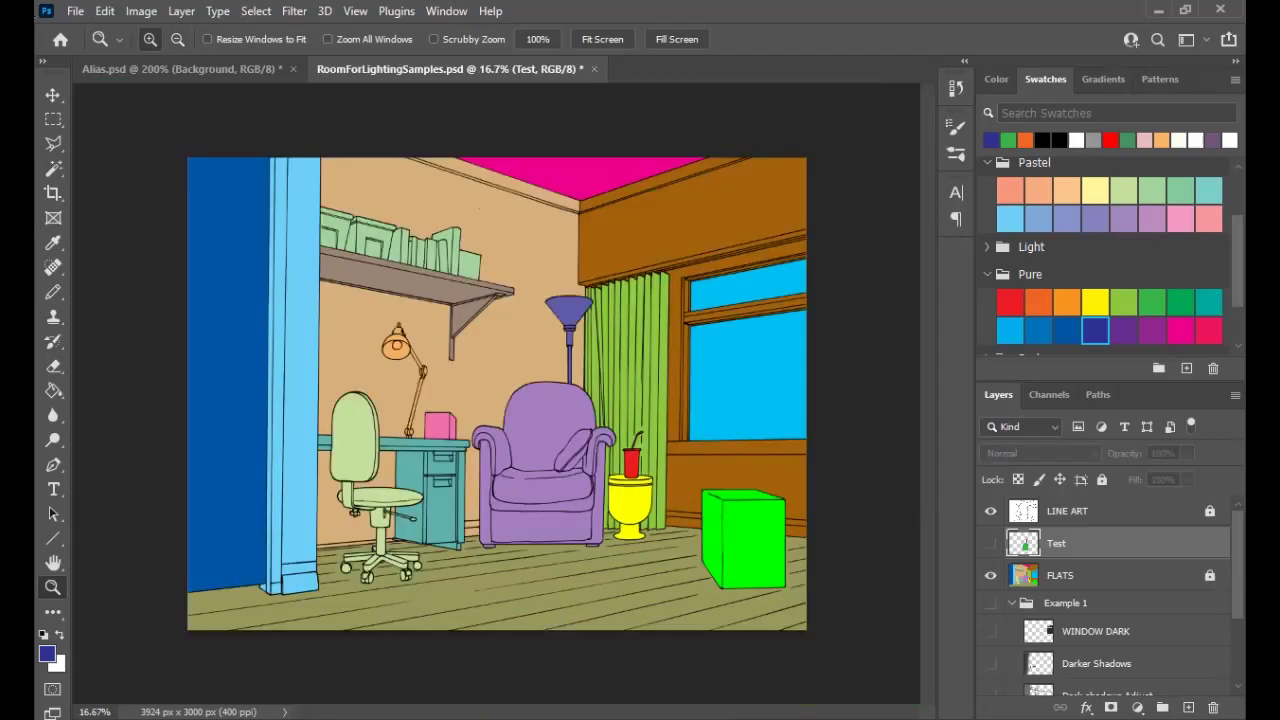
pyautogui.moveTo(387, 157); pyautogui.dragTo(607, 629)
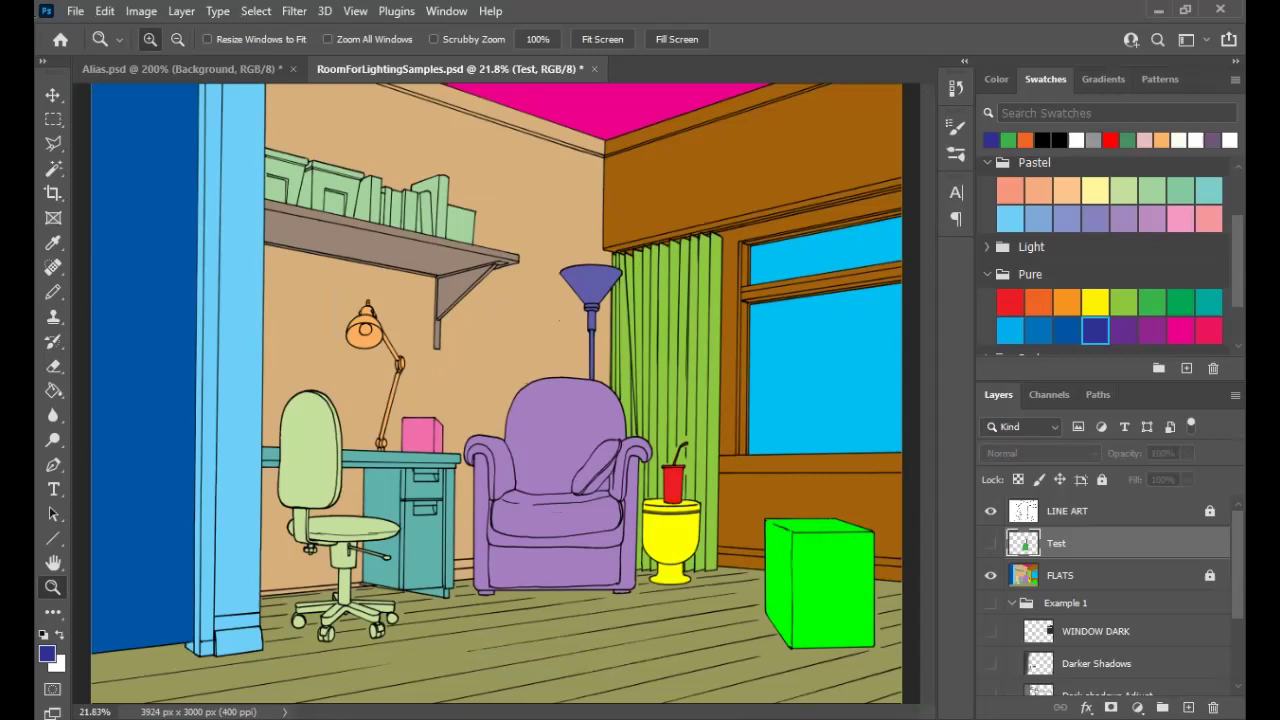
# Hide the FLATS layer and create a new empty layer directly above it
pyautogui.click(1090, 576)
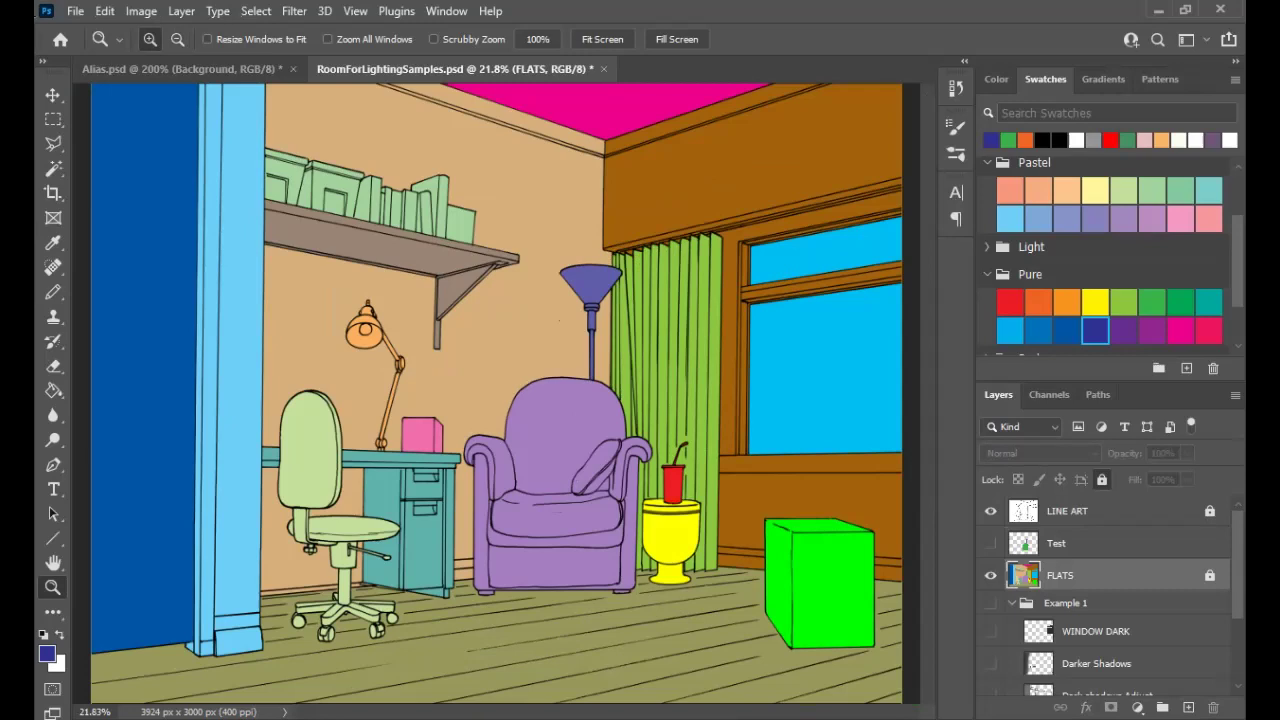
pyautogui.hotkey('ctrl', ',')
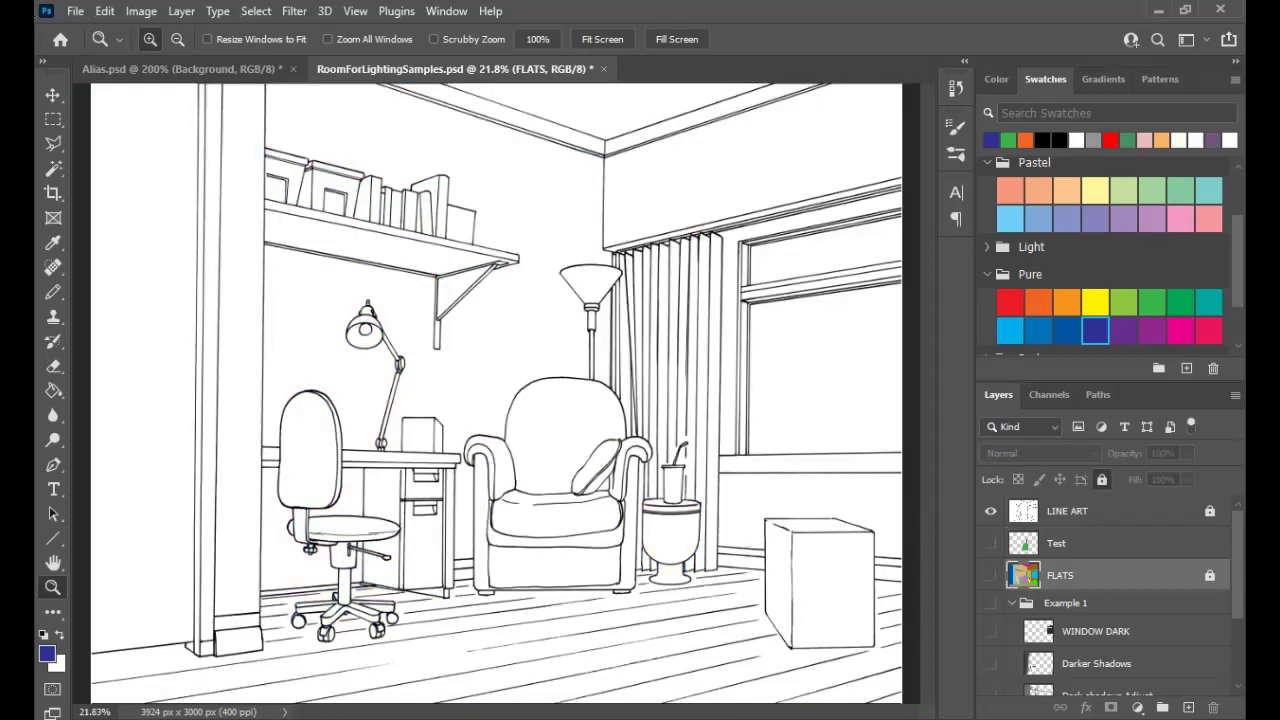
pyautogui.hotkey('ctrl', 'shift', 'alt', 'n')
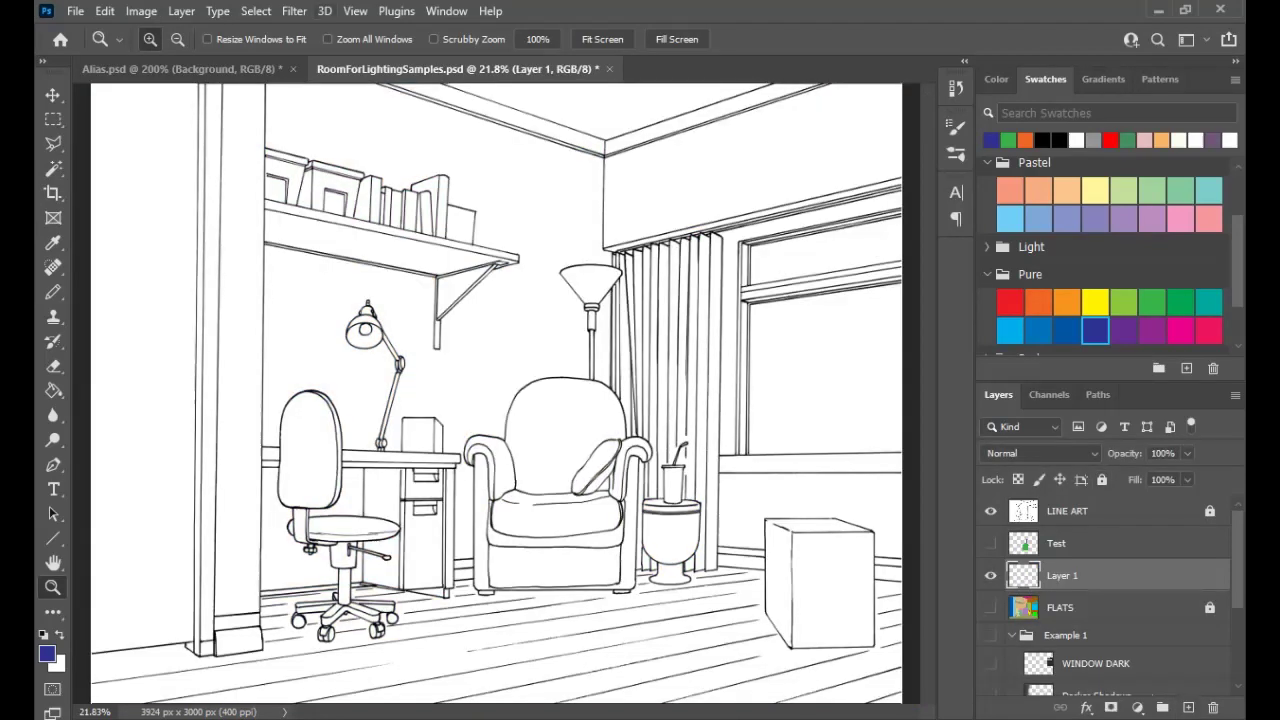
# Switch from the Pencil to the soft Brush for the office chair, check its Transfer settings, and choose a dark grey foreground colour
pyautogui.click(343, 569)
pyautogui.click(343, 569)
pyautogui.click(343, 569)
pyautogui.moveTo(343, 569); pyautogui.dragTo(372, 514)
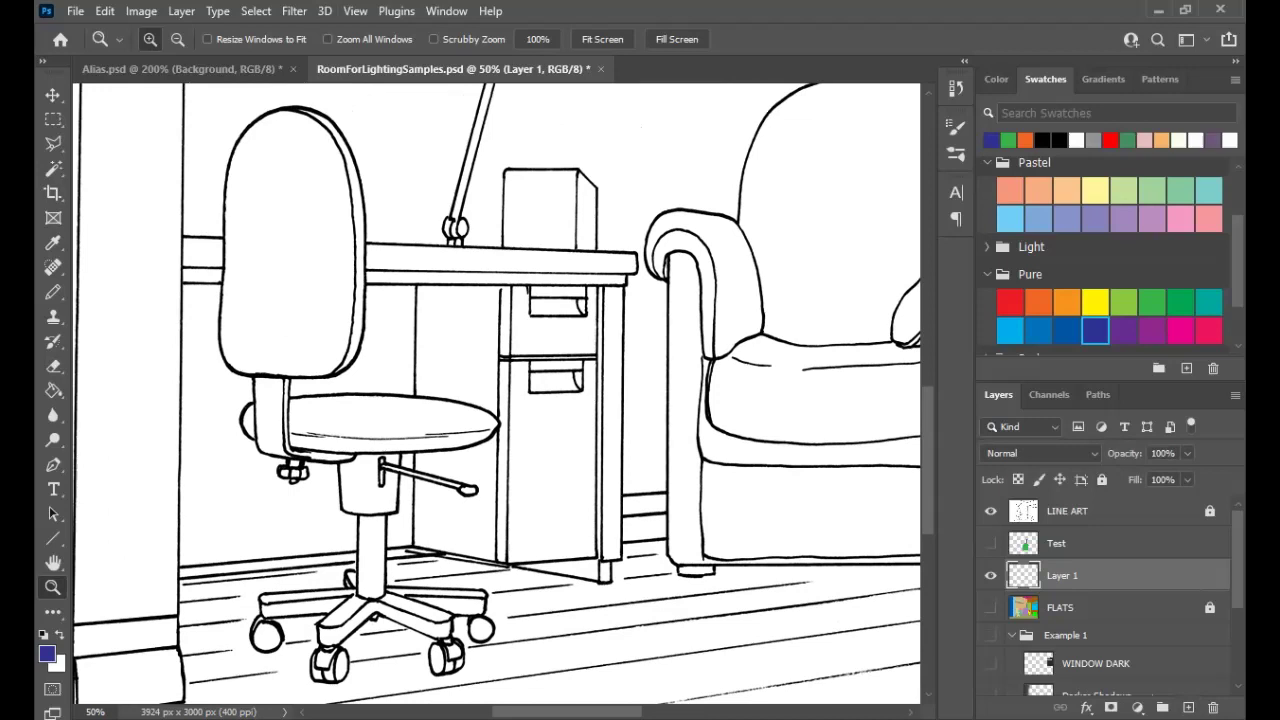
pyautogui.click(53, 292)
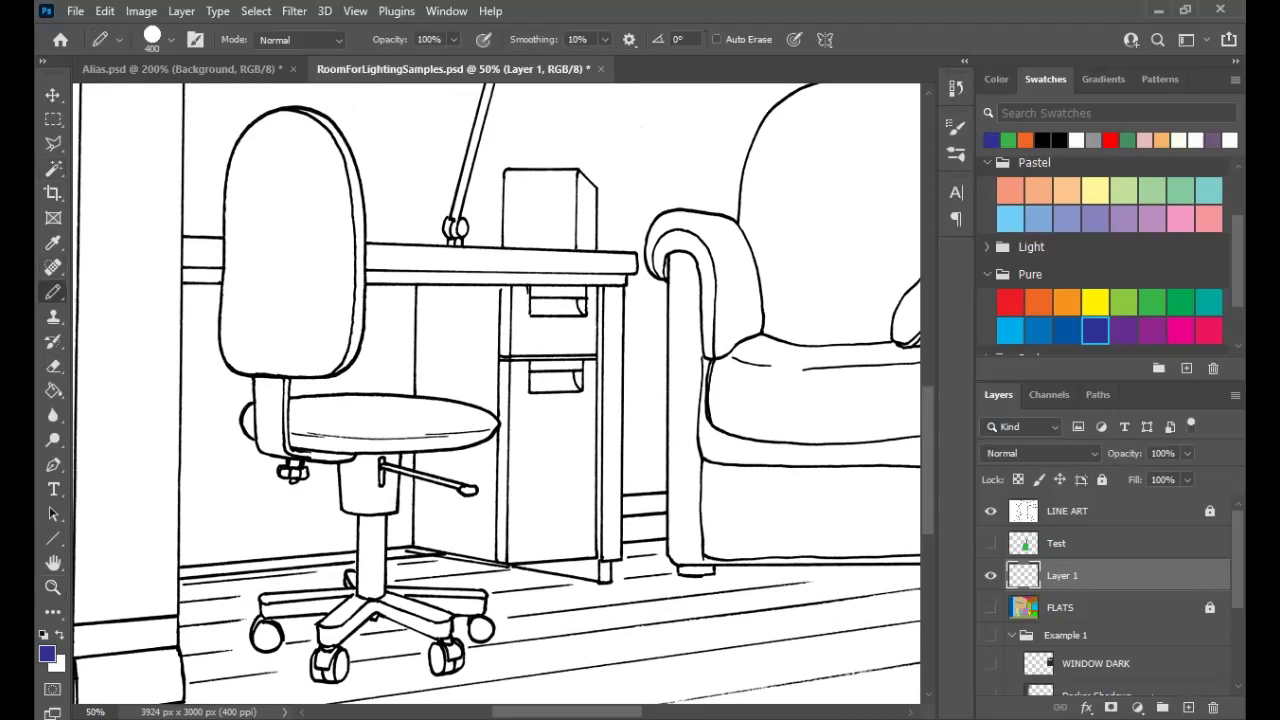
pyautogui.click(131, 292)
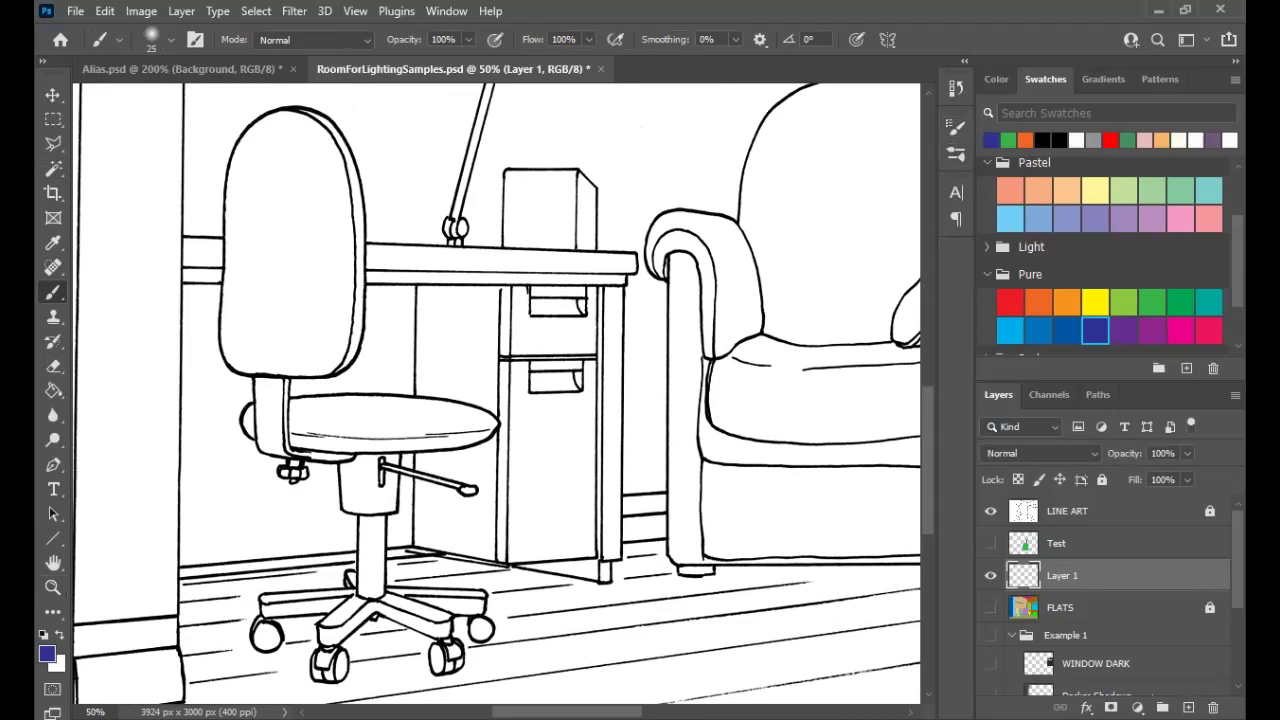
pyautogui.click(956, 126)
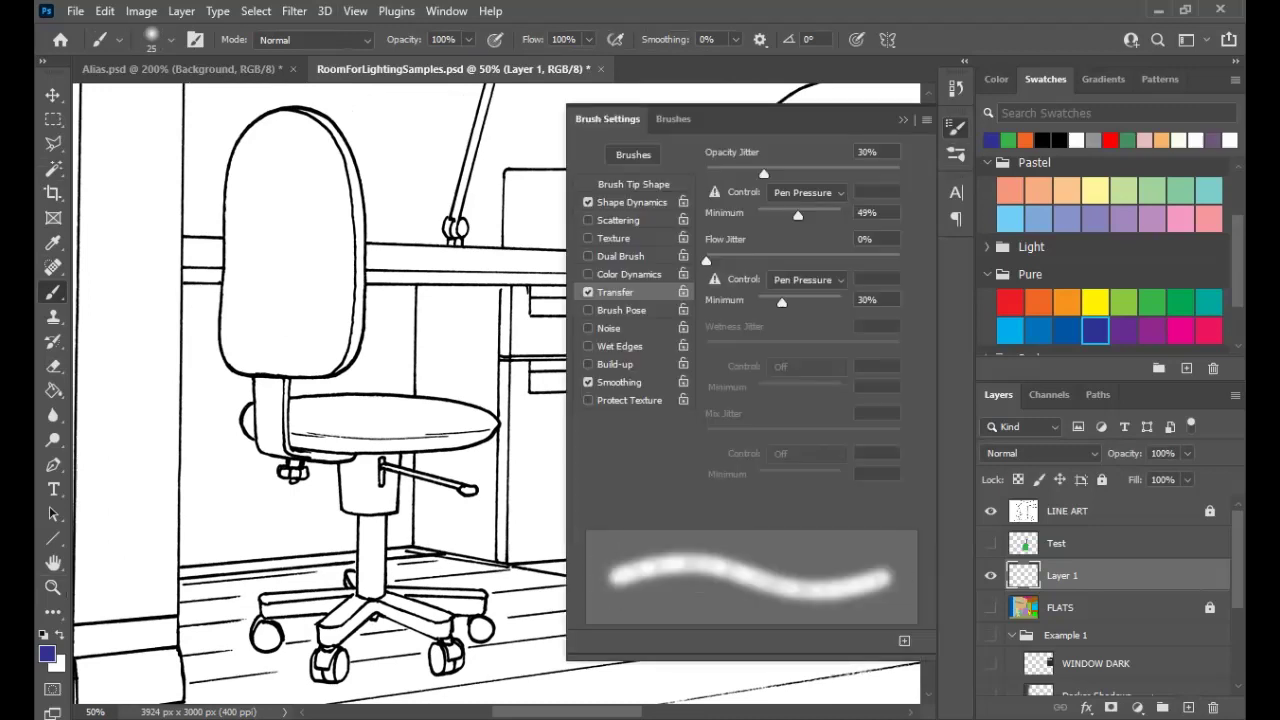
pyautogui.click(956, 127)
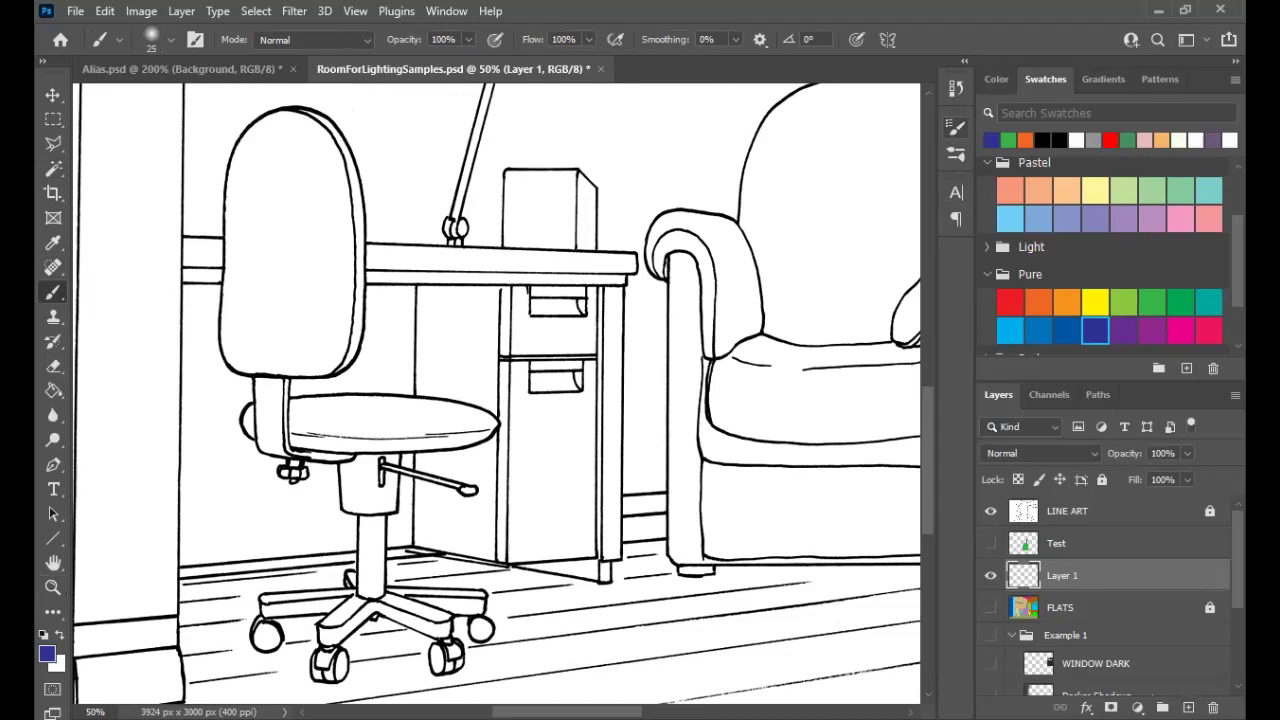
pyautogui.press('i')
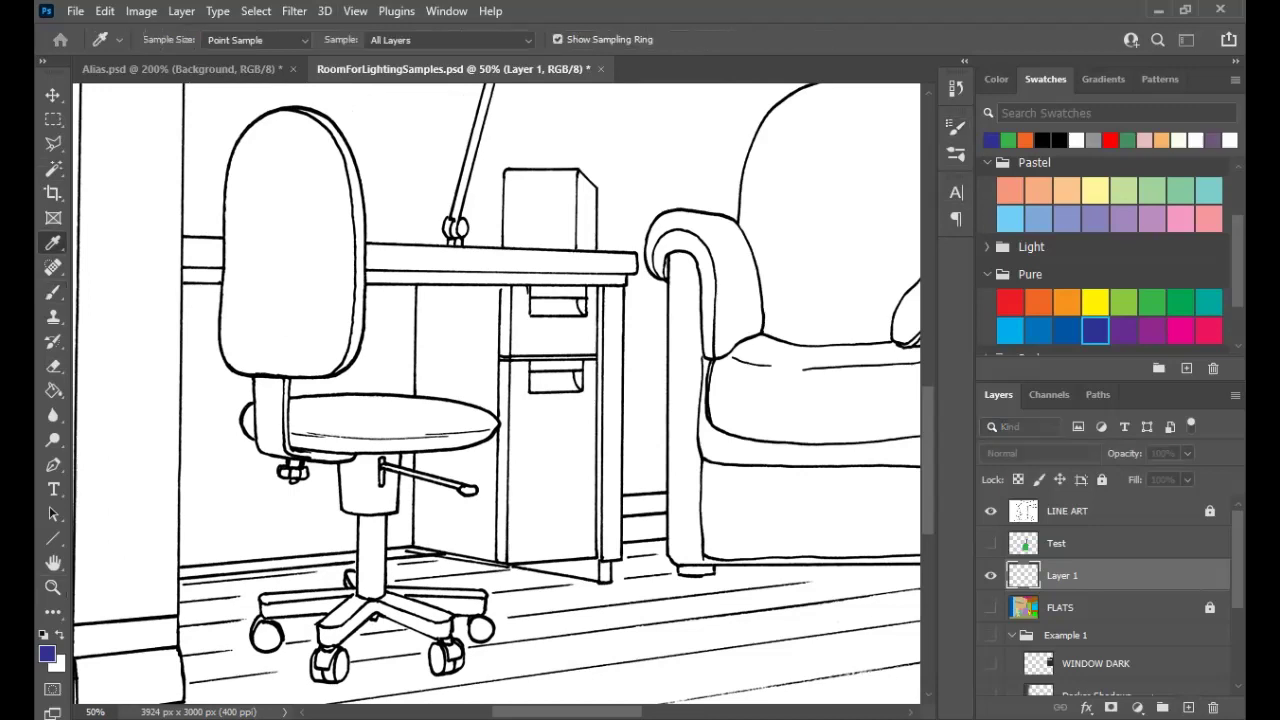
pyautogui.press('Return')
# Select the office chair on the FLATS layer with the Magic Wand, then hide FLATS and make Layer 1 active
pyautogui.click(1060, 608)
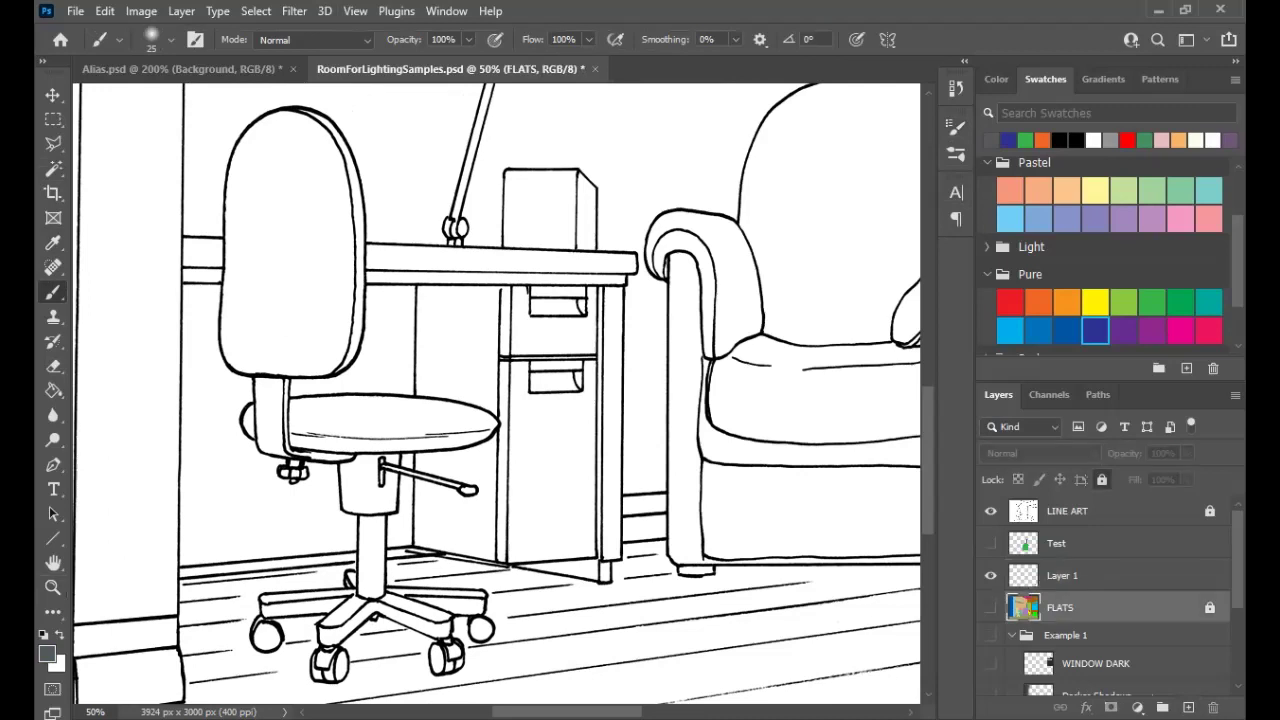
pyautogui.press('w')
pyautogui.click(290, 250)
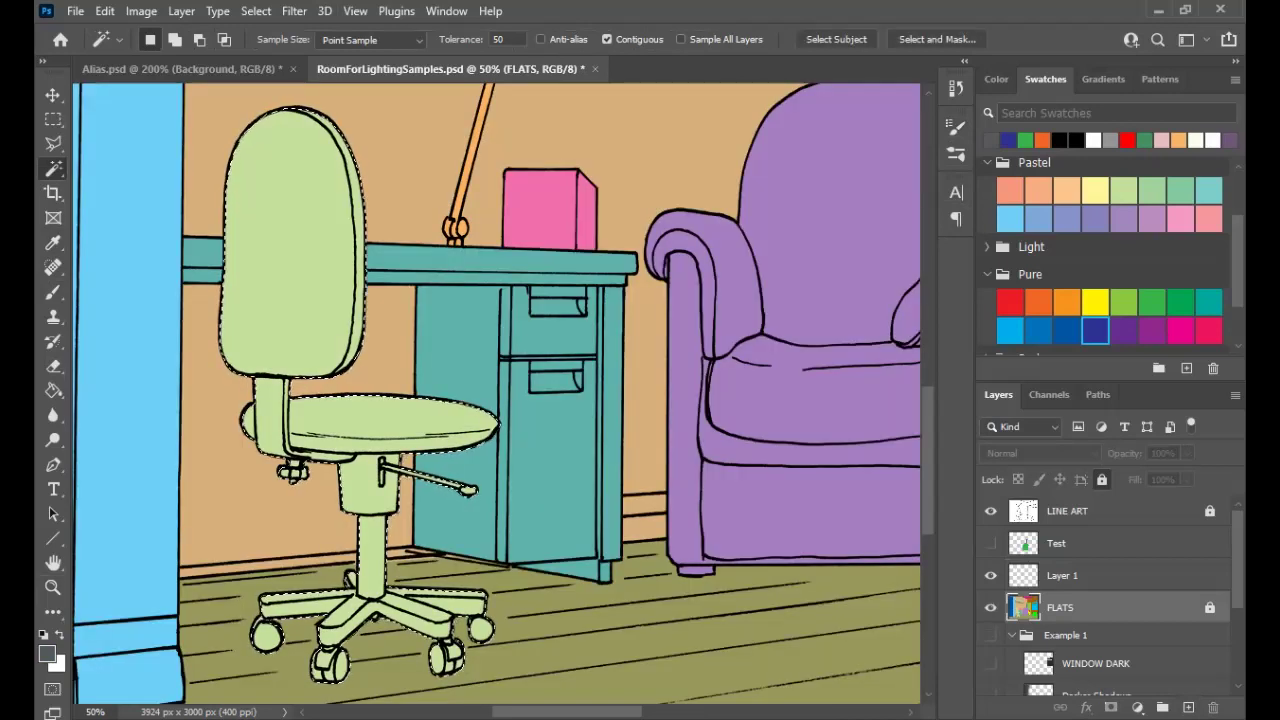
pyautogui.click(990, 608)
pyautogui.hotkey('alt', ']')
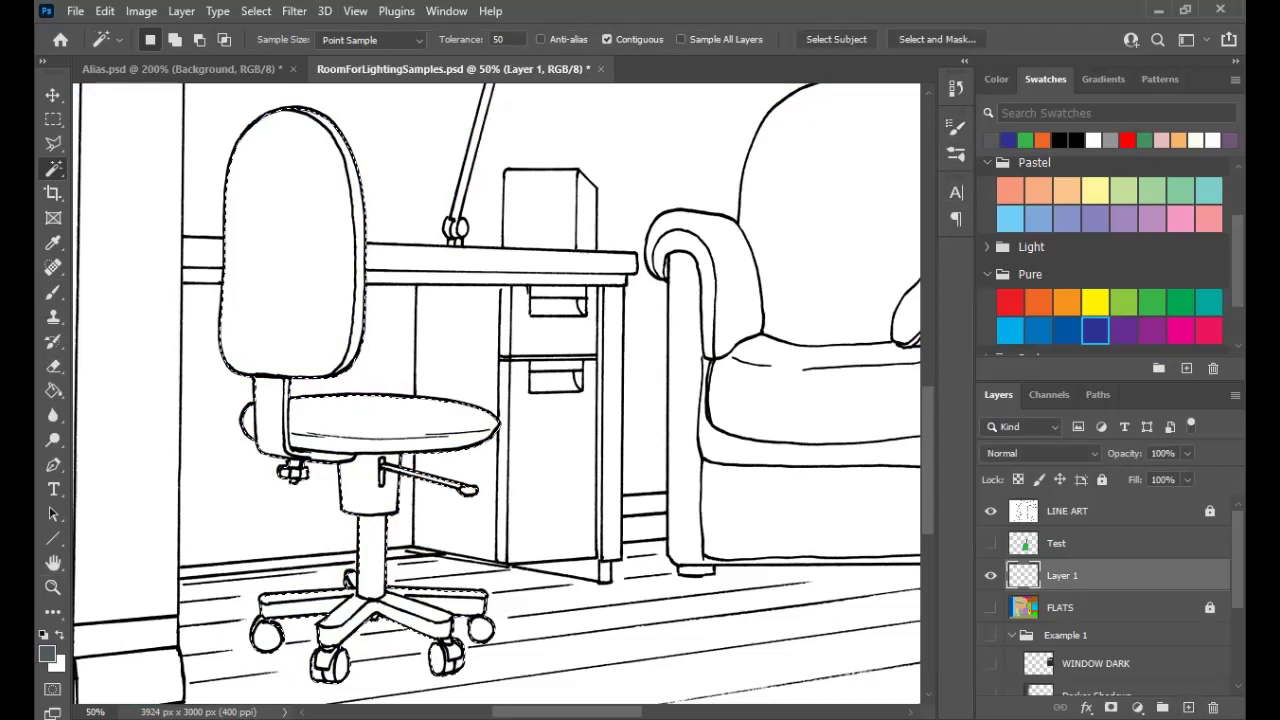
# Shade the selected office chair's backrest, seat, column and base with soft dark grey strokes using a 70 px Brush
pyautogui.press('b')
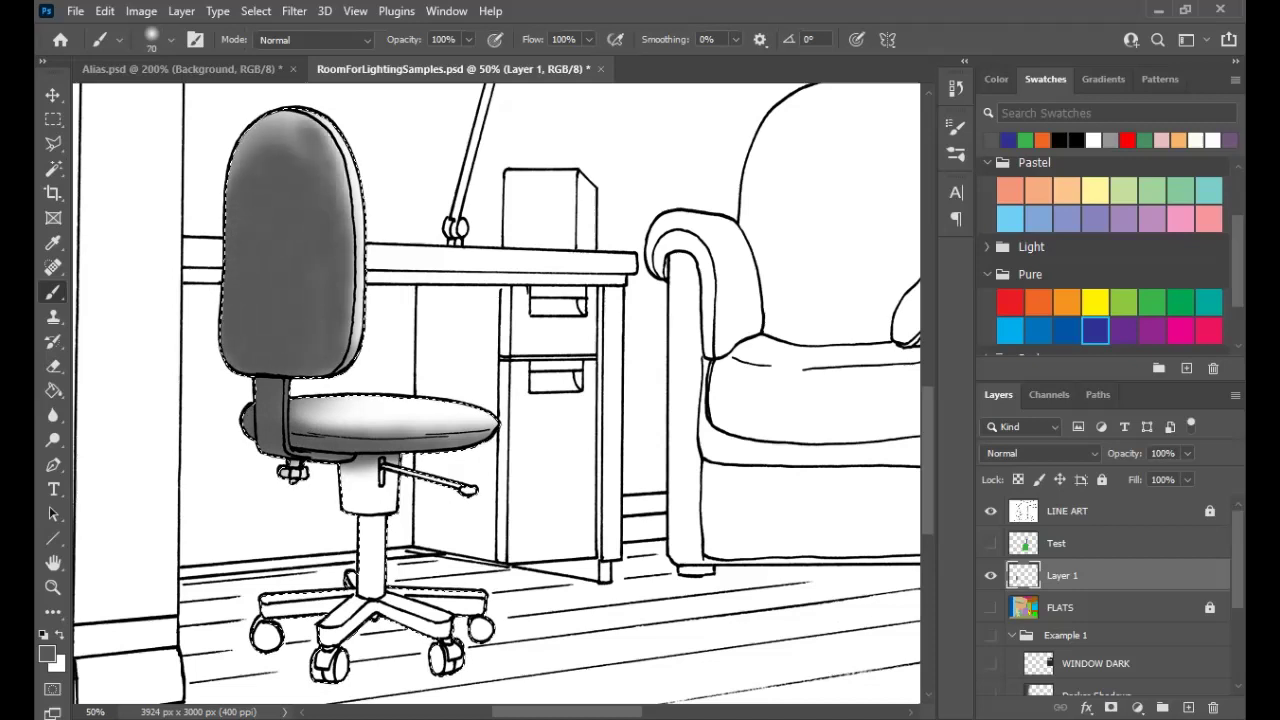
pyautogui.moveTo(264, 160); pyautogui.dragTo(316, 142)
pyautogui.moveTo(350, 466)
pyautogui.mouseDown()
pyautogui.moveTo(360, 508)
pyautogui.moveTo(364, 474)
pyautogui.mouseUp()
pyautogui.moveTo(358, 518)
pyautogui.mouseDown()
pyautogui.moveTo(380, 516)
pyautogui.moveTo(370, 538)
pyautogui.mouseUp()
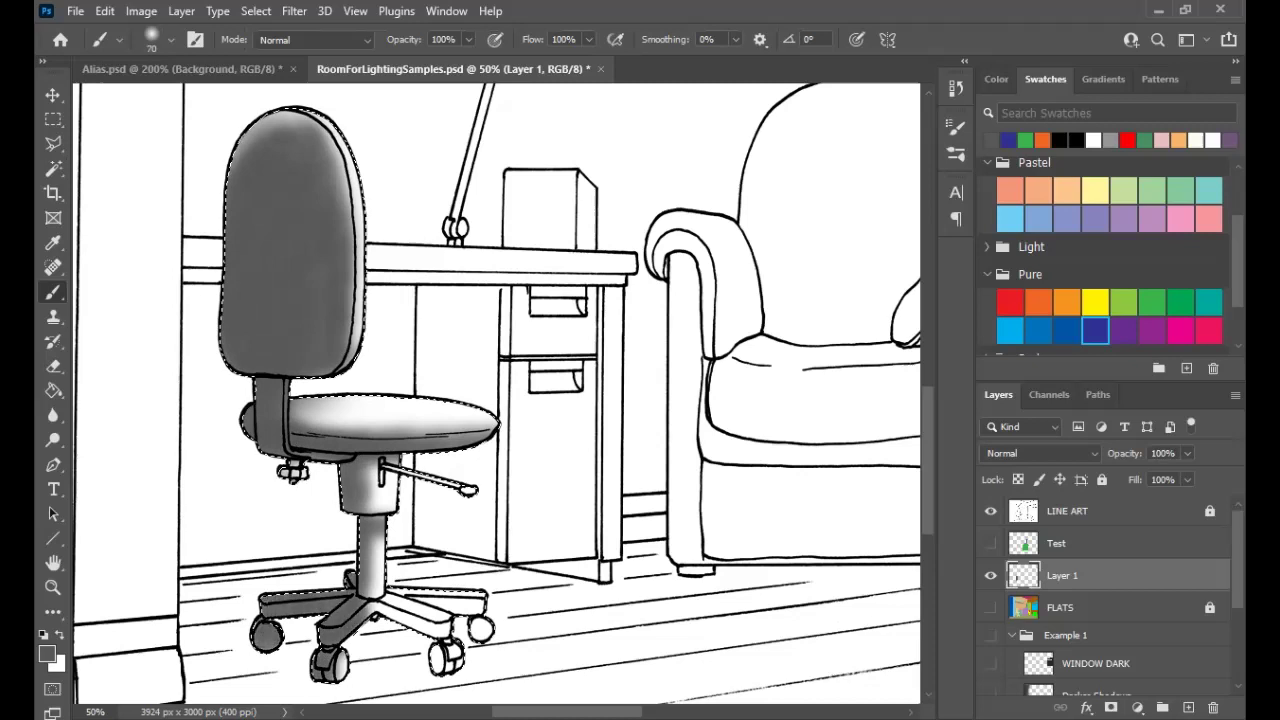
pyautogui.moveTo(394, 614); pyautogui.dragTo(436, 636)
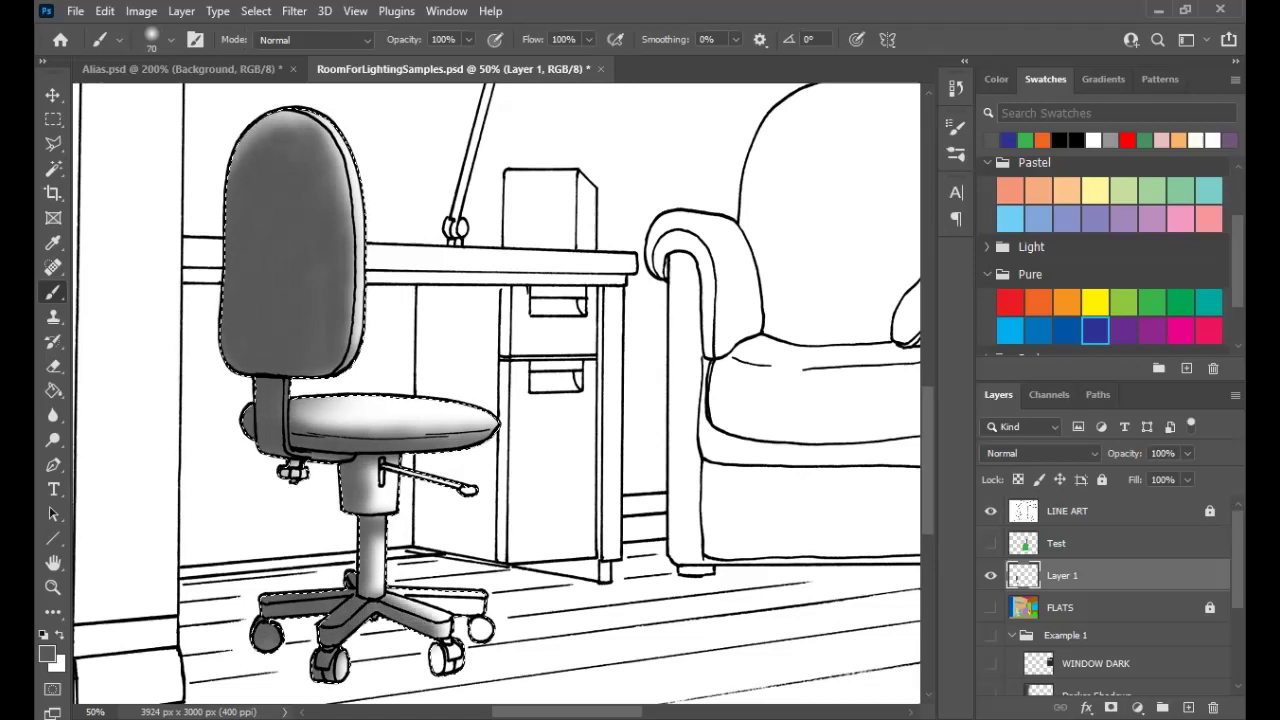
# Erase the grey from the top surface of the chair base's front right leg with a 35 px Eraser
pyautogui.press('z')
pyautogui.click(418, 543)
pyautogui.click(418, 543)
pyautogui.press('e')
pyautogui.moveTo(418, 543); pyautogui.dragTo(428, 474)
pyautogui.moveTo(417, 590)
pyautogui.mouseDown()
pyautogui.moveTo(486, 527)
pyautogui.moveTo(486, 544)
pyautogui.moveTo(446, 522)
pyautogui.mouseUp()
pyautogui.hotkey('ctrl', 'z')
pyautogui.press(']')
pyautogui.press(']')
pyautogui.press(']')
pyautogui.press(']')
pyautogui.press(']')
pyautogui.moveTo(445, 527); pyautogui.dragTo(472, 538)
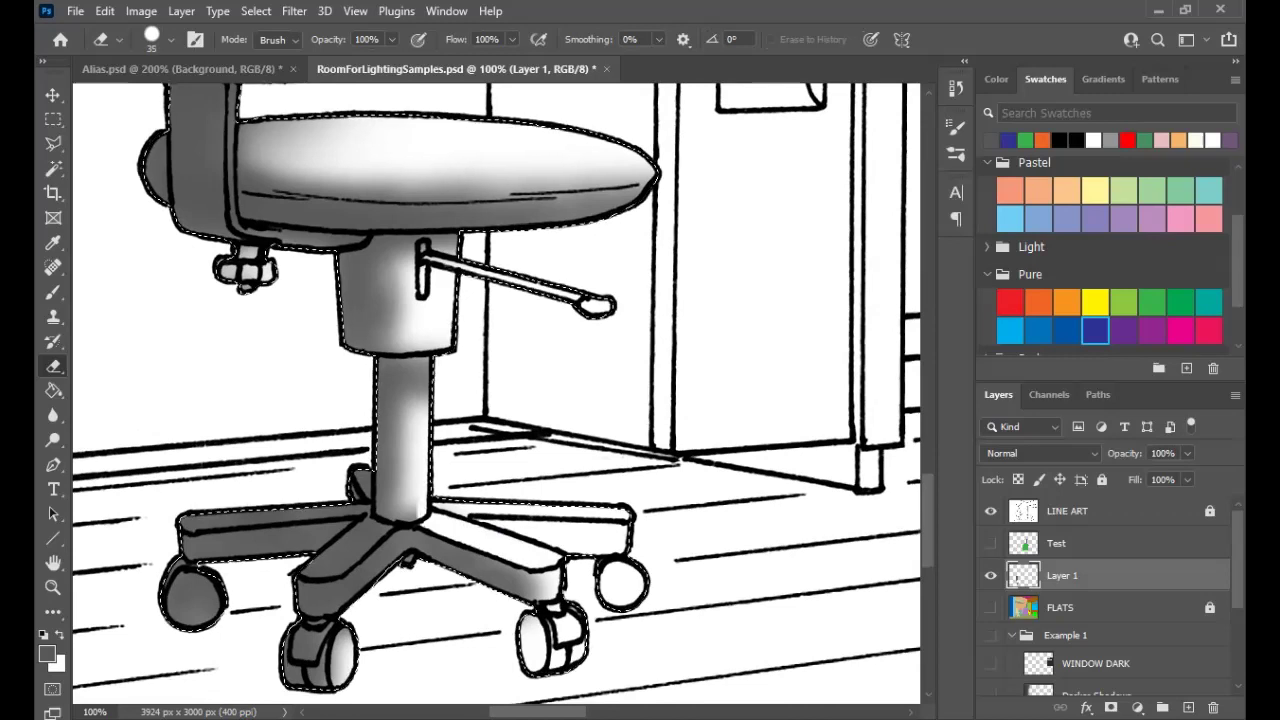
# Finish shading the office chair with the Brush, including the knob under its seat, and clear the selection
pyautogui.moveTo(264, 251); pyautogui.dragTo(396, 515)
pyautogui.press('b')
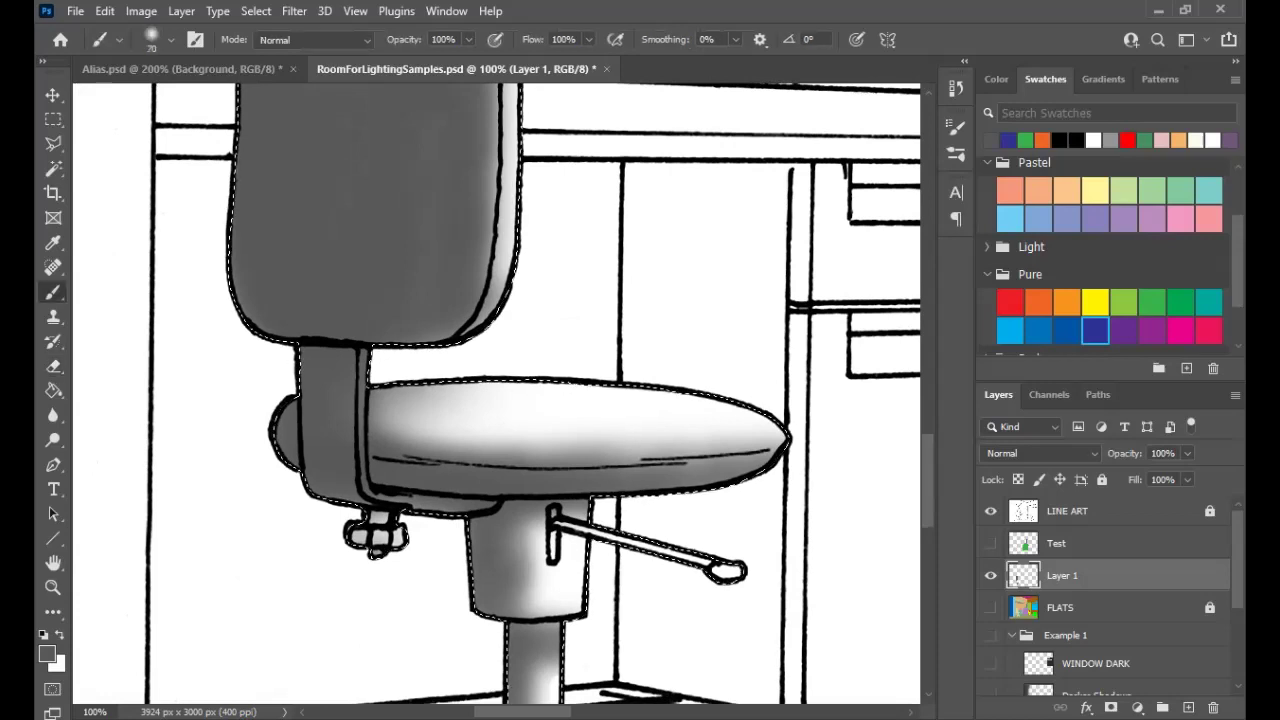
pyautogui.moveTo(480, 300); pyautogui.dragTo(498, 502)
pyautogui.press('z')
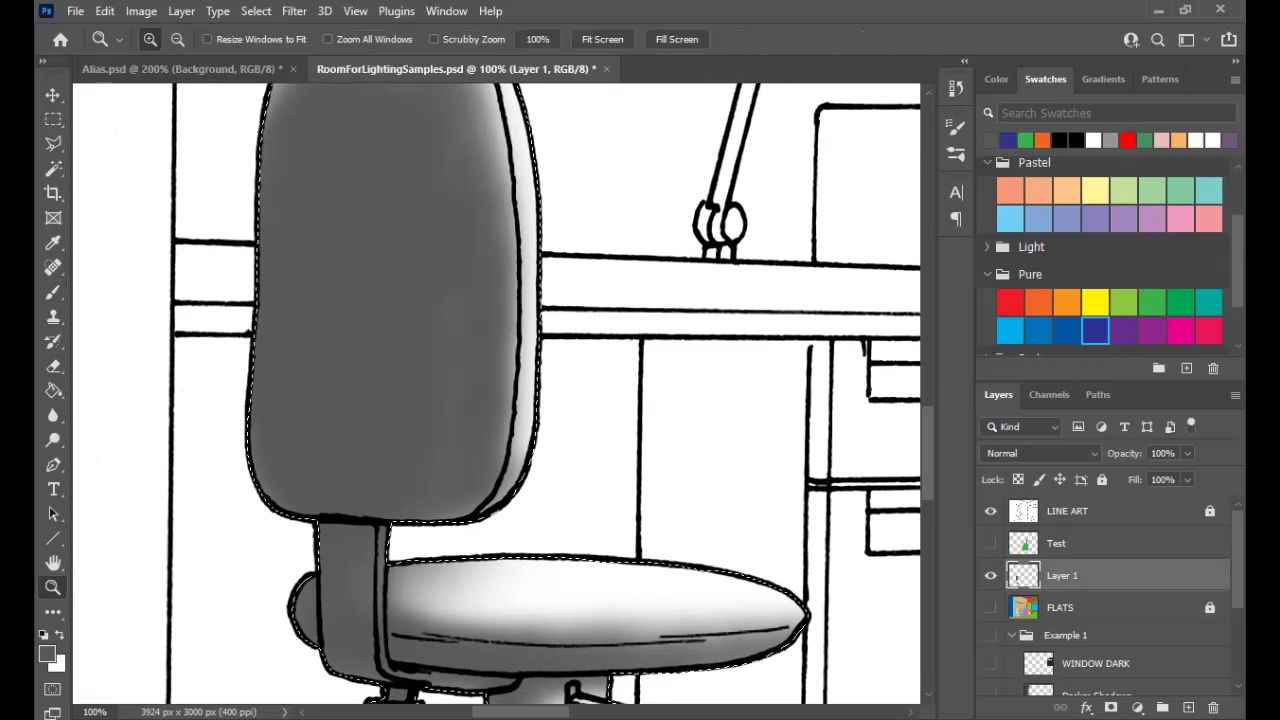
pyautogui.hotkey('ctrl', '-')
pyautogui.hotkey('ctrl', '-')
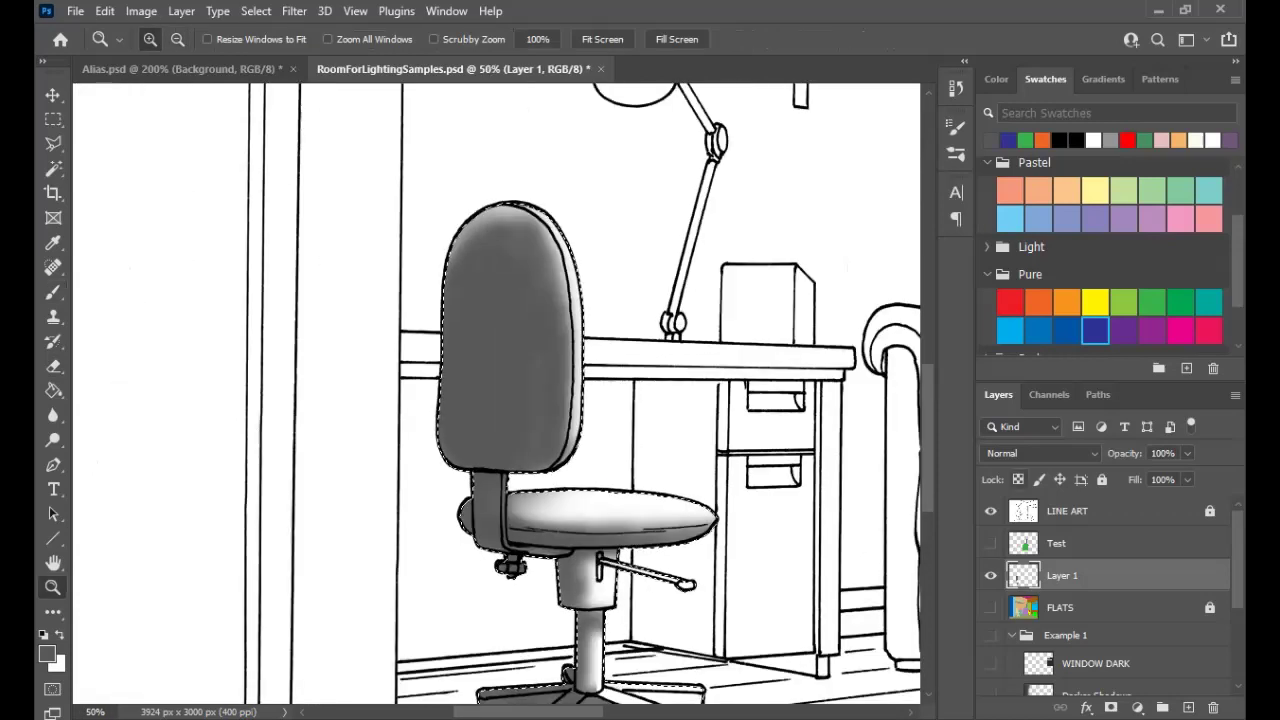
pyautogui.press('m')
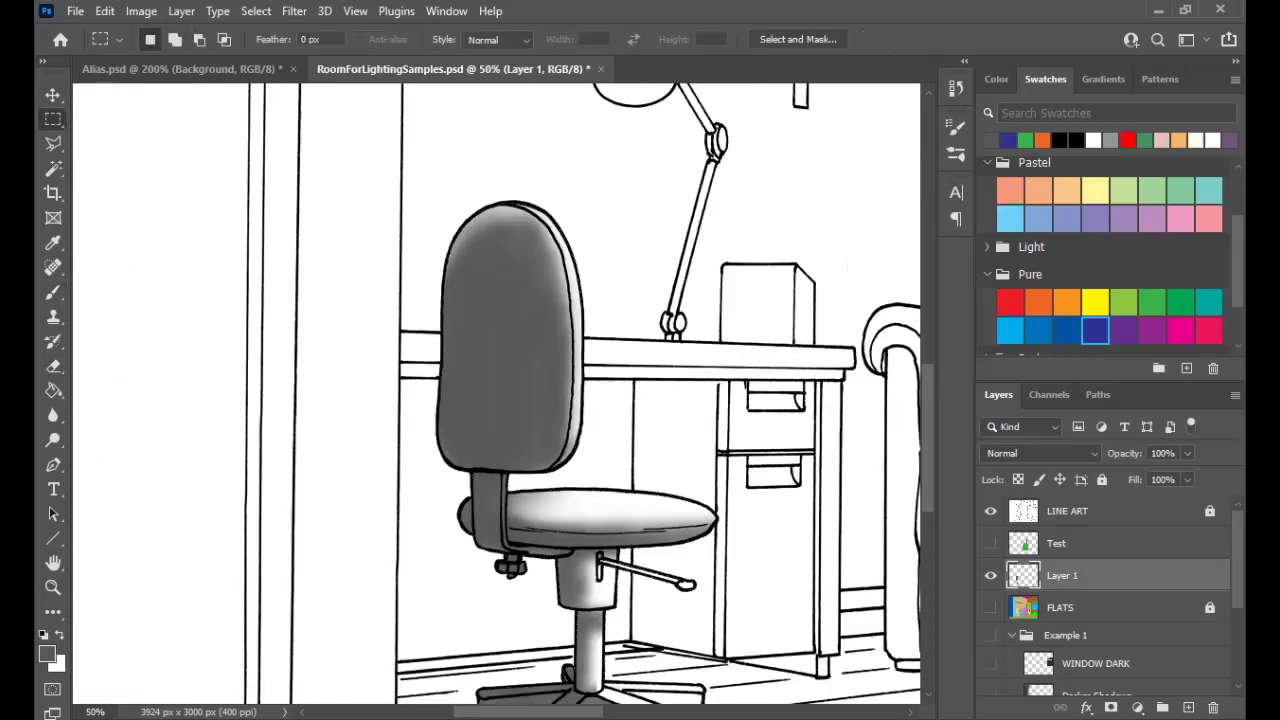
pyautogui.press('z')
pyautogui.hotkey('ctrl', '-')
pyautogui.hotkey('ctrl', '-')
pyautogui.hotkey('ctrl', '-')
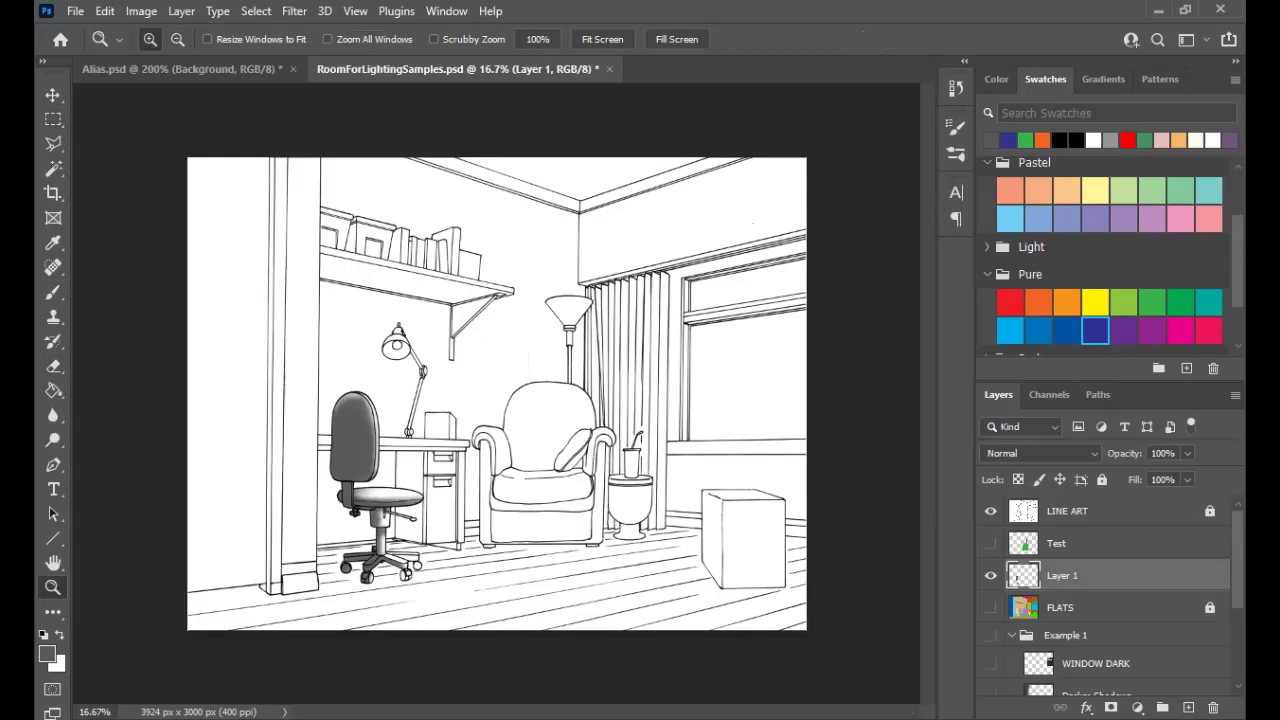
# Select the window wall with its curtains on the FLATS layer using the Magic Wand, and add a new layer above FLATS
pyautogui.click(1062, 608)
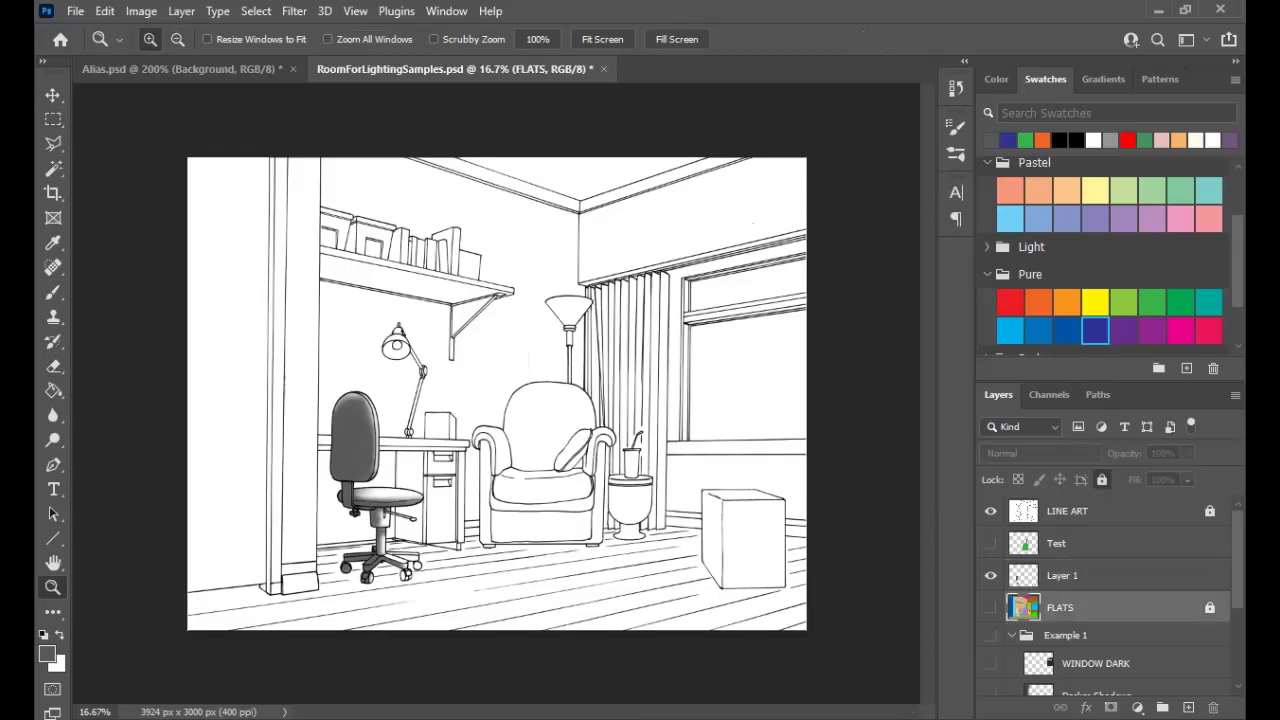
pyautogui.click(52, 168)
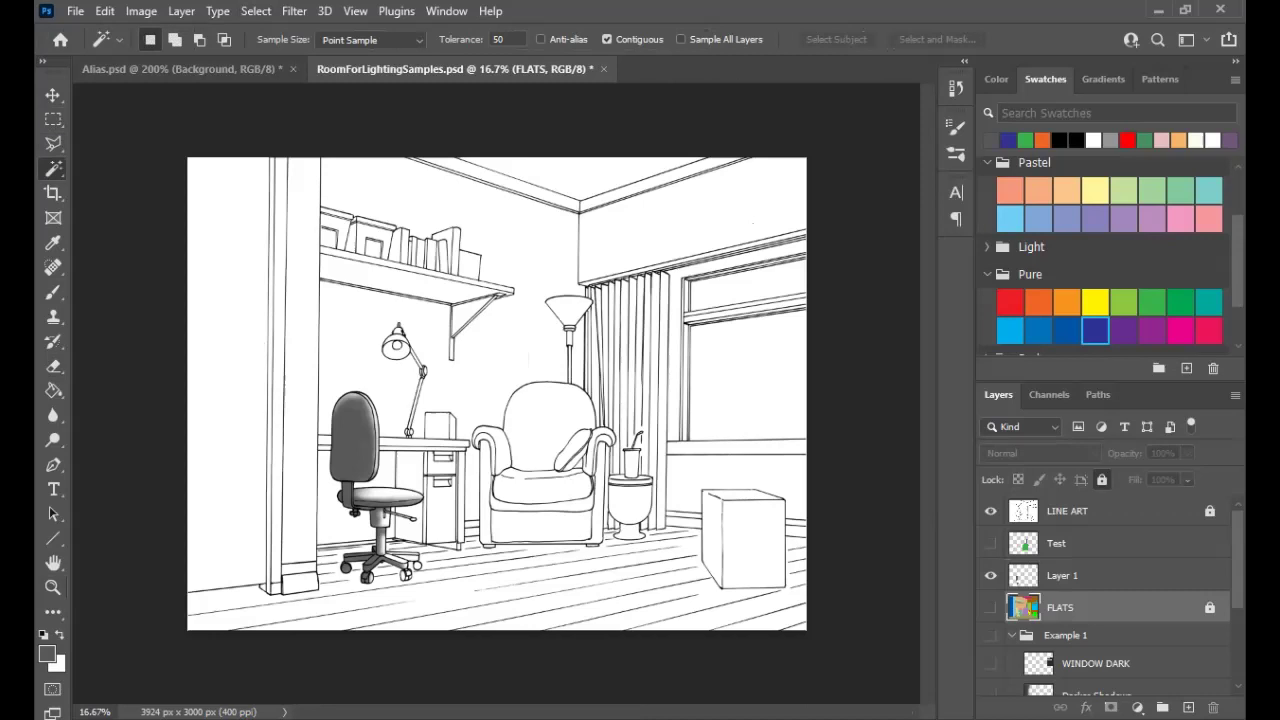
pyautogui.click(753, 222)
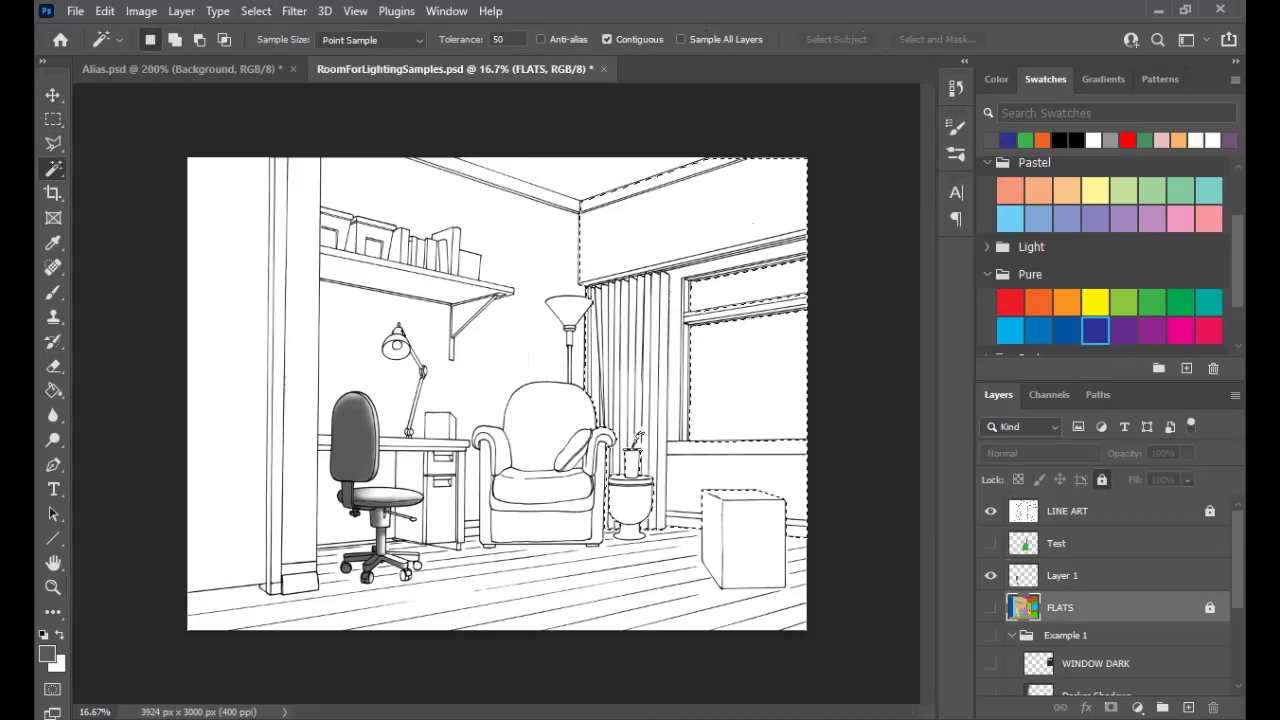
pyautogui.click(1187, 707)
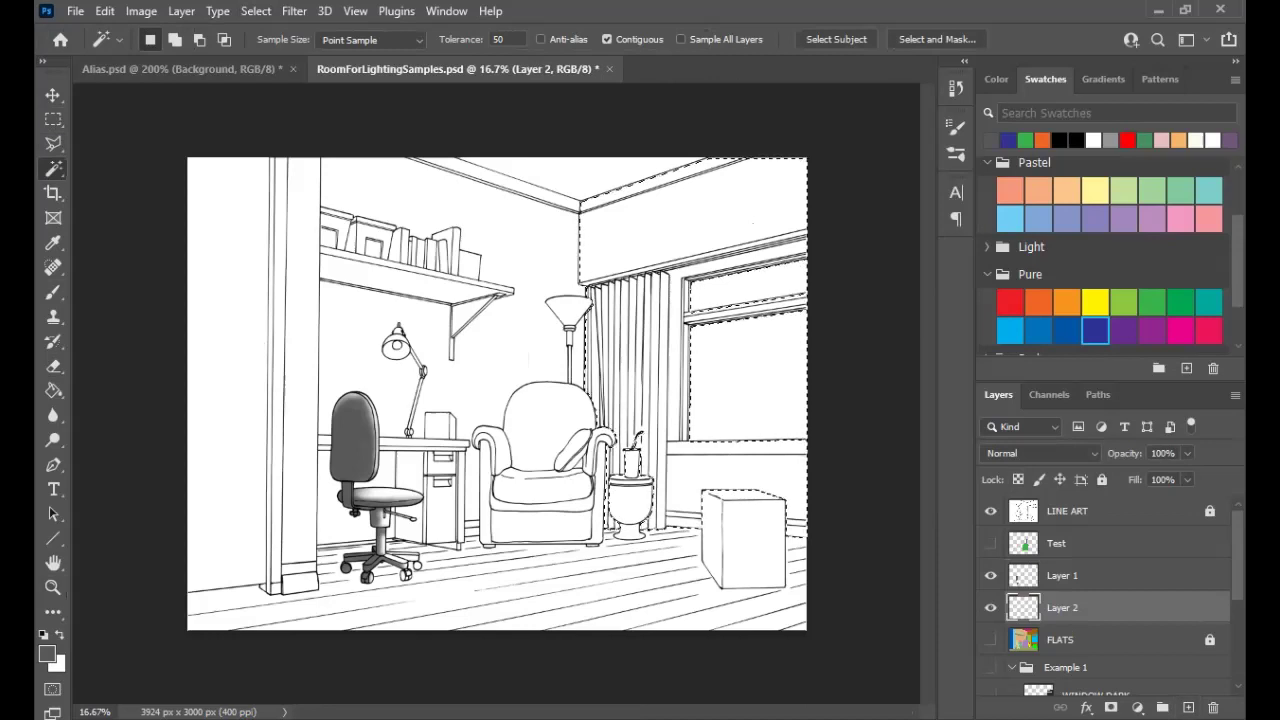
# Choose a lighter mid grey as the foreground colour for the Brush
pyautogui.press('z')
pyautogui.click(420, 464)
pyautogui.press('b')
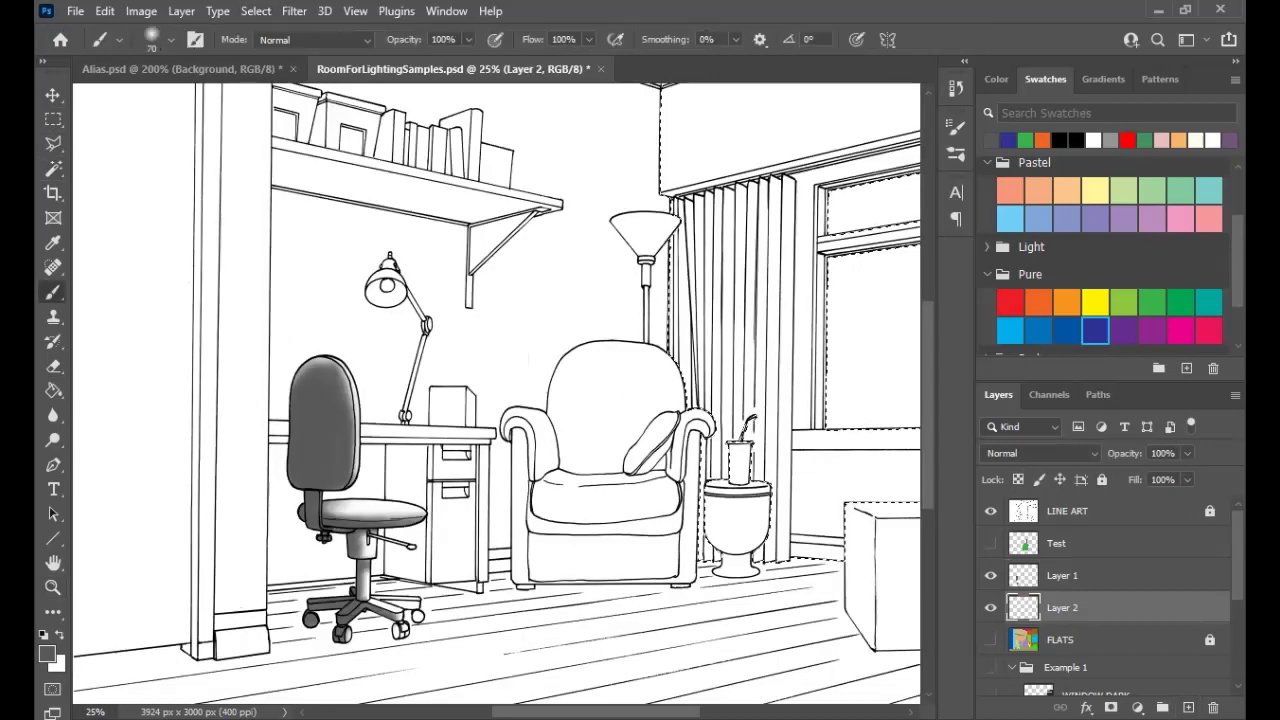
pyautogui.press('i')
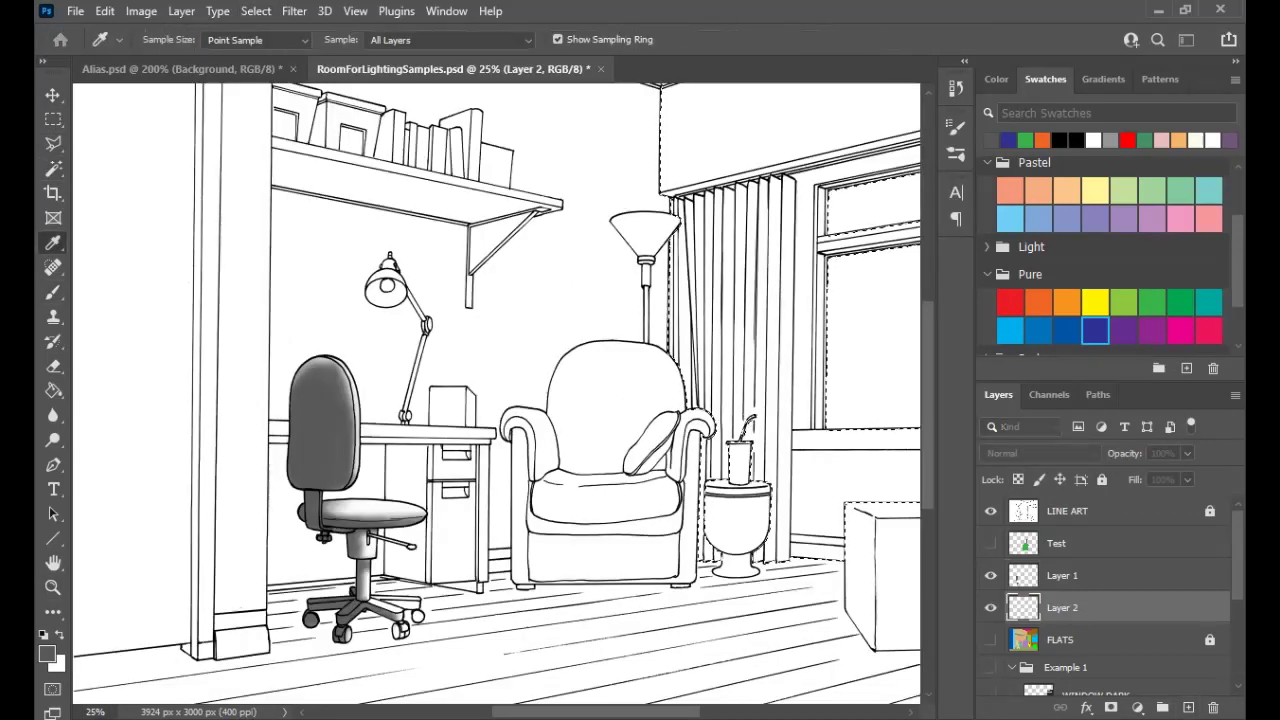
pyautogui.press('Return')
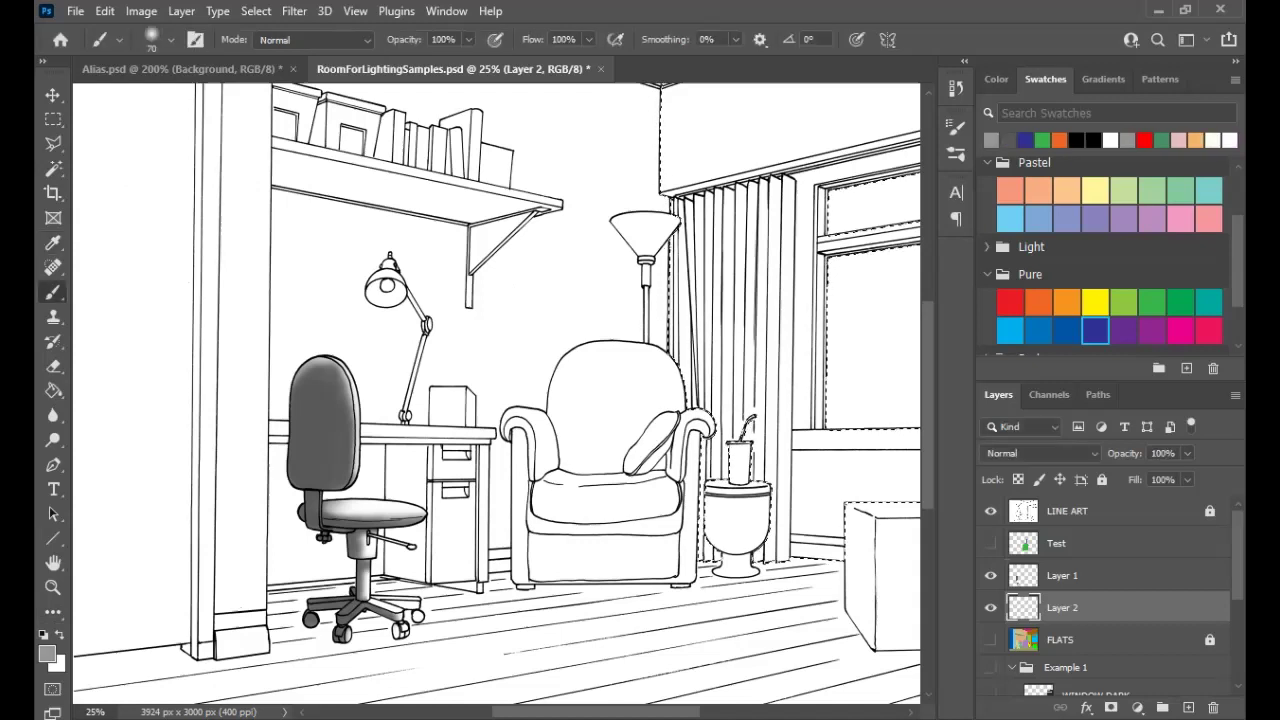
# Enlarge the soft Brush to 1400 px and cover the selected window wall, curtains and window frame in mid grey on Layer 2
pyautogui.moveTo(640, 360); pyautogui.dragTo(357, 473)
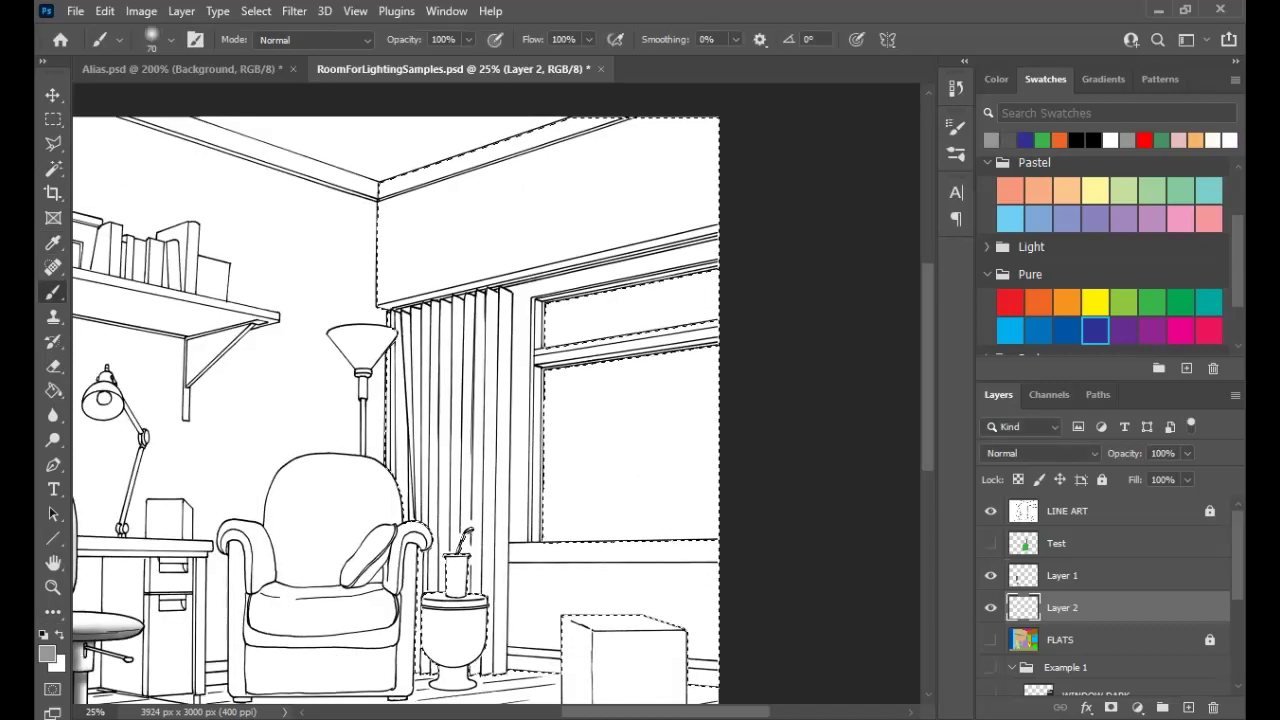
pyautogui.press(']')
pyautogui.press(']')
pyautogui.press(']')
pyautogui.press(']')
pyautogui.press(']')
pyautogui.press(']')
pyautogui.press(']')
pyautogui.press(']')
pyautogui.press(']')
pyautogui.press(']')
pyautogui.press(']')
pyautogui.press(']')
pyautogui.press(']')
pyautogui.press(']')
pyautogui.press(']')
pyautogui.press(']')
pyautogui.press(']')
pyautogui.press(']')
pyautogui.press(']')
pyautogui.press(']')
pyautogui.moveTo(415, 285); pyautogui.dragTo(396, 272)
pyautogui.moveTo(496, 275)
pyautogui.mouseDown()
pyautogui.moveTo(620, 195)
pyautogui.moveTo(480, 445)
pyautogui.moveTo(590, 495)
pyautogui.moveTo(570, 560)
pyautogui.moveTo(660, 600)
pyautogui.mouseUp()
pyautogui.moveTo(480, 578); pyautogui.dragTo(493, 459)
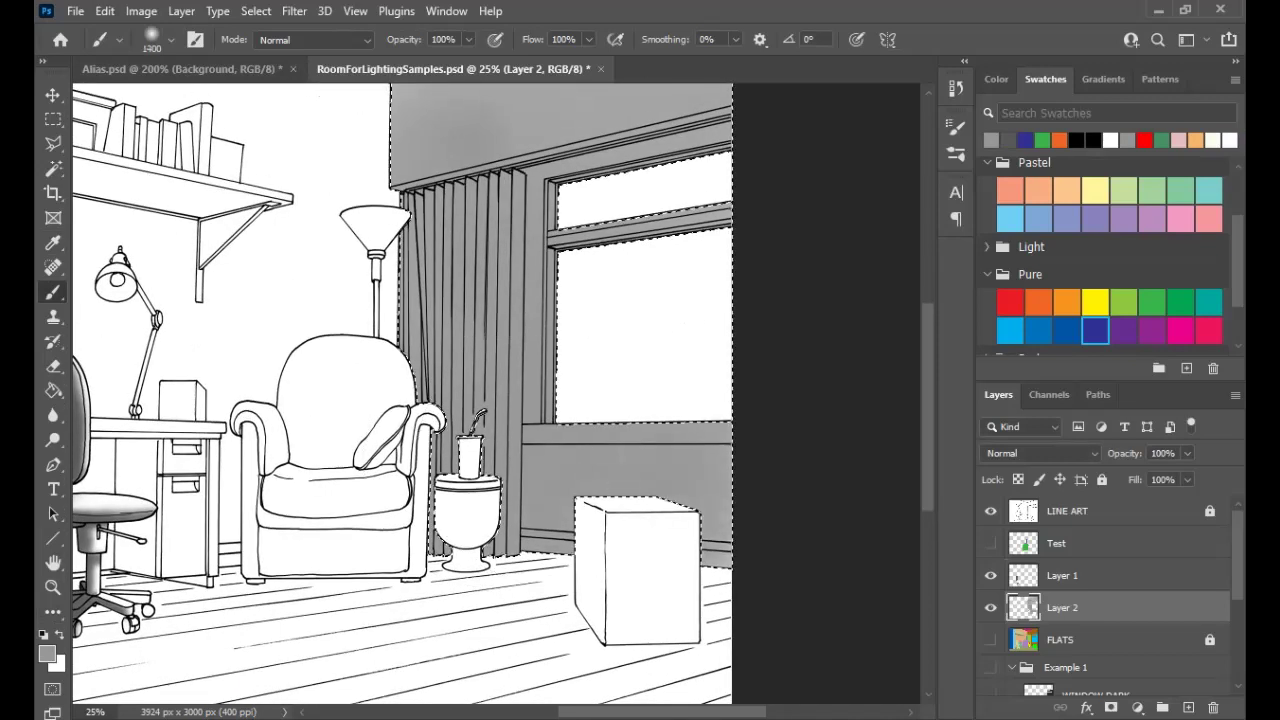
# Choose a dark grey foreground colour and softly darken the lower curtains and adjacent wall with a 900 px Brush
pyautogui.press('z')
pyautogui.click(454, 463)
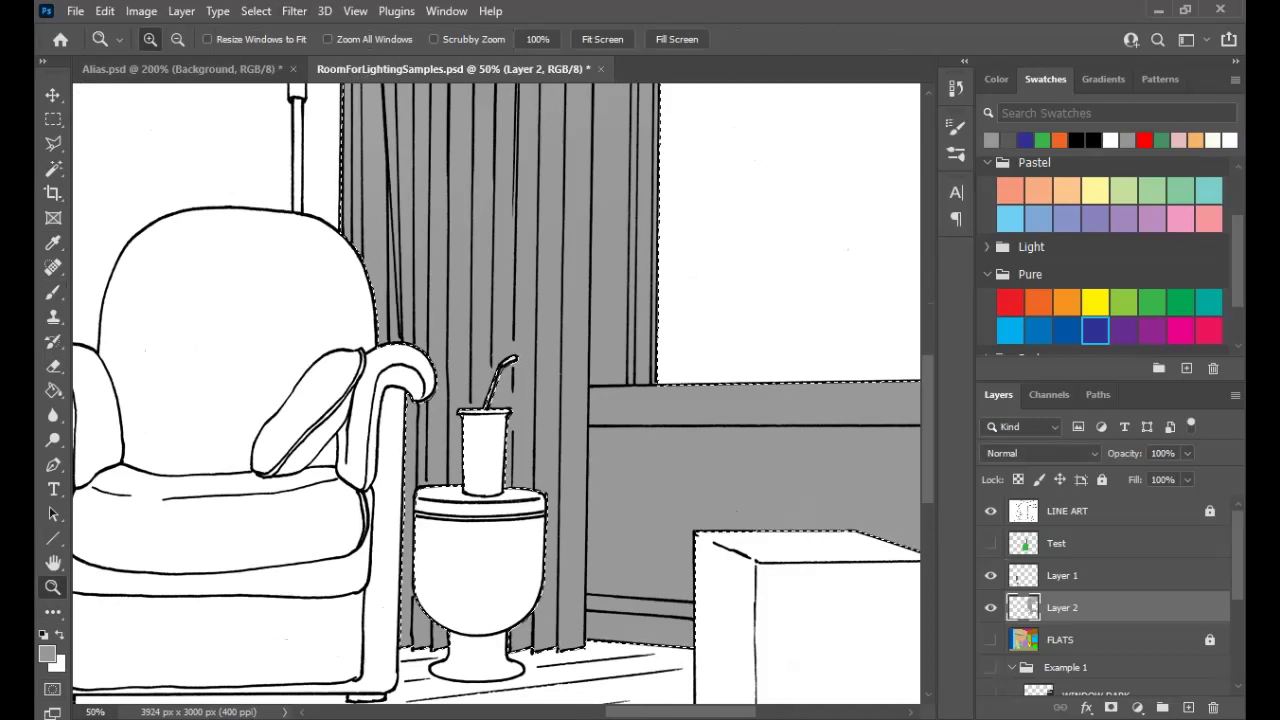
pyautogui.press('i')
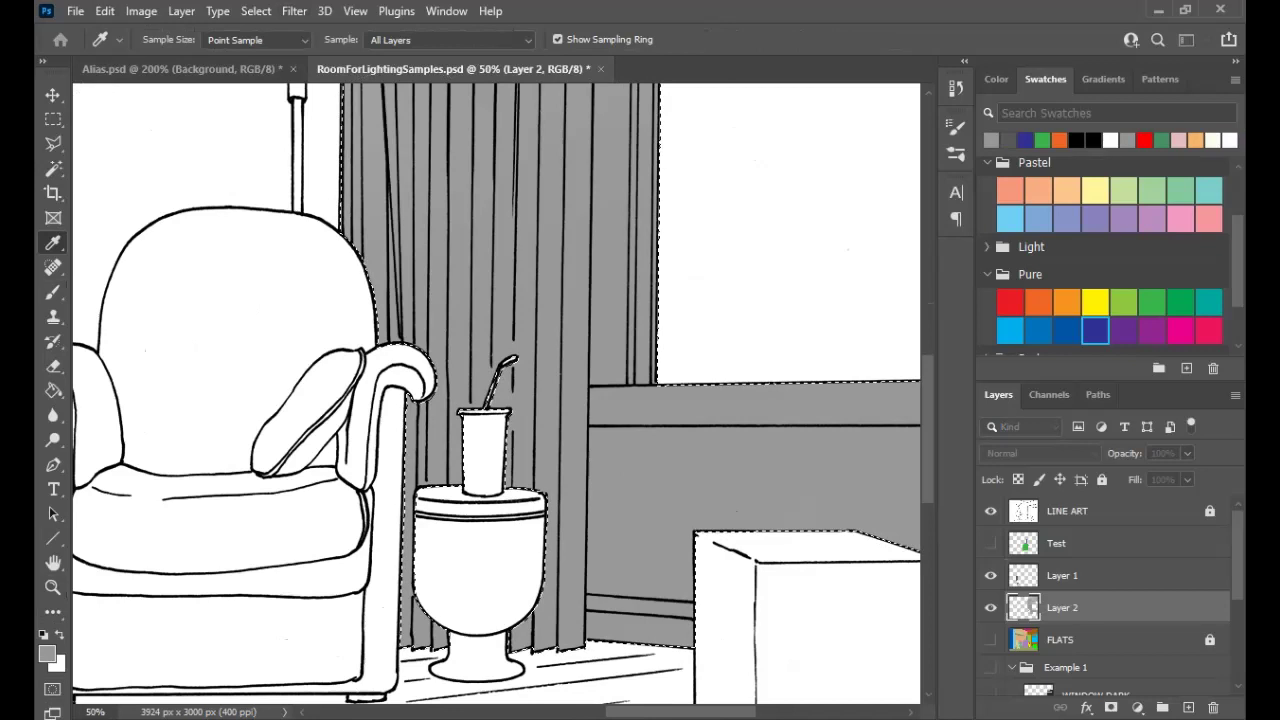
pyautogui.press('z')
pyautogui.press('b')
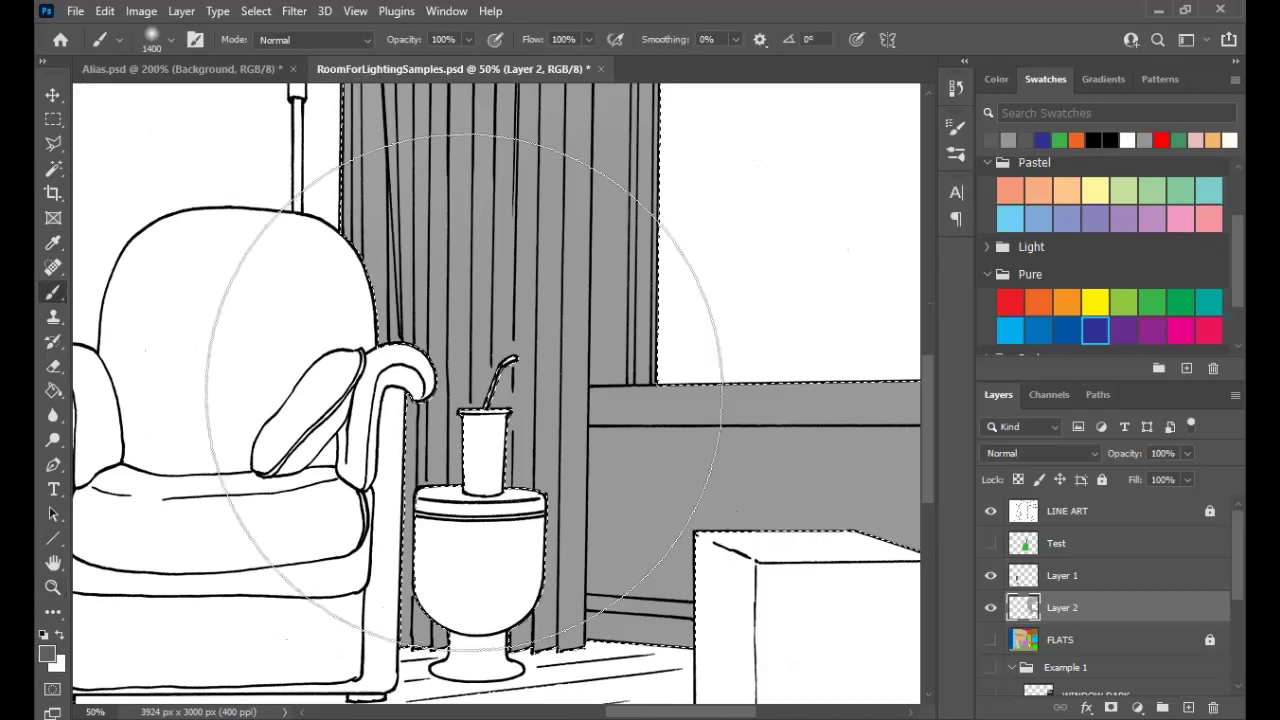
pyautogui.press('[')
pyautogui.press('[')
pyautogui.press('[')
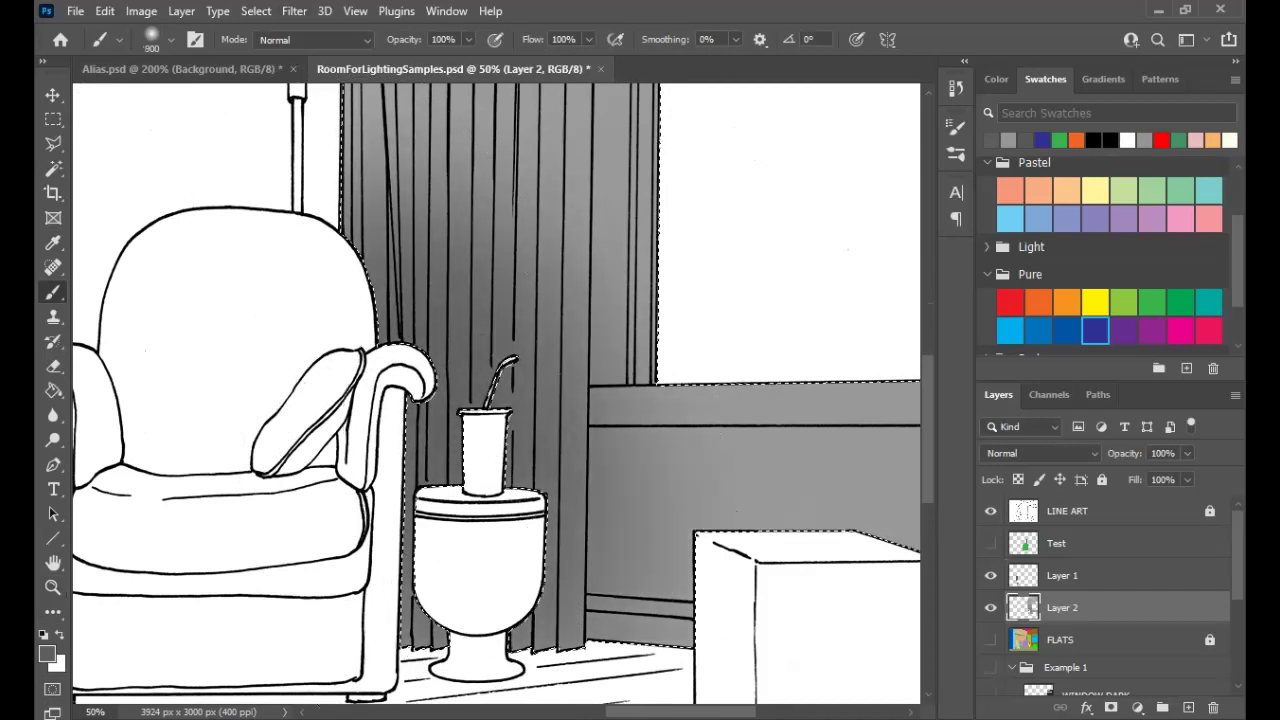
# Reduce the Brush to 45 px and paint dark grey shading along the lower and middle curtain folds
pyautogui.press('[')
pyautogui.press('[')
pyautogui.press('[')
pyautogui.press('[')
pyautogui.press('[')
pyautogui.press('[')
pyautogui.press('[')
pyautogui.press('[')
pyautogui.press('[')
pyautogui.press('[')
pyautogui.press('[')
pyautogui.press('[')
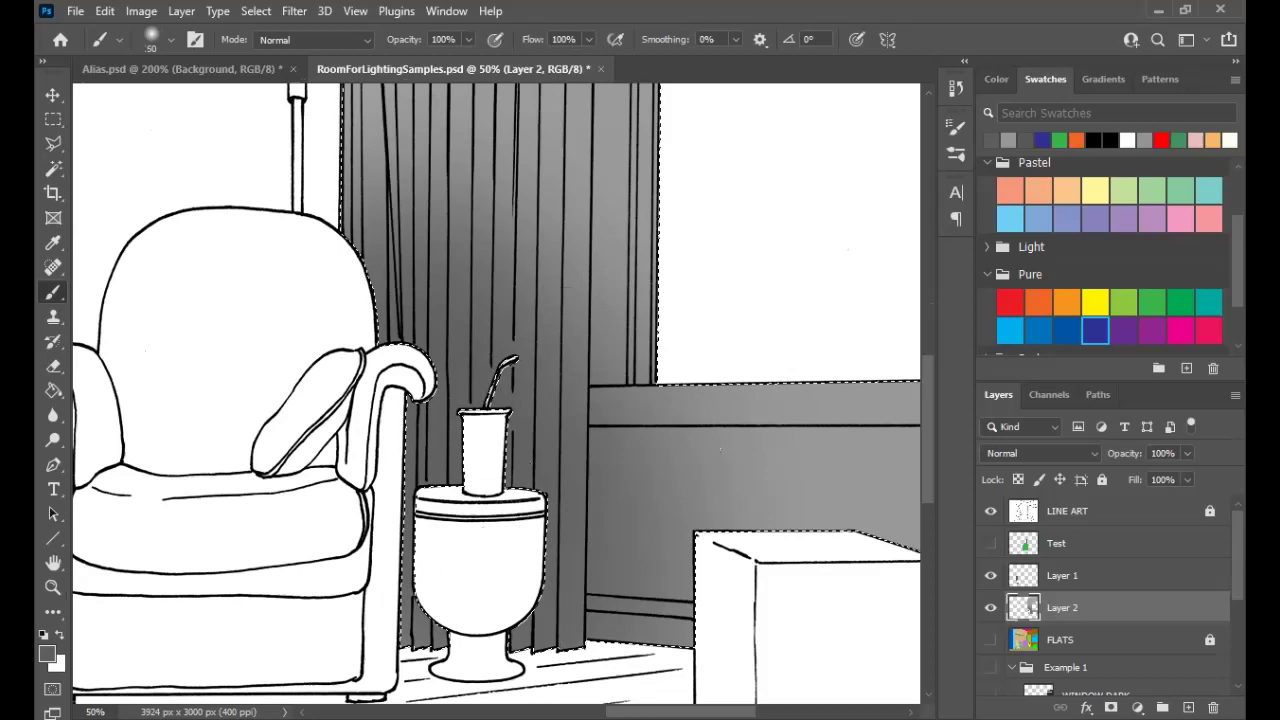
pyautogui.moveTo(560, 280); pyautogui.dragTo(608, 510)
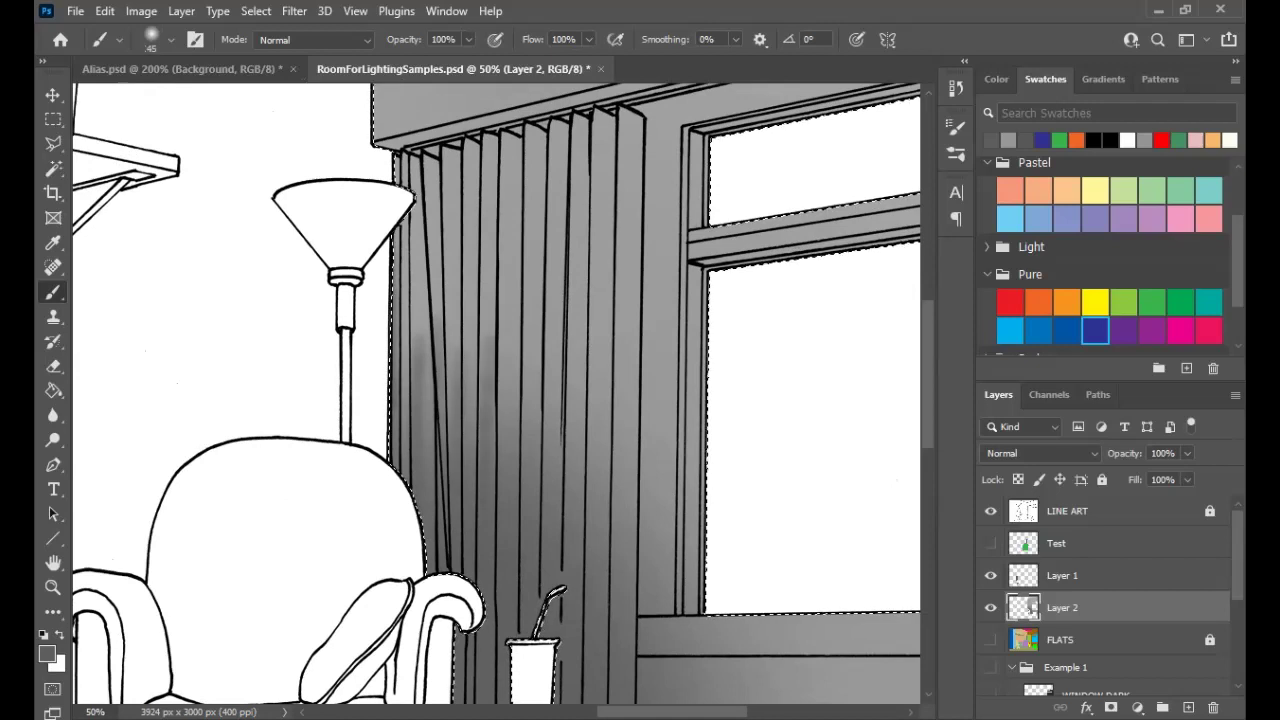
pyautogui.moveTo(601, 332)
pyautogui.mouseDown()
pyautogui.moveTo(602, 538)
pyautogui.moveTo(624, 585)
pyautogui.mouseUp()
pyautogui.moveTo(600, 380); pyautogui.dragTo(658, 550)
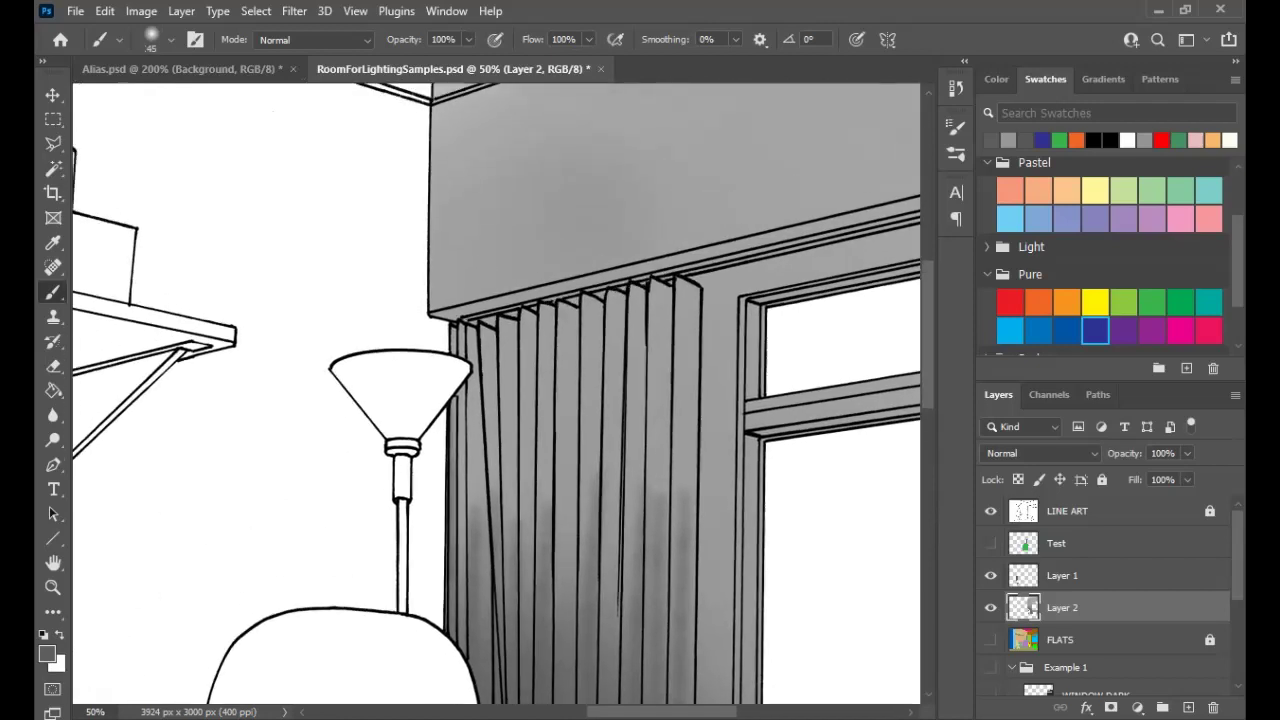
# Paint a soft dark grey shadow down the wall between the curtains' outer edge and the window frame
pyautogui.scroll(2, 497, 393)
pyautogui.hscroll(-1, 497, 393)
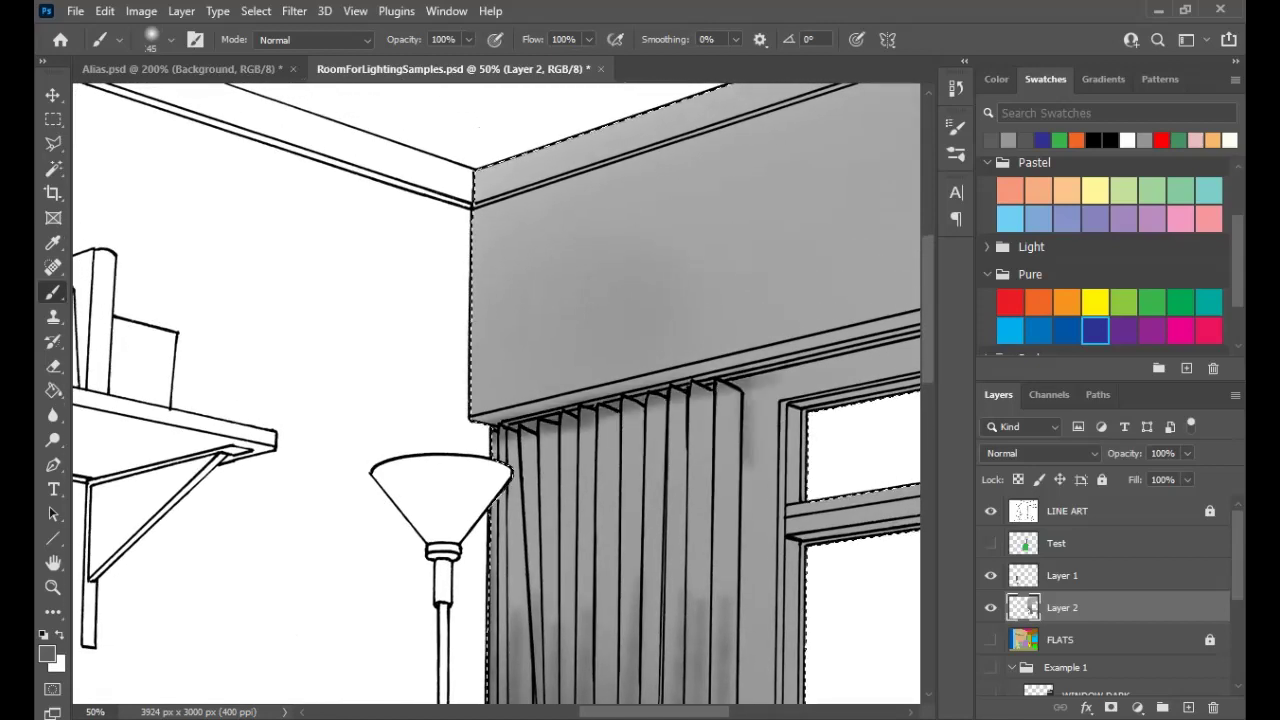
pyautogui.scroll(-3, 497, 393)
pyautogui.hscroll(1, 497, 393)
pyautogui.moveTo(670, 372); pyautogui.dragTo(668, 630)
pyautogui.moveTo(667, 490)
pyautogui.mouseDown()
pyautogui.moveTo(666, 628)
pyautogui.moveTo(669, 194)
pyautogui.moveTo(673, 502)
pyautogui.moveTo(659, 317)
pyautogui.mouseUp()
pyautogui.moveTo(646, 368); pyautogui.dragTo(648, 540)
pyautogui.moveTo(660, 400); pyautogui.dragTo(656, 542)
pyautogui.moveTo(658, 496); pyautogui.dragTo(664, 272)
# Paint a dark grey shadow along the moulding just above the curtain tops
pyautogui.scroll(8, 497, 393)
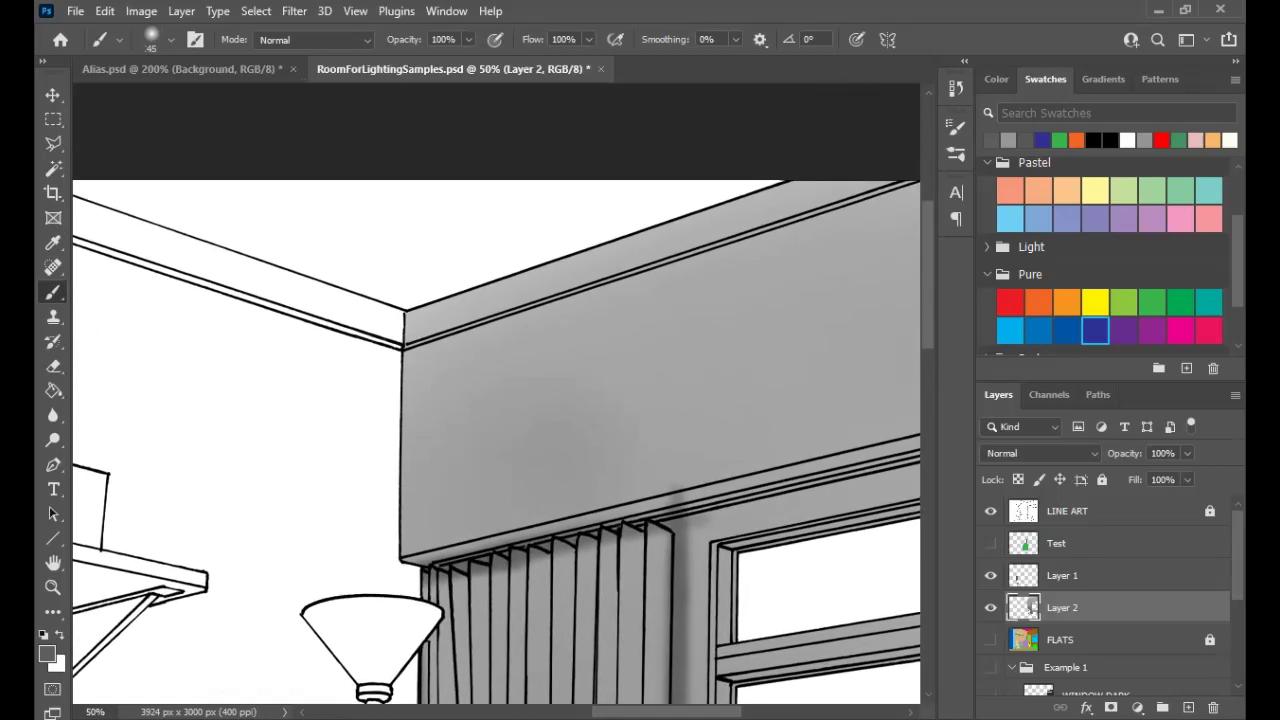
pyautogui.moveTo(684, 511); pyautogui.dragTo(534, 544)
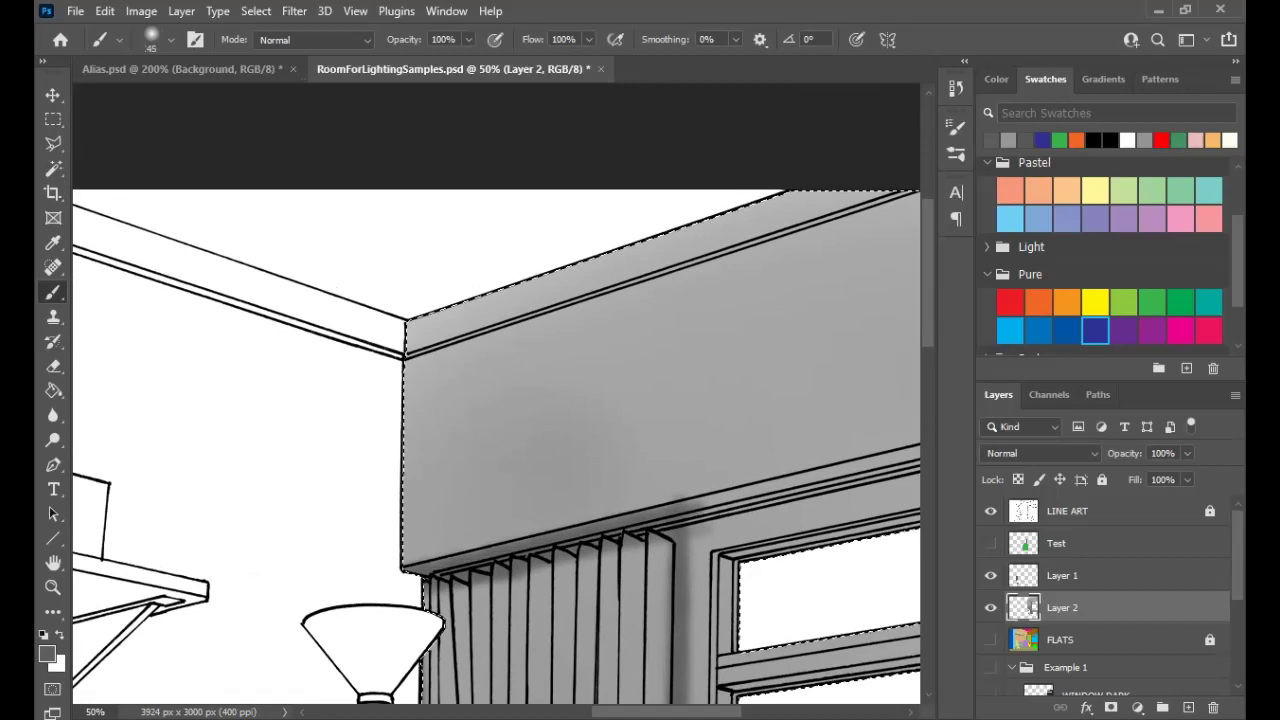
pyautogui.moveTo(540, 560)
pyautogui.mouseDown()
pyautogui.moveTo(415, 221)
pyautogui.moveTo(398, 322)
pyautogui.mouseUp()
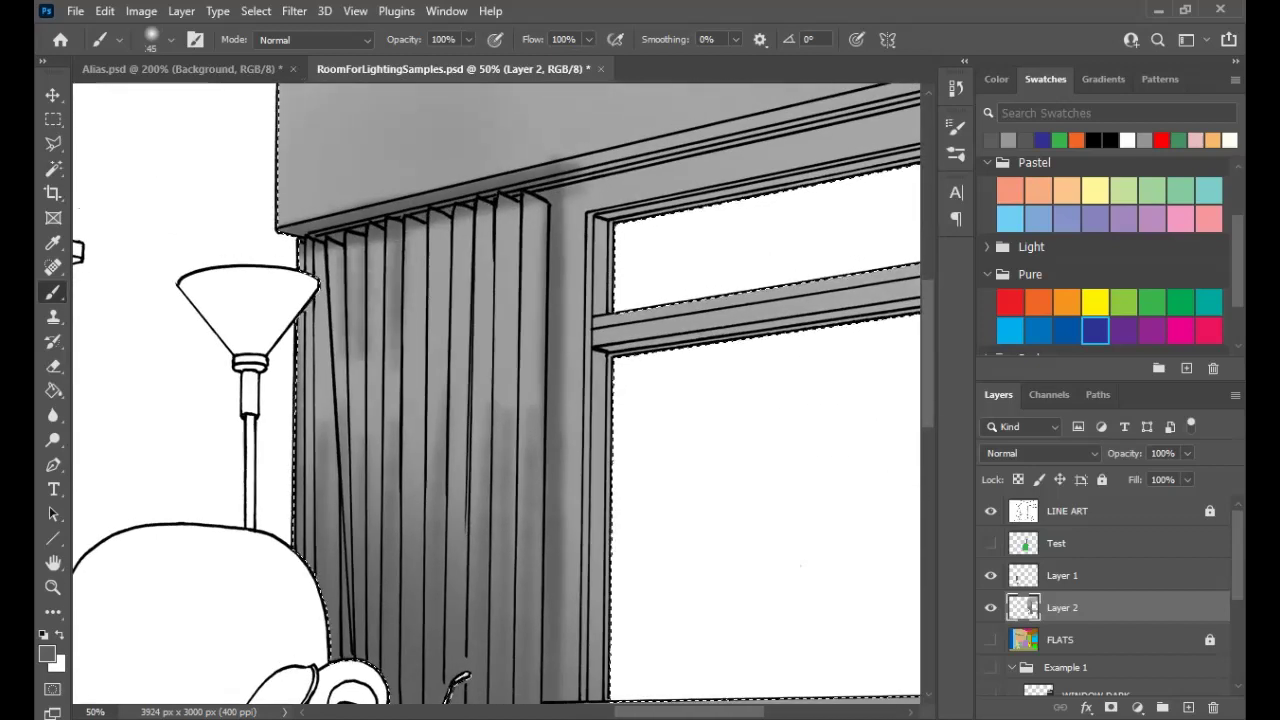
# Shade the upper curtain folds with vertical dark grey strokes below the moulding
pyautogui.moveTo(435, 228); pyautogui.dragTo(435, 360)
pyautogui.moveTo(453, 220); pyautogui.dragTo(451, 394)
pyautogui.moveTo(473, 224)
pyautogui.mouseDown()
pyautogui.moveTo(476, 380)
pyautogui.moveTo(488, 362)
pyautogui.mouseUp()
pyautogui.moveTo(508, 212); pyautogui.dragTo(504, 362)
pyautogui.moveTo(531, 208); pyautogui.dragTo(529, 352)
pyautogui.press('z')
pyautogui.keyDown('alt'); pyautogui.click(646, 381); pyautogui.keyUp('alt')
pyautogui.keyDown('alt'); pyautogui.click(648, 368); pyautogui.keyUp('alt')
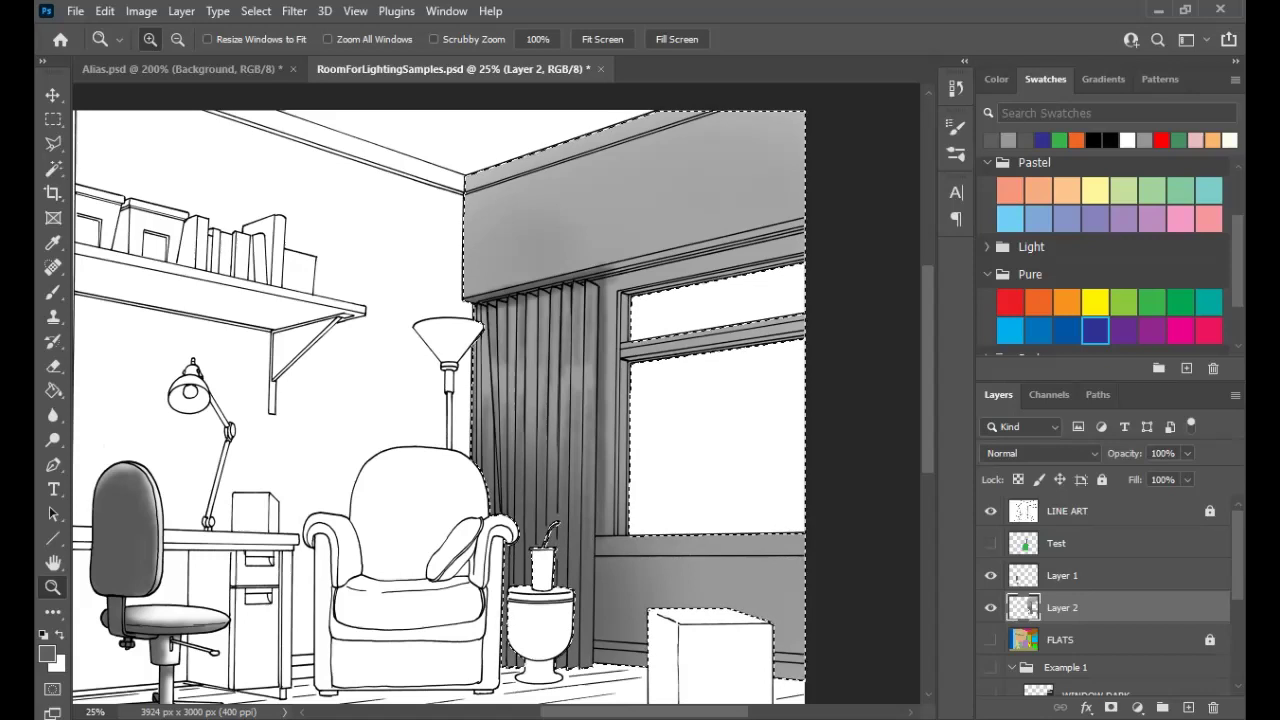
# Select only the curtains on the FLATS layer with the Magic Wand and make Layer 2 active
pyautogui.press('w')
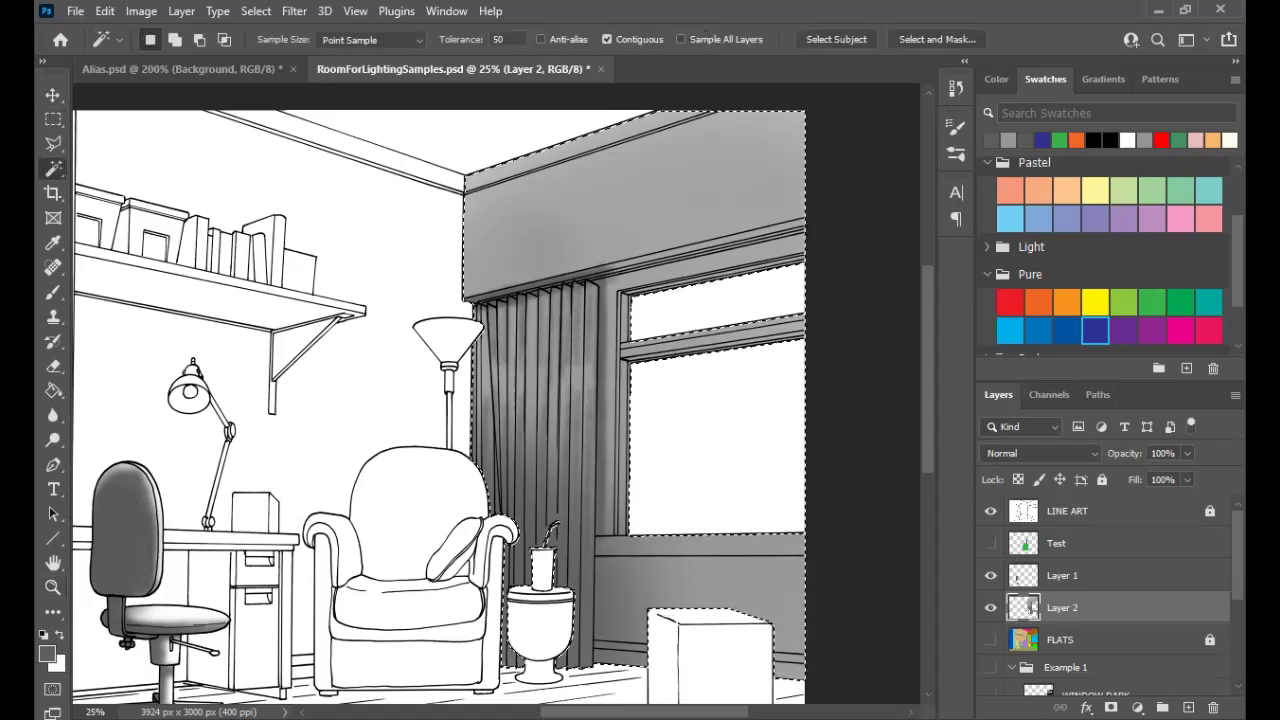
pyautogui.click(1060, 640)
pyautogui.hotkey('ctrl', 'd')
pyautogui.click(560, 400)
pyautogui.click(1062, 608)
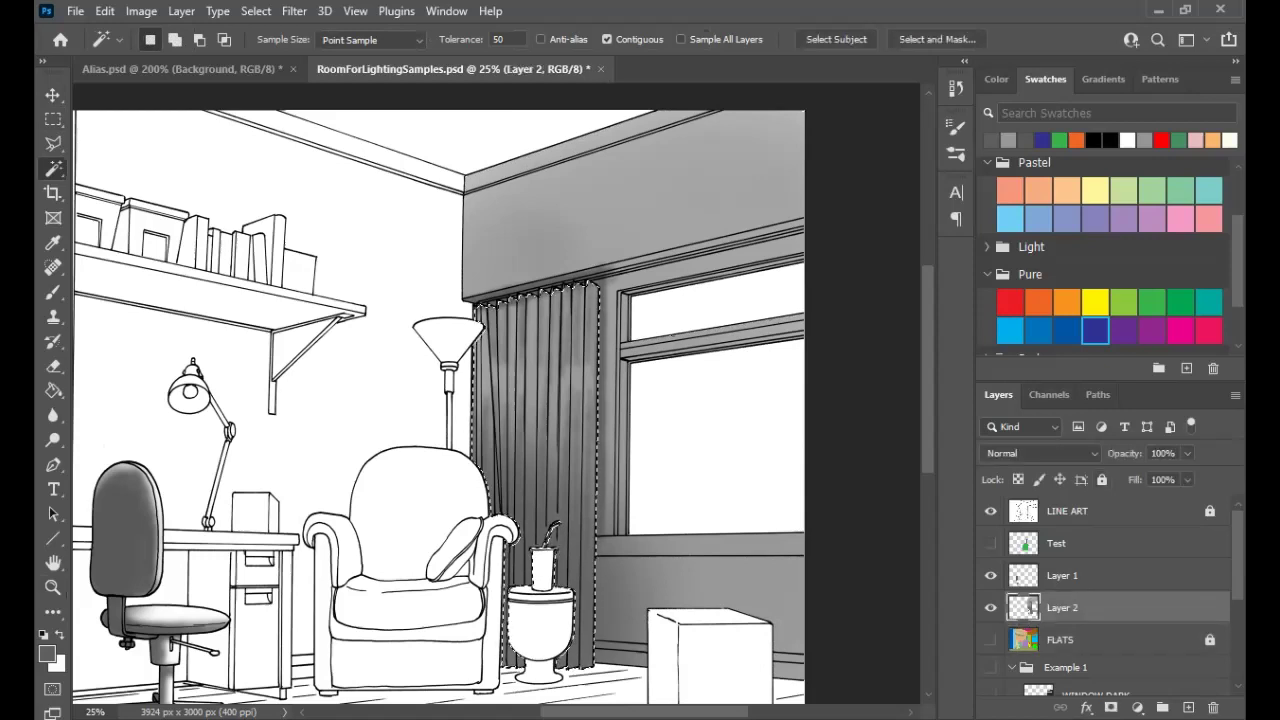
# Apply a Brightness/Contrast adjustment to the selected curtains with brightness -6 and contrast -10
pyautogui.hotkey('alt', 'i')
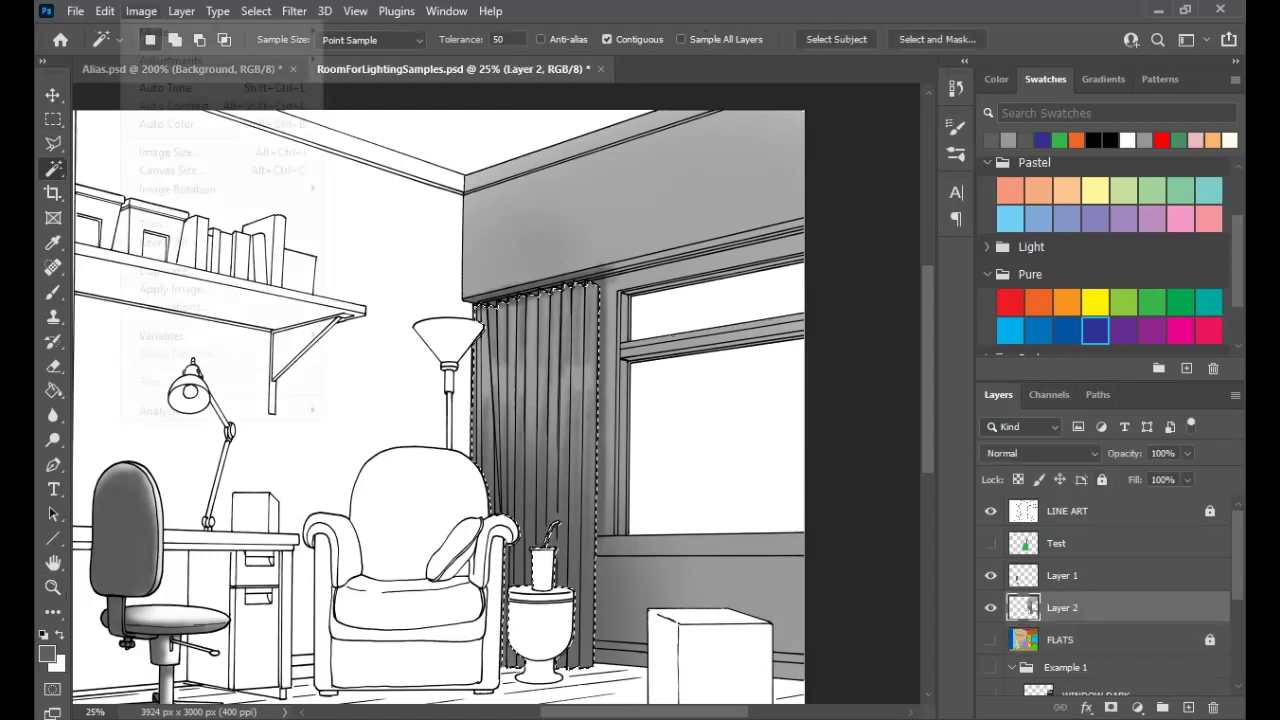
pyautogui.moveTo(172, 60)
pyautogui.click(391, 60)
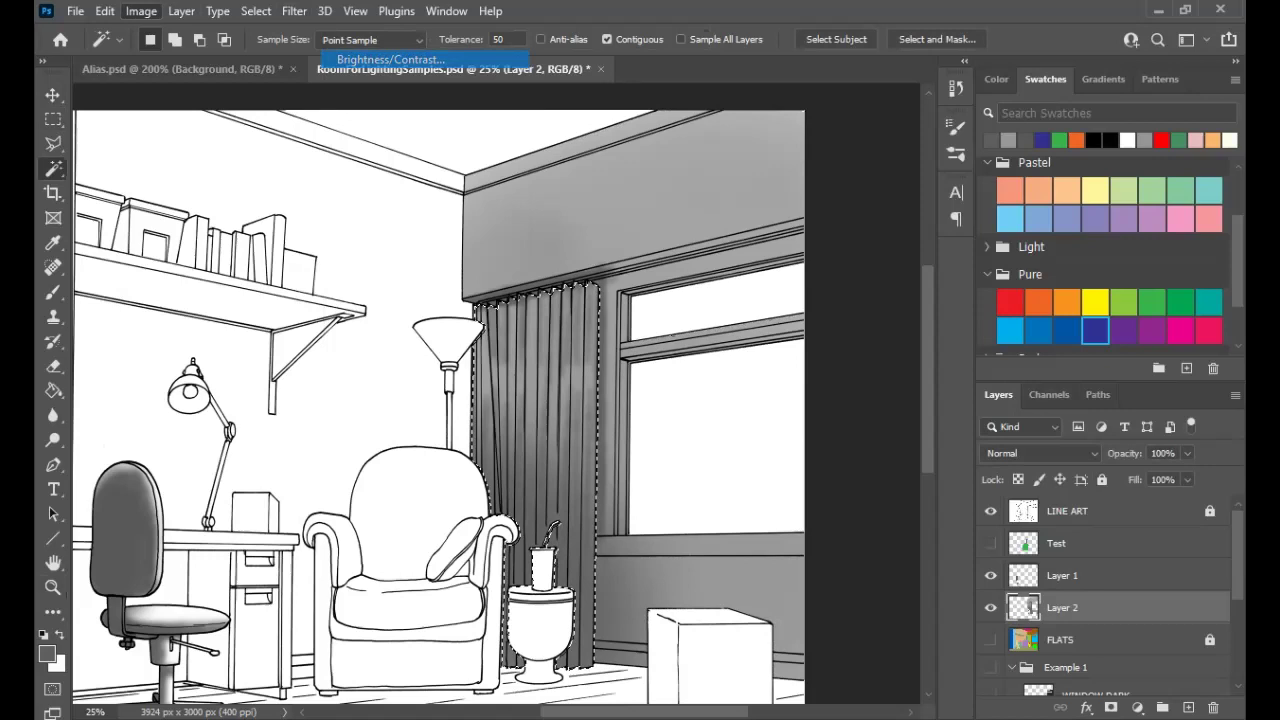
pyautogui.moveTo(620, 162); pyautogui.dragTo(845, 159)
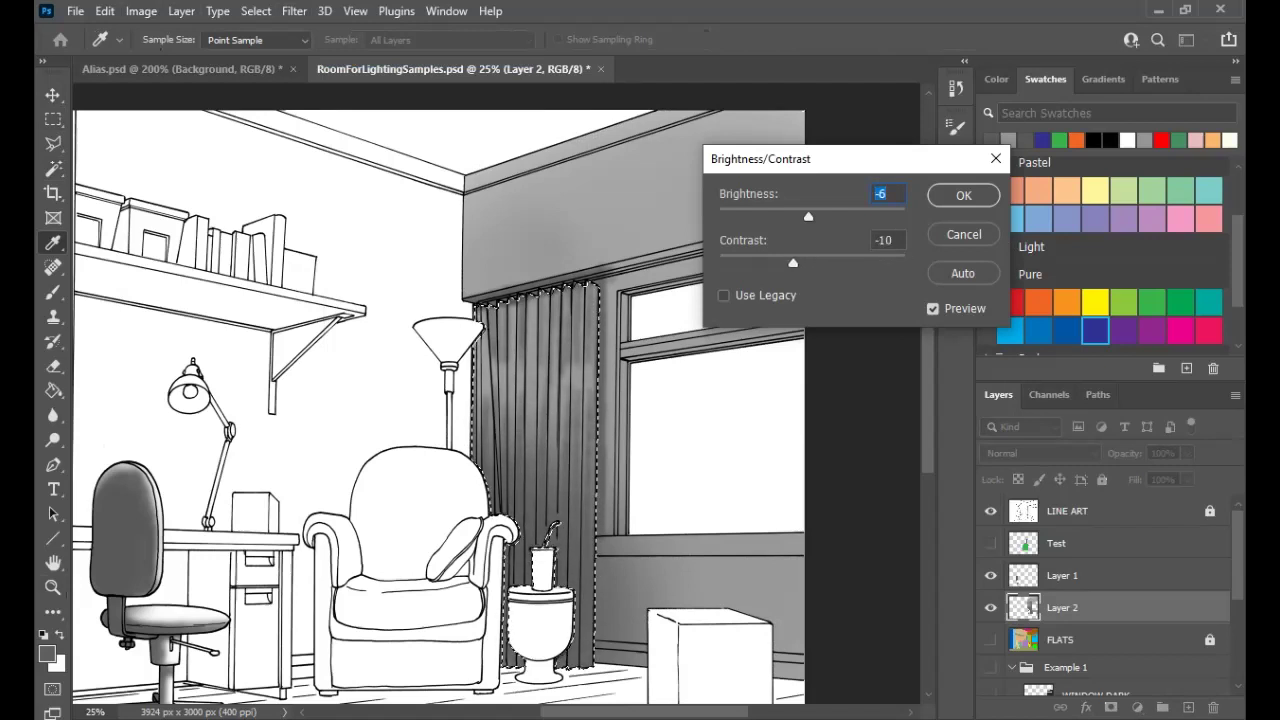
pyautogui.press('Return')
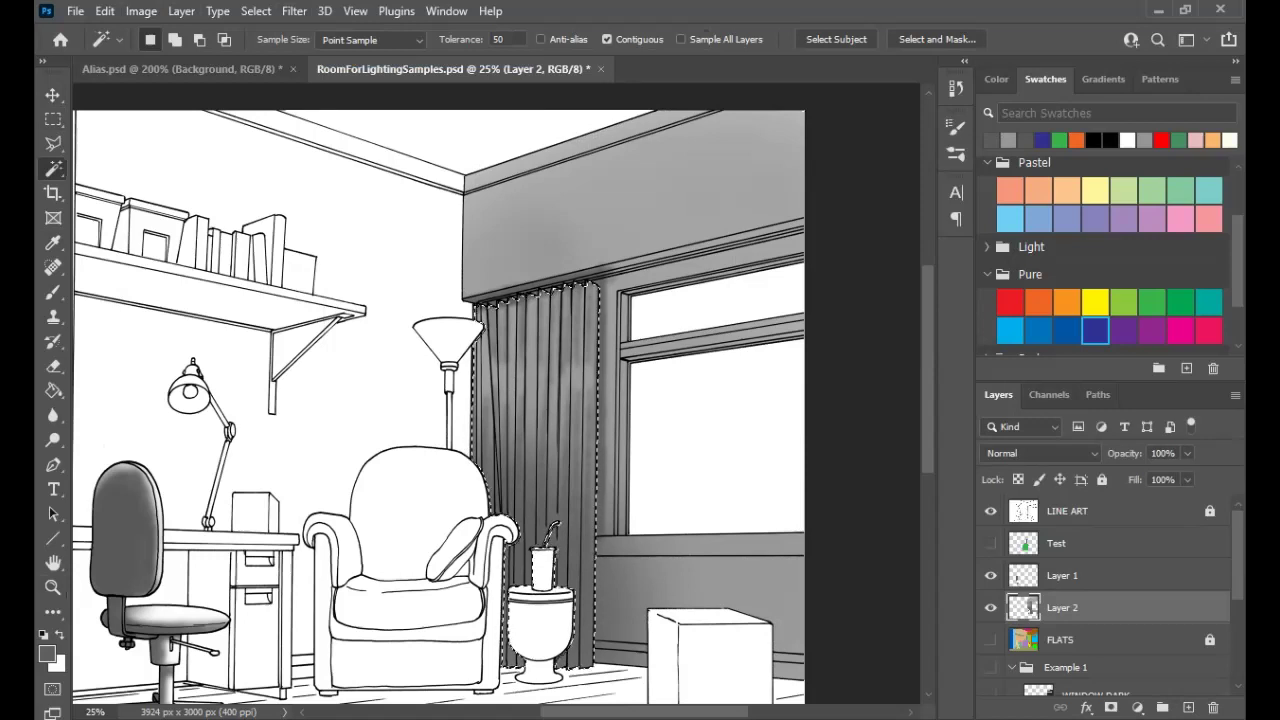
# Clear the curtain selection and select the office chair on the FLATS layer with the Magic Wand
pyautogui.press('m')
pyautogui.hotkey('ctrl', 'd')
pyautogui.moveTo(480, 400); pyautogui.dragTo(661, 294)
pyautogui.press('w')
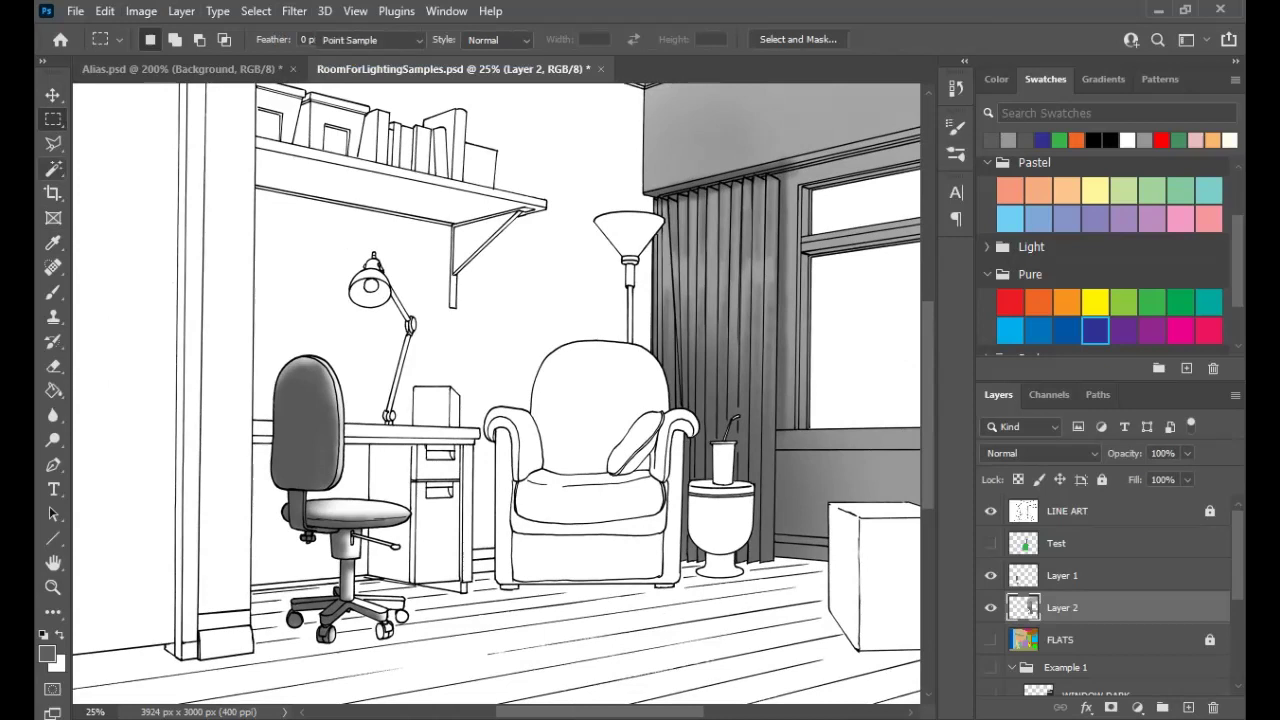
pyautogui.click(1062, 640)
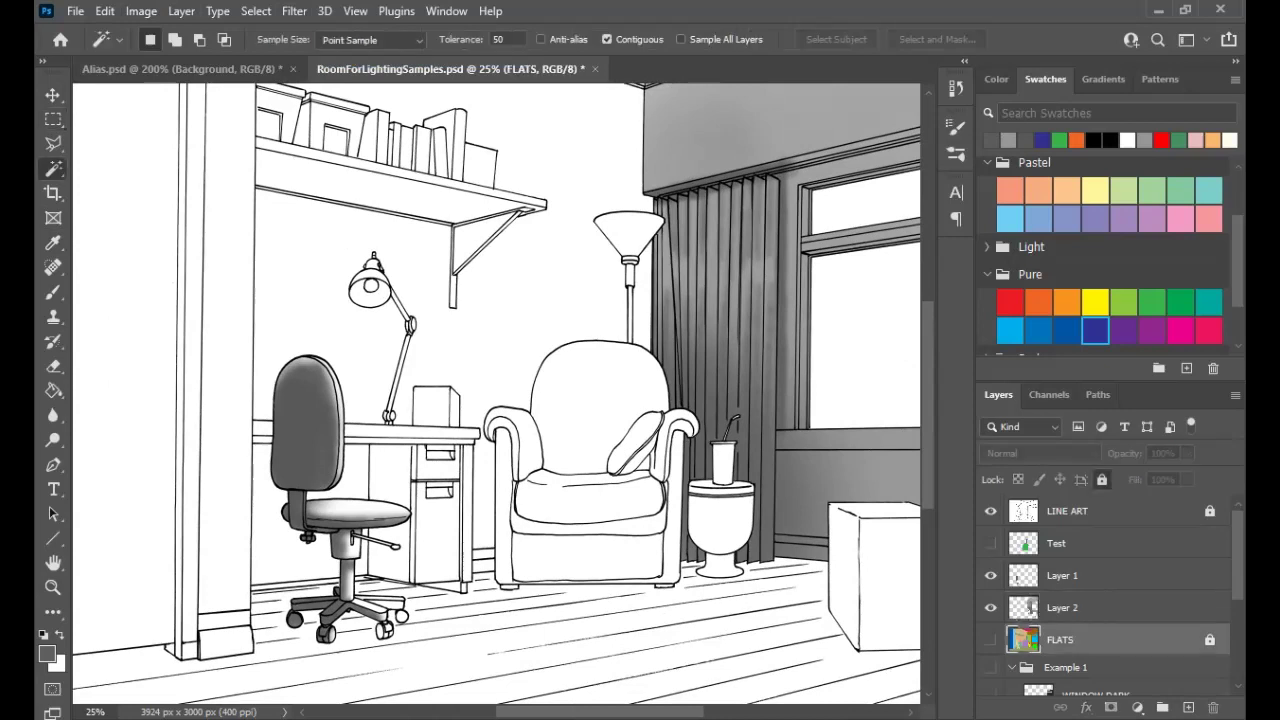
pyautogui.click(398, 615)
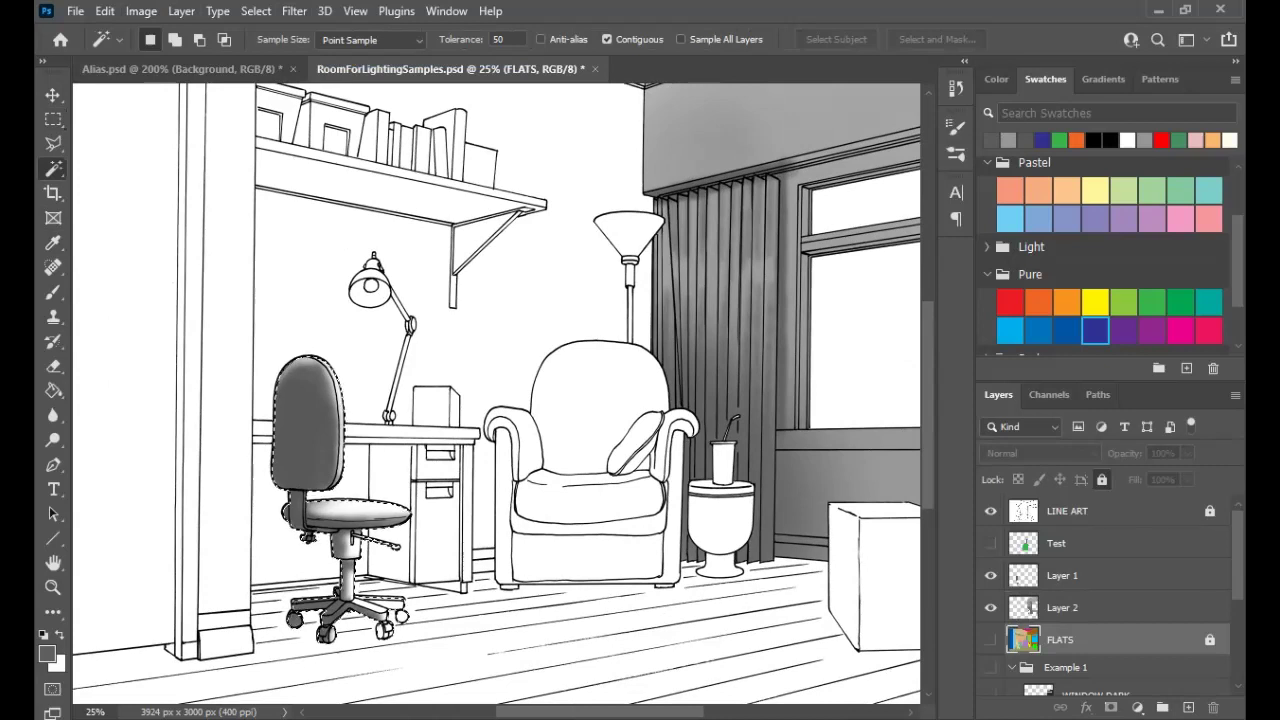
# Try a Brightness/Contrast adjustment with brightness 54 on the selected office chair on Layer 1
pyautogui.click(1062, 576)
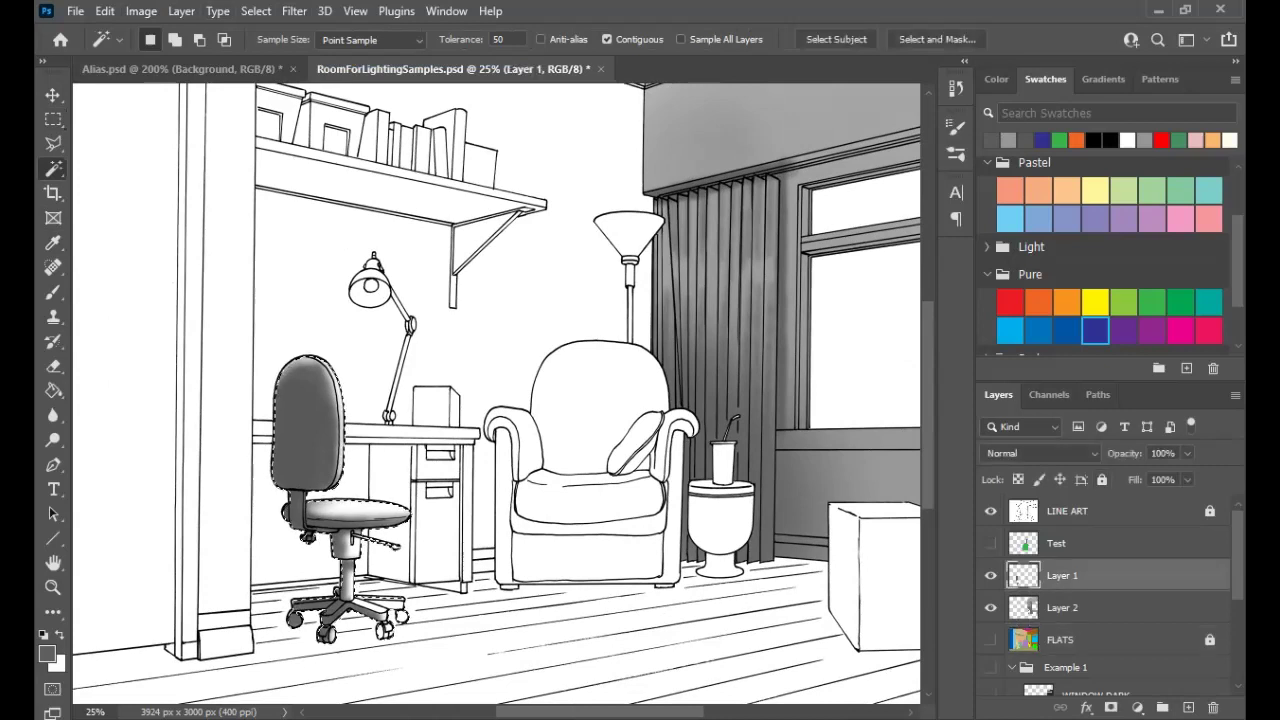
pyautogui.click(141, 11)
pyautogui.moveTo(174, 60)
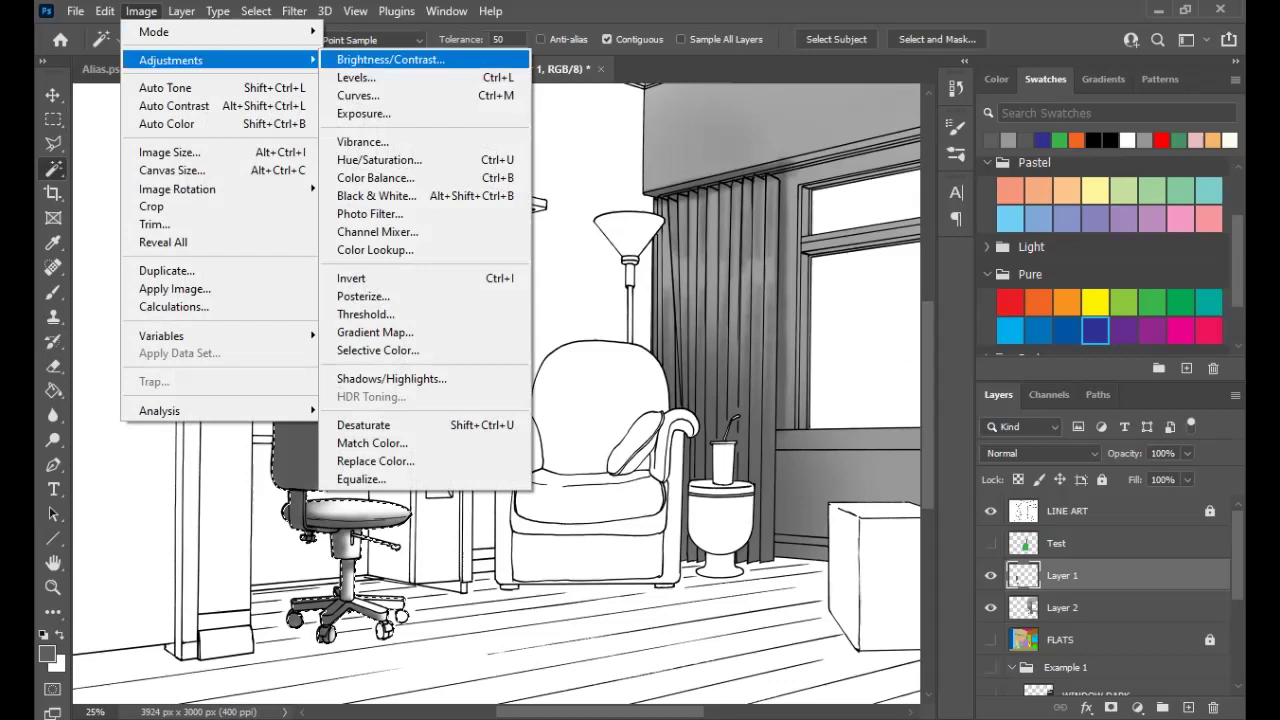
pyautogui.click(390, 60)
pyautogui.moveTo(812, 217); pyautogui.dragTo(845, 217)
pyautogui.click(963, 234)
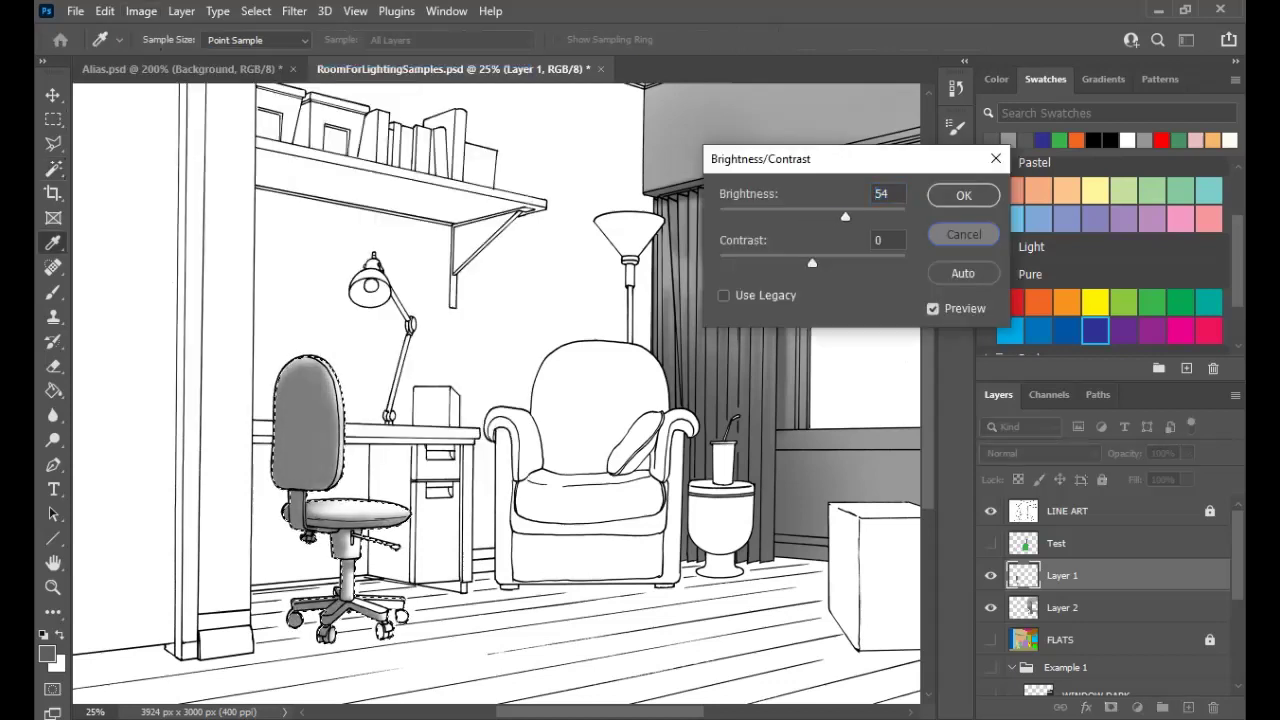
# Clear the office chair selection, show the FLATS layer, and hide Layer 2, Layer 1 and LINE ART
pyautogui.click(305, 492)
pyautogui.moveTo(305, 492); pyautogui.dragTo(294, 391)
pyautogui.press('m')
pyautogui.hotkey('ctrl', 'd')
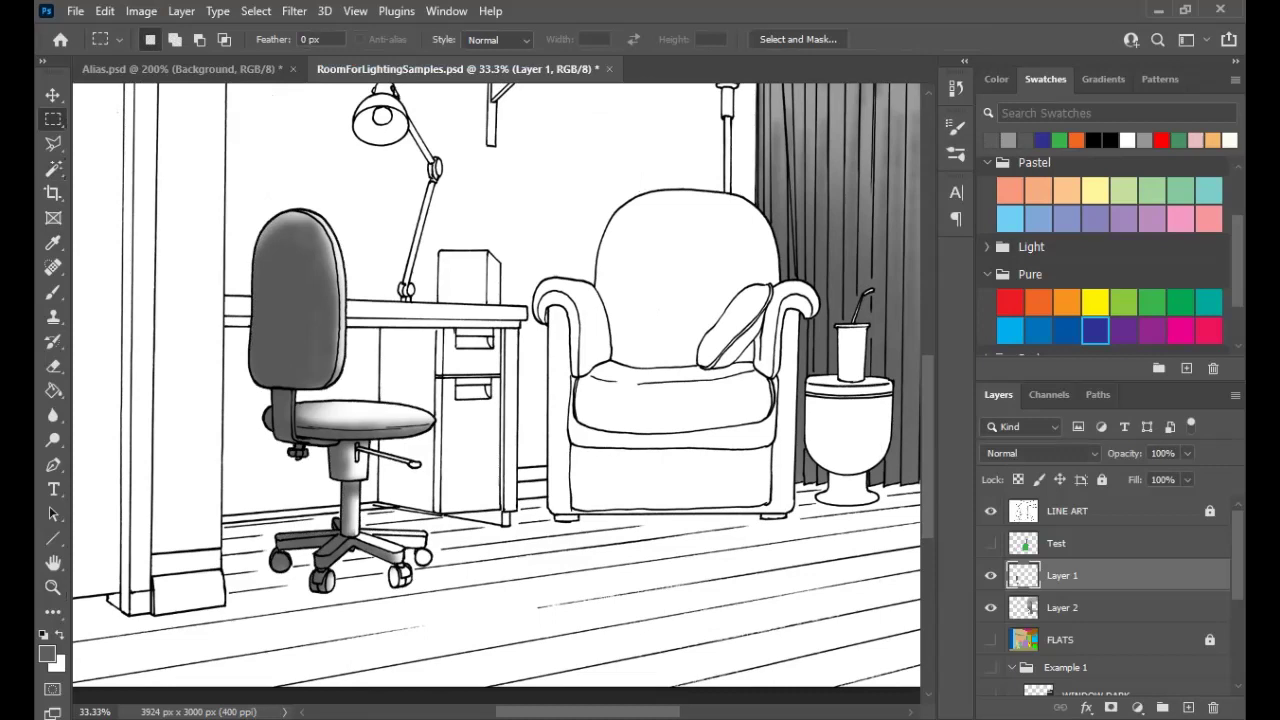
pyautogui.click(991, 639)
pyautogui.click(991, 607)
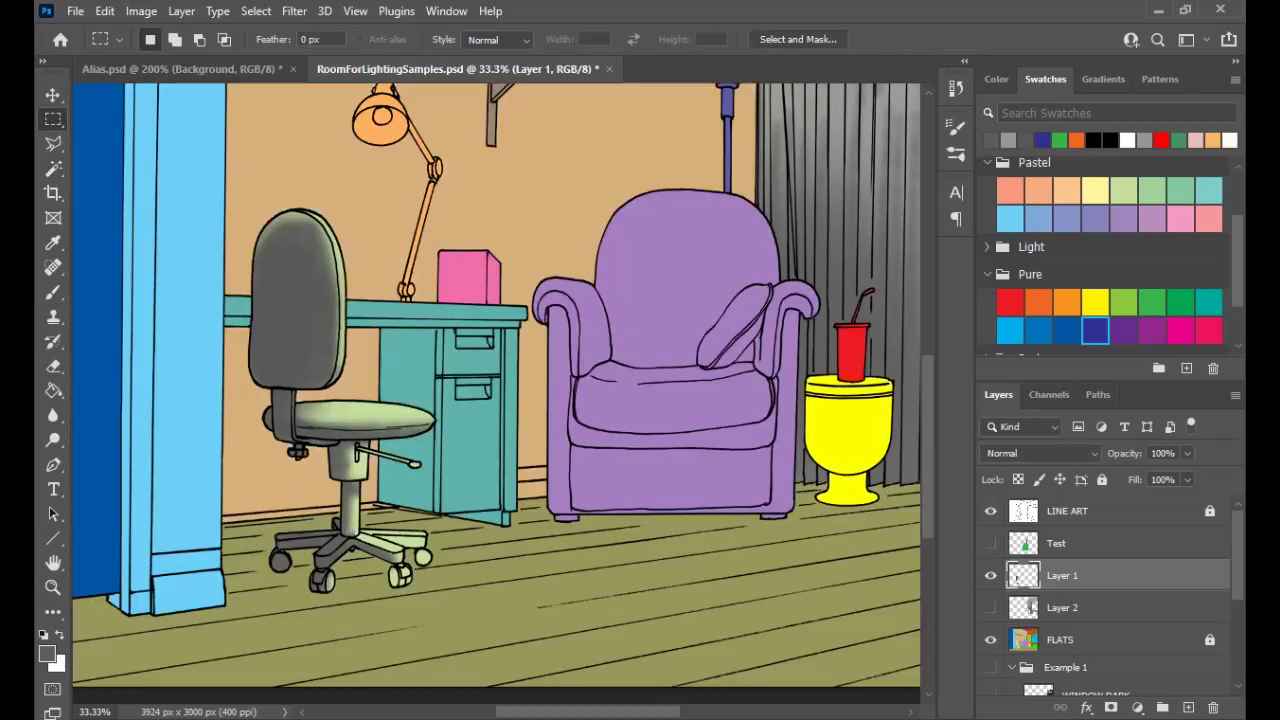
pyautogui.click(991, 575)
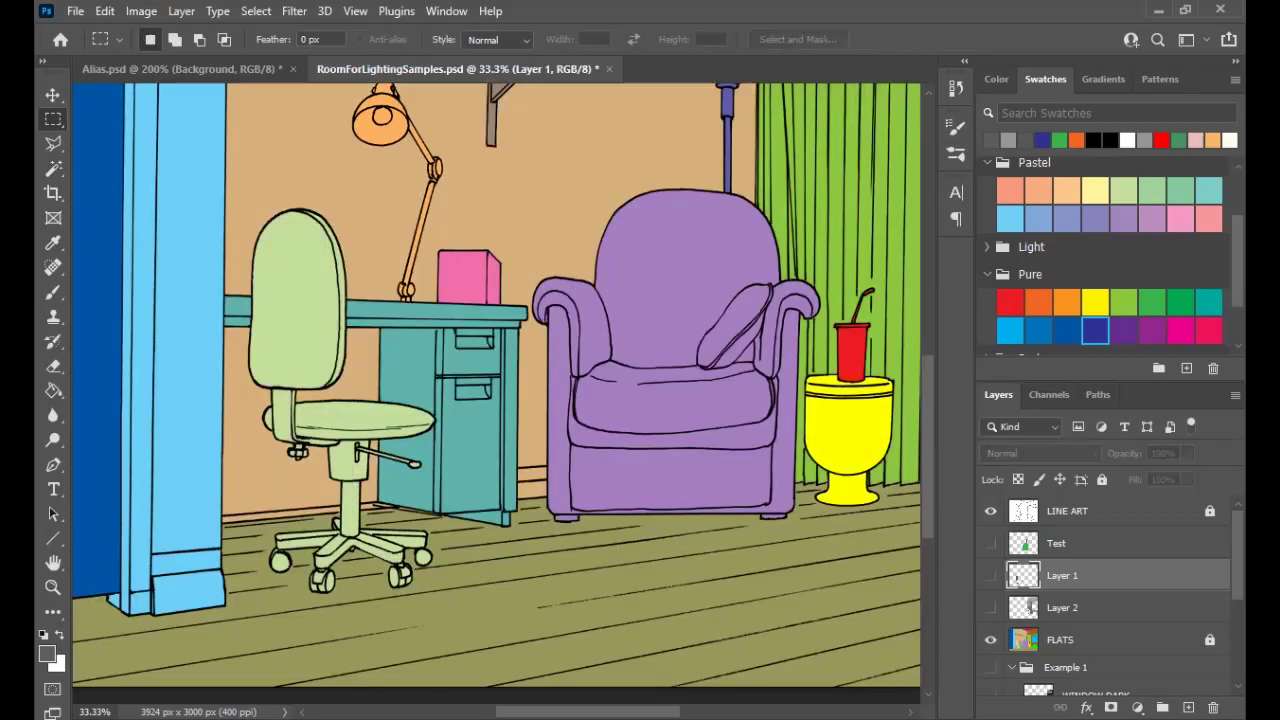
pyautogui.click(991, 511)
# Examine the edges of the flat colour shapes around the desk, armchair and office chair up close
pyautogui.press('z')
pyautogui.moveTo(403, 232); pyautogui.dragTo(611, 386)
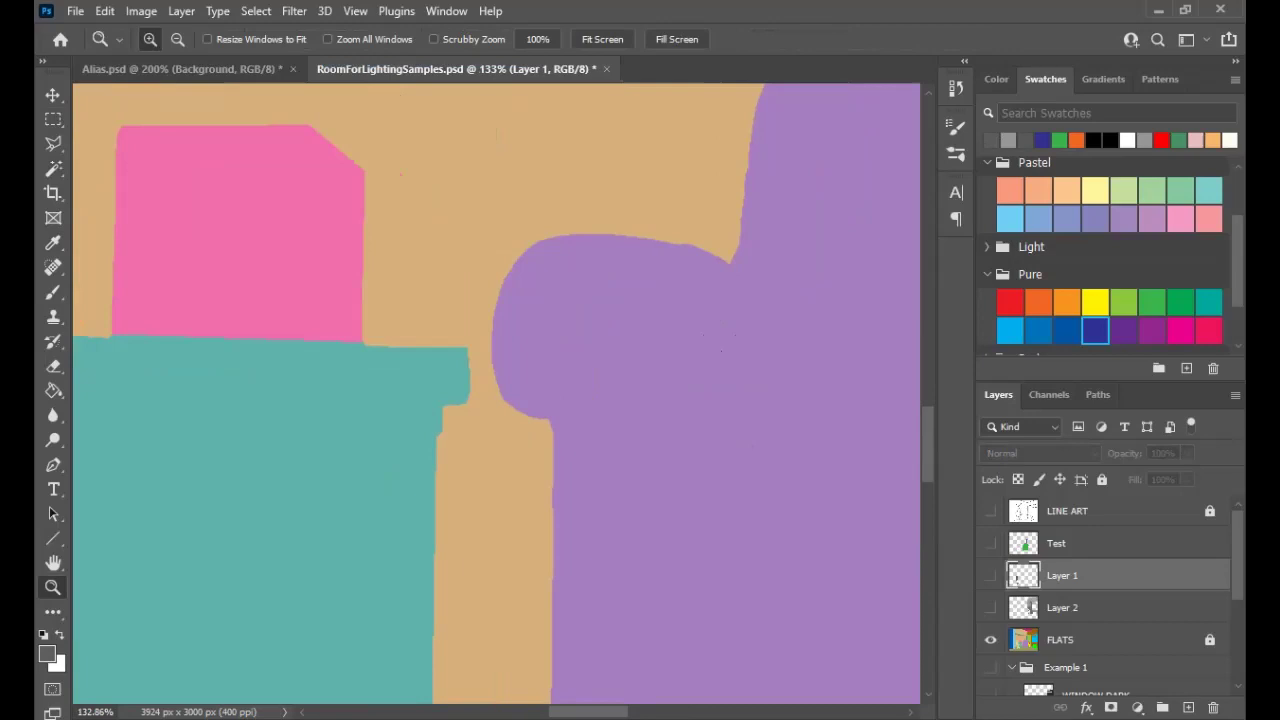
pyautogui.keyDown('alt'); pyautogui.click(543, 420); pyautogui.keyUp('alt')
pyautogui.keyDown('alt'); pyautogui.click(543, 420); pyautogui.keyUp('alt')
pyautogui.keyDown('alt'); pyautogui.click(543, 420); pyautogui.keyUp('alt')
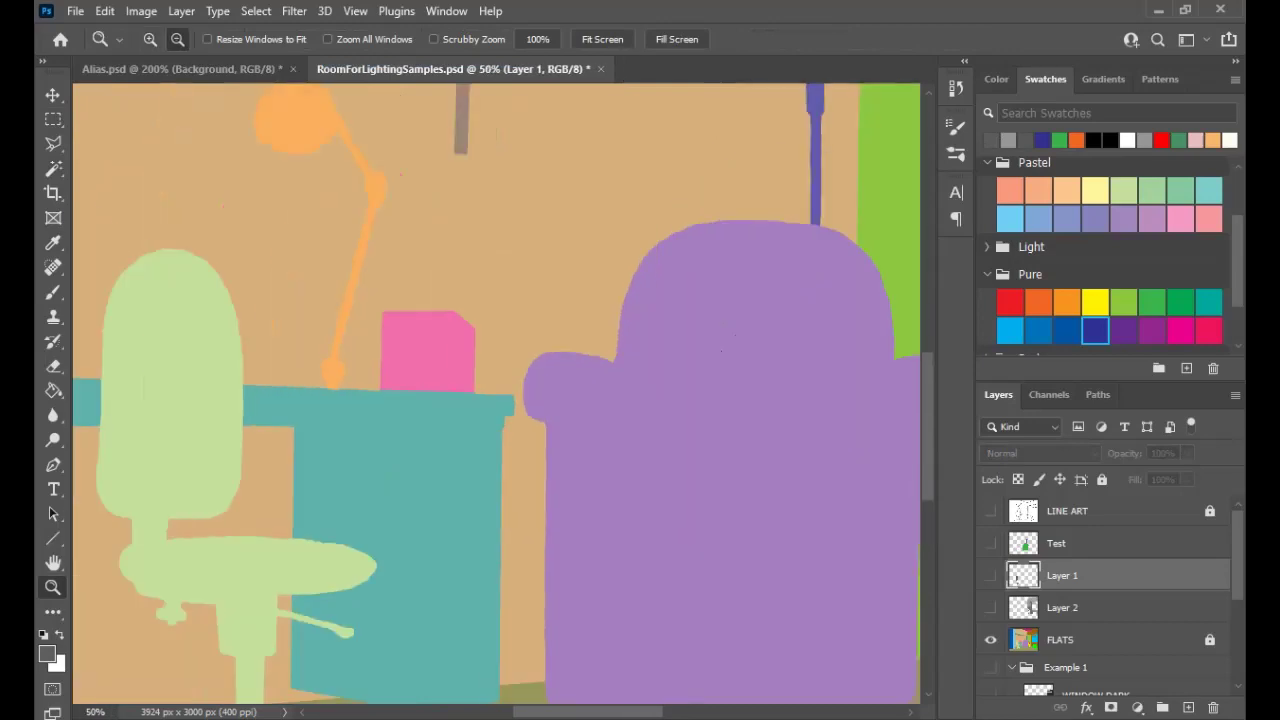
pyautogui.keyDown('alt'); pyautogui.click(543, 420); pyautogui.keyUp('alt')
pyautogui.keyDown('alt'); pyautogui.click(543, 420); pyautogui.keyUp('alt')
pyautogui.moveTo(543, 420); pyautogui.dragTo(443, 447)
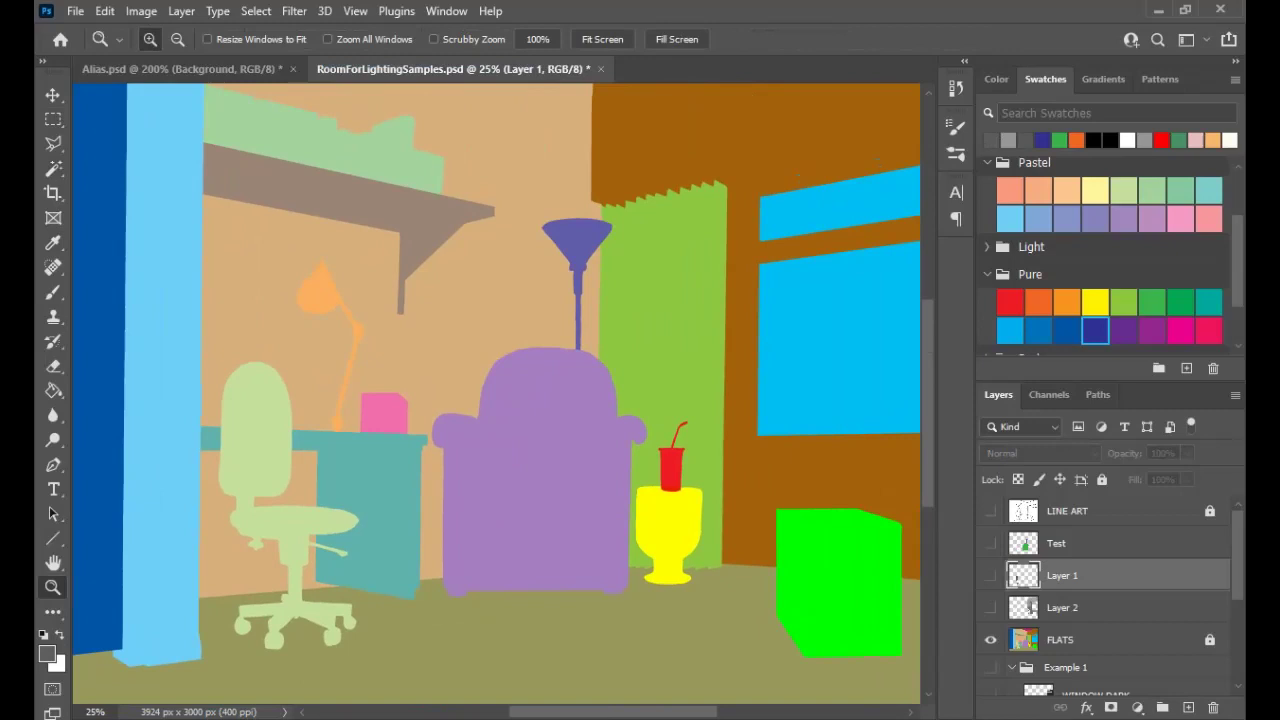
pyautogui.scroll(5, 305, 531)
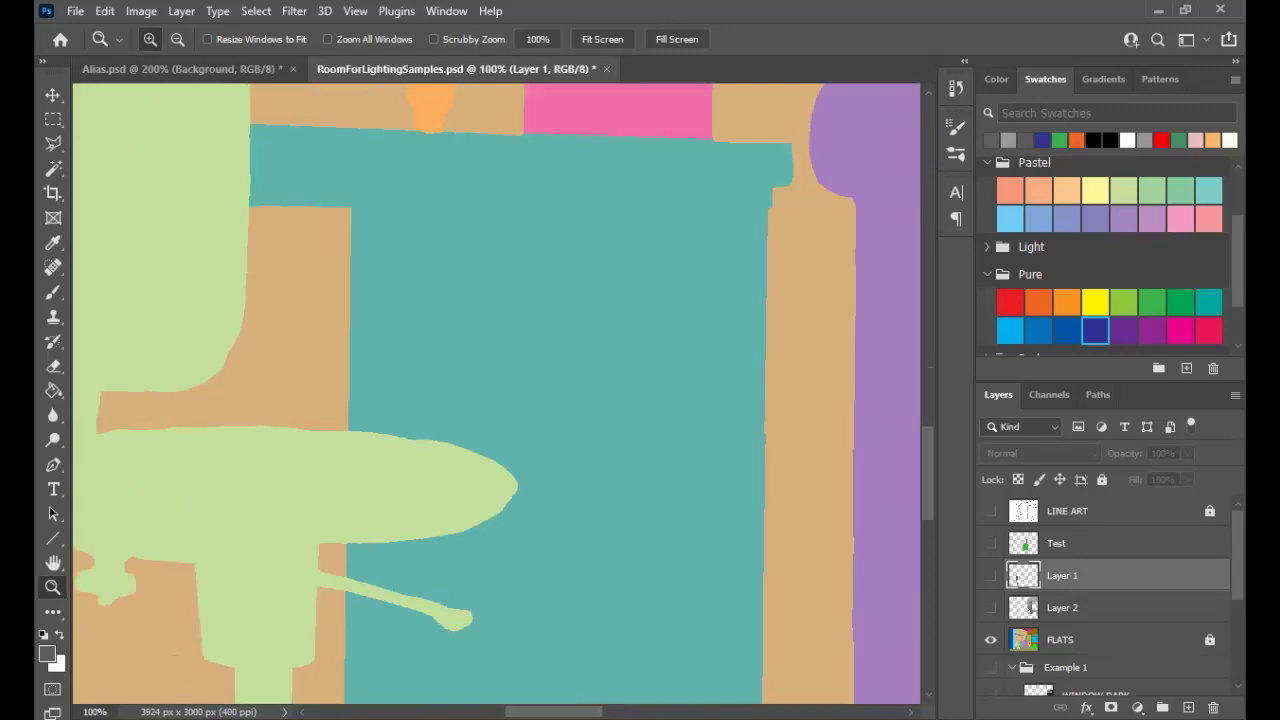
# Use the Magic Wand on the FLATS layer to select the office chair, followed by the orange desk lamp
pyautogui.press('w')
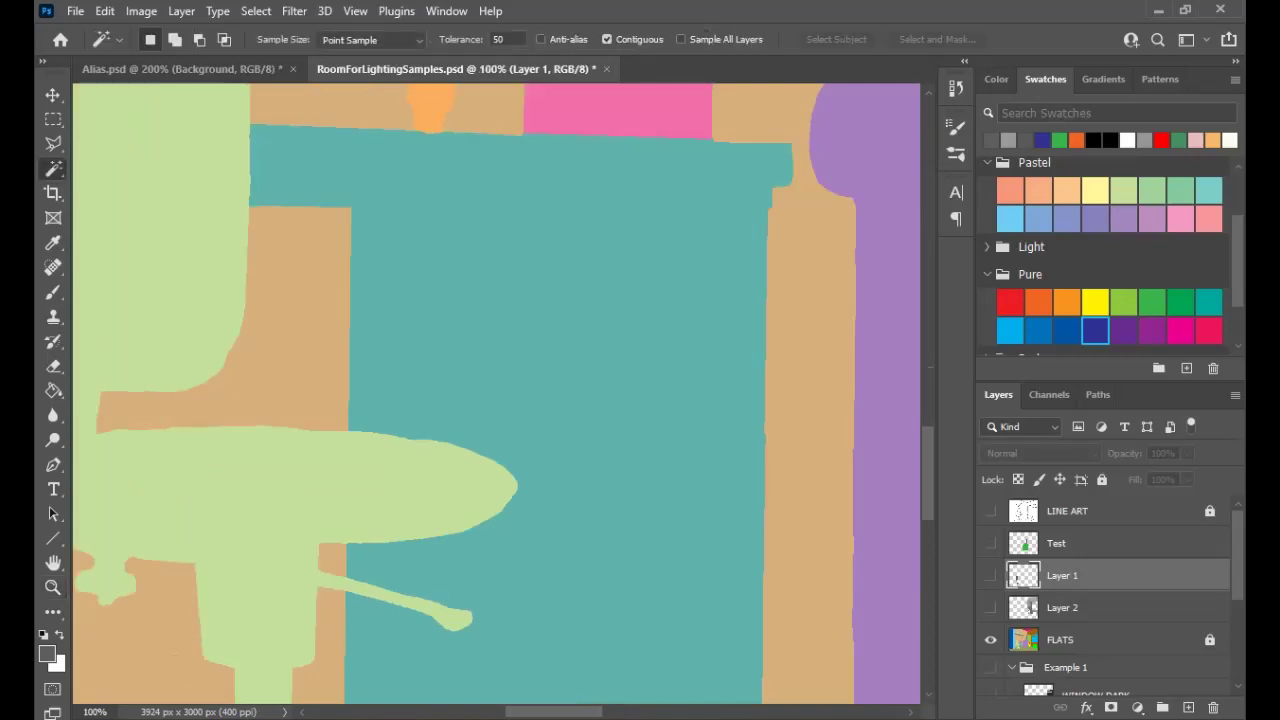
pyautogui.click(303, 510)
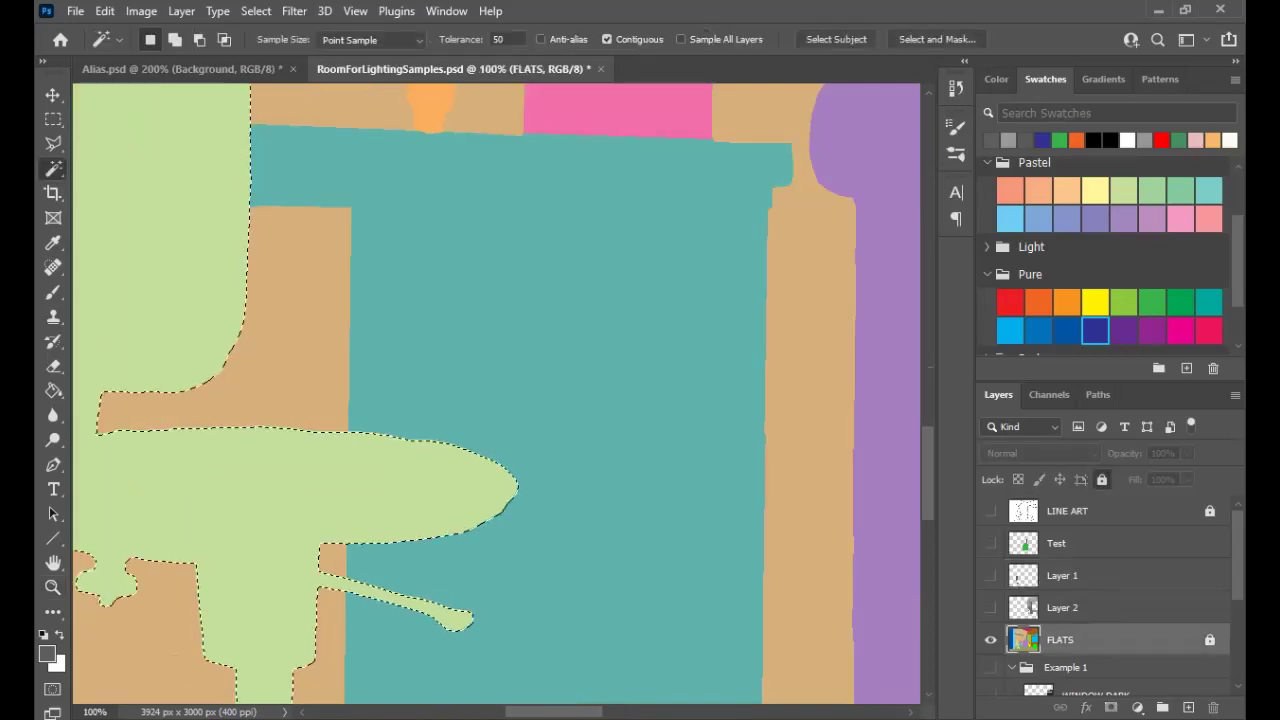
pyautogui.moveTo(420, 270); pyautogui.dragTo(495, 653)
pyautogui.click(695, 440)
pyautogui.moveTo(560, 160); pyautogui.dragTo(498, 634)
pyautogui.click(380, 440)
# Show the LINE ART layer over the whole room and toggle the FLATS layer off and on to compare
pyautogui.press('z')
pyautogui.keyDown('alt'); pyautogui.click(684, 458); pyautogui.keyUp('alt')
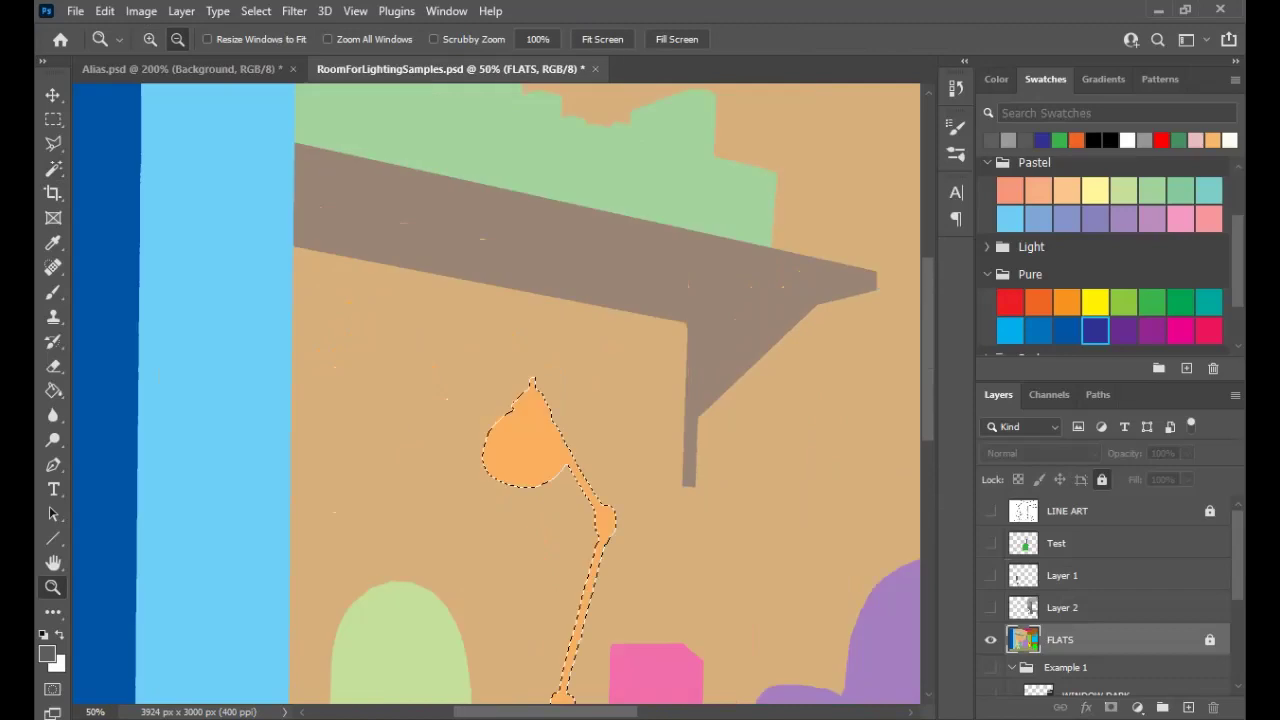
pyautogui.keyDown('alt'); pyautogui.click(684, 458); pyautogui.keyUp('alt')
pyautogui.keyDown('alt'); pyautogui.click(680, 460); pyautogui.keyUp('alt')
pyautogui.moveTo(410, 157); pyautogui.dragTo(642, 632)
pyautogui.press('m')
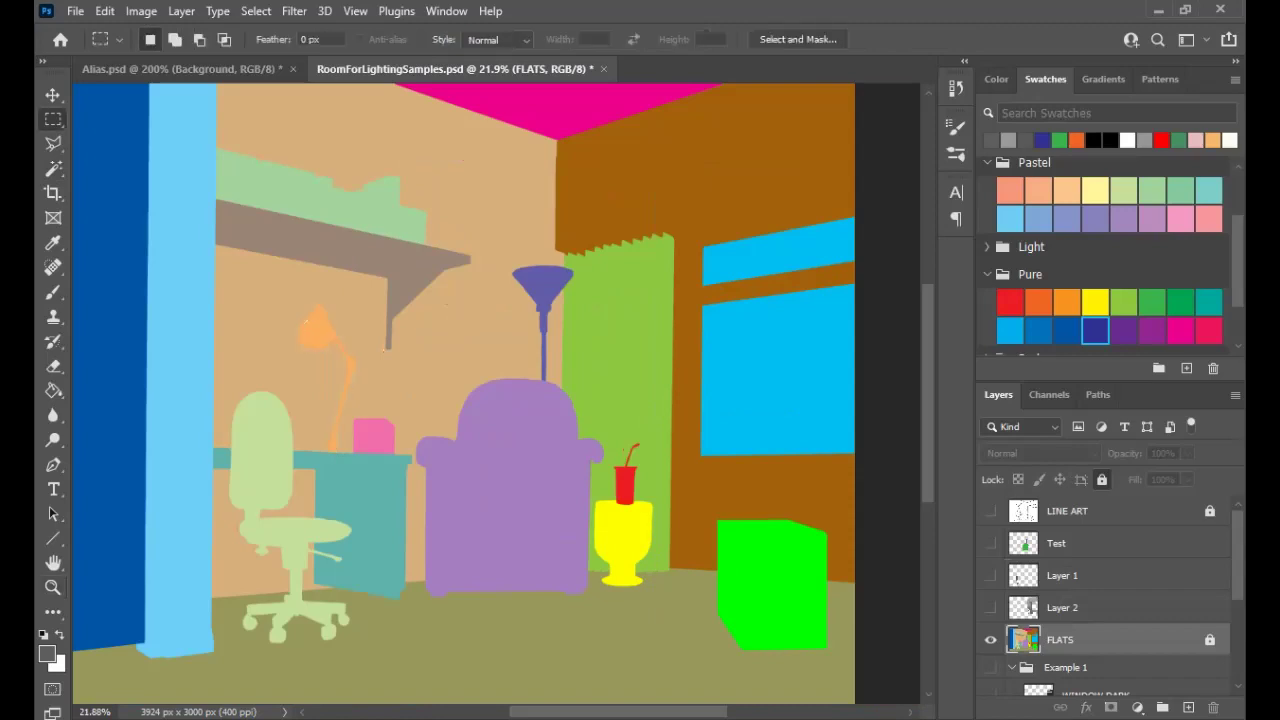
pyautogui.click(990, 511)
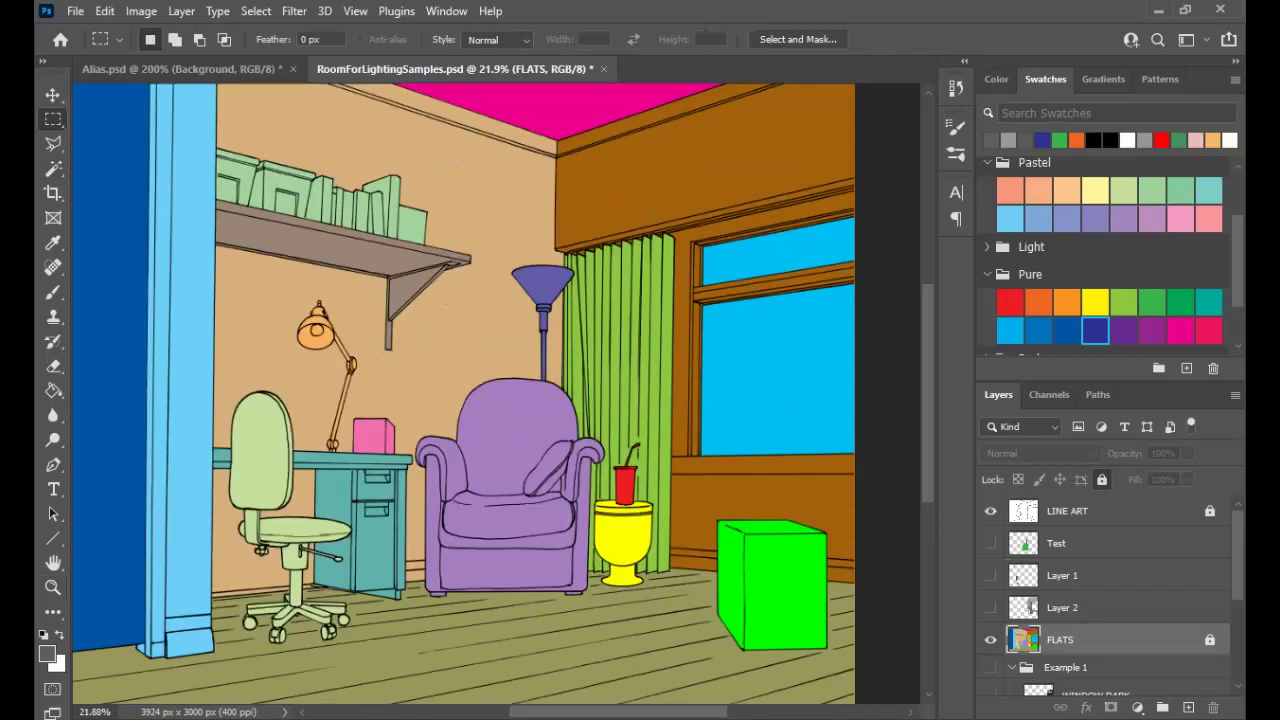
pyautogui.click(990, 640)
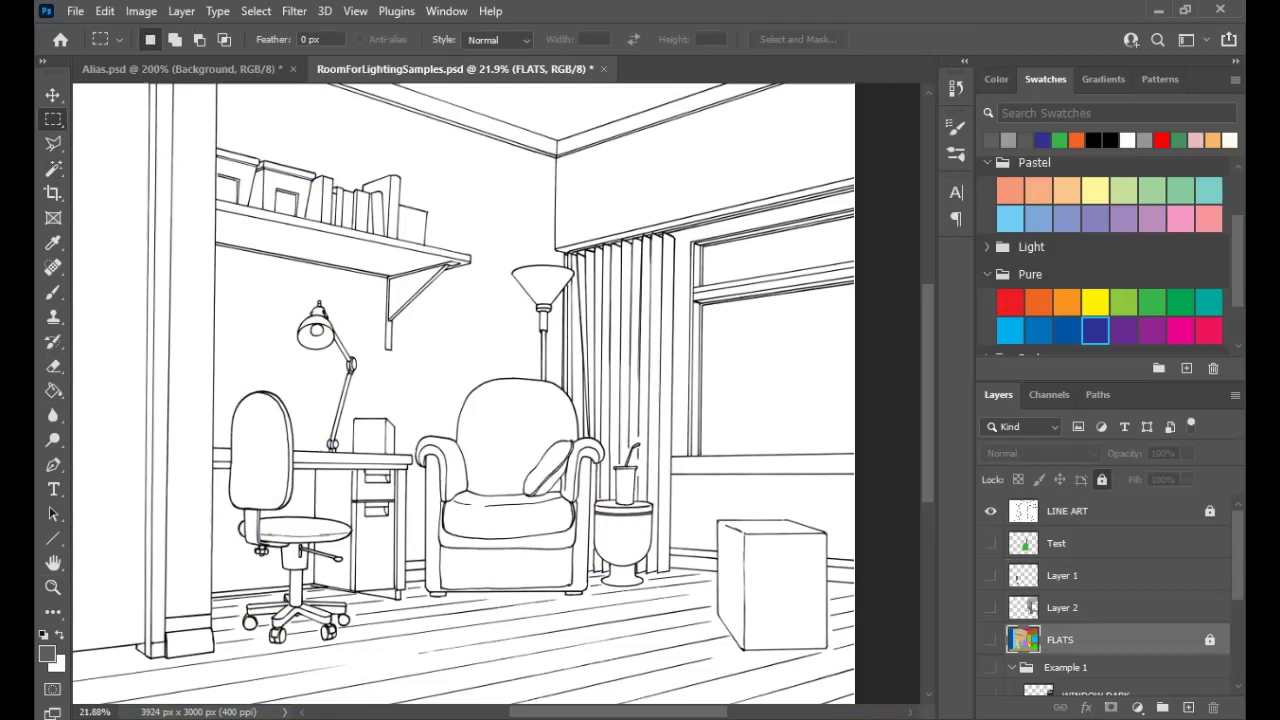
pyautogui.click(990, 640)
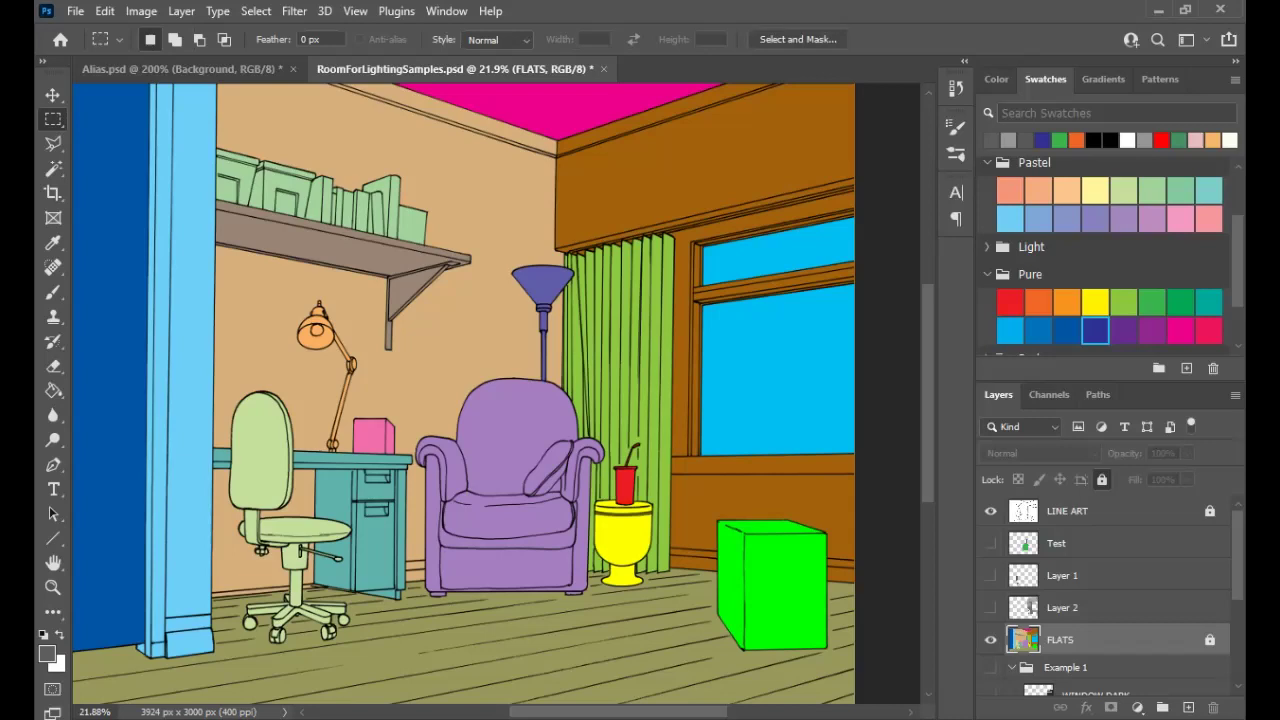
# Compare the anti-aliased and aliased circles in Alias.psd and return to the RoomForLightingSamples.psd document
pyautogui.click(180, 69)
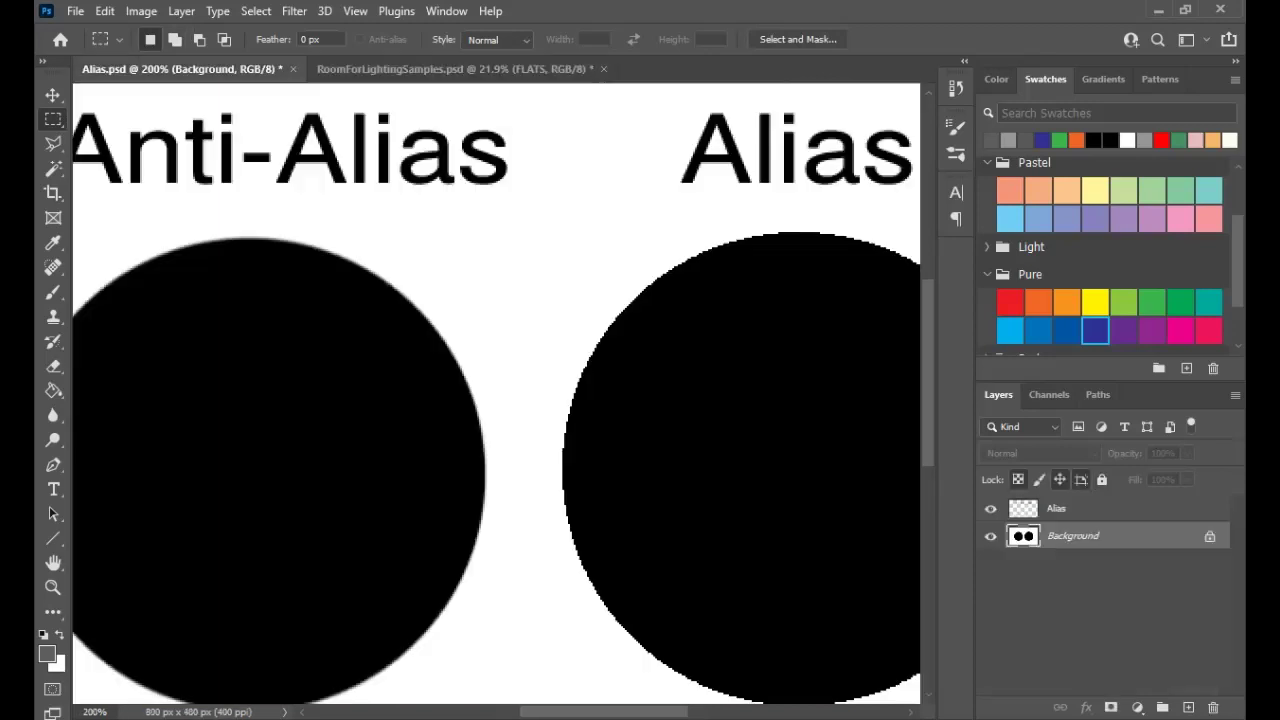
pyautogui.press('z')
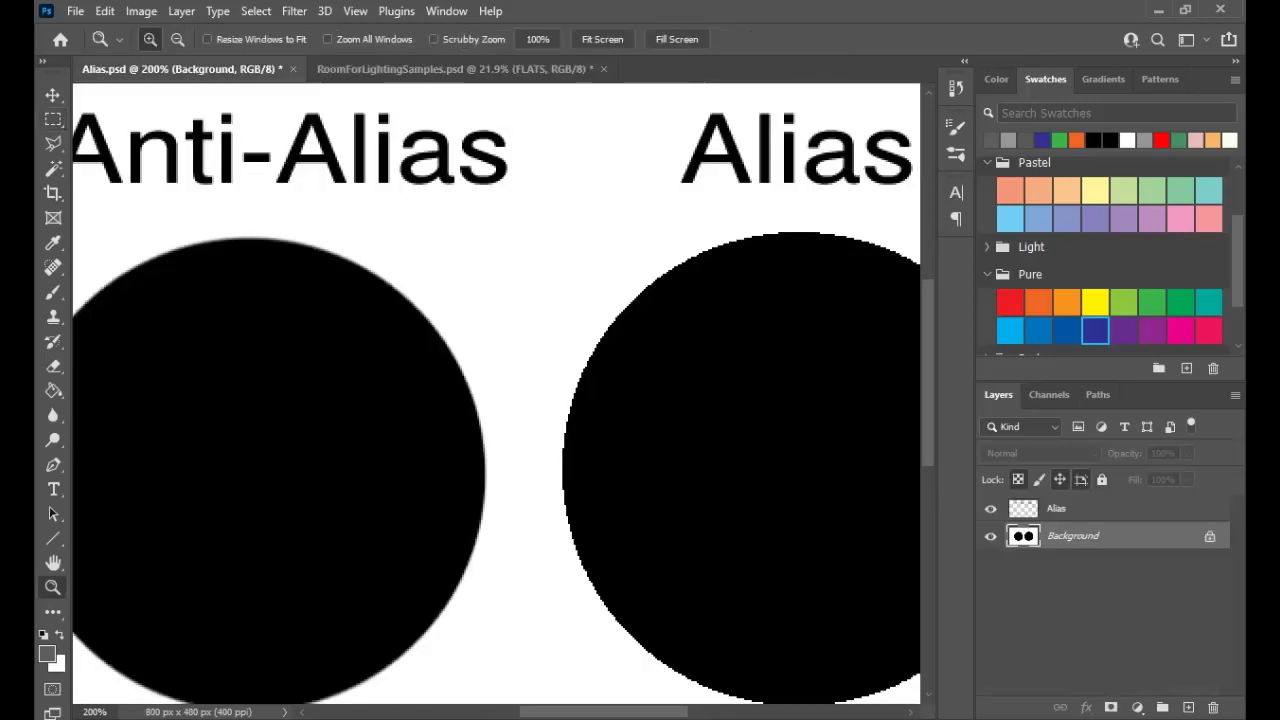
pyautogui.hotkey('ctrl', '1')
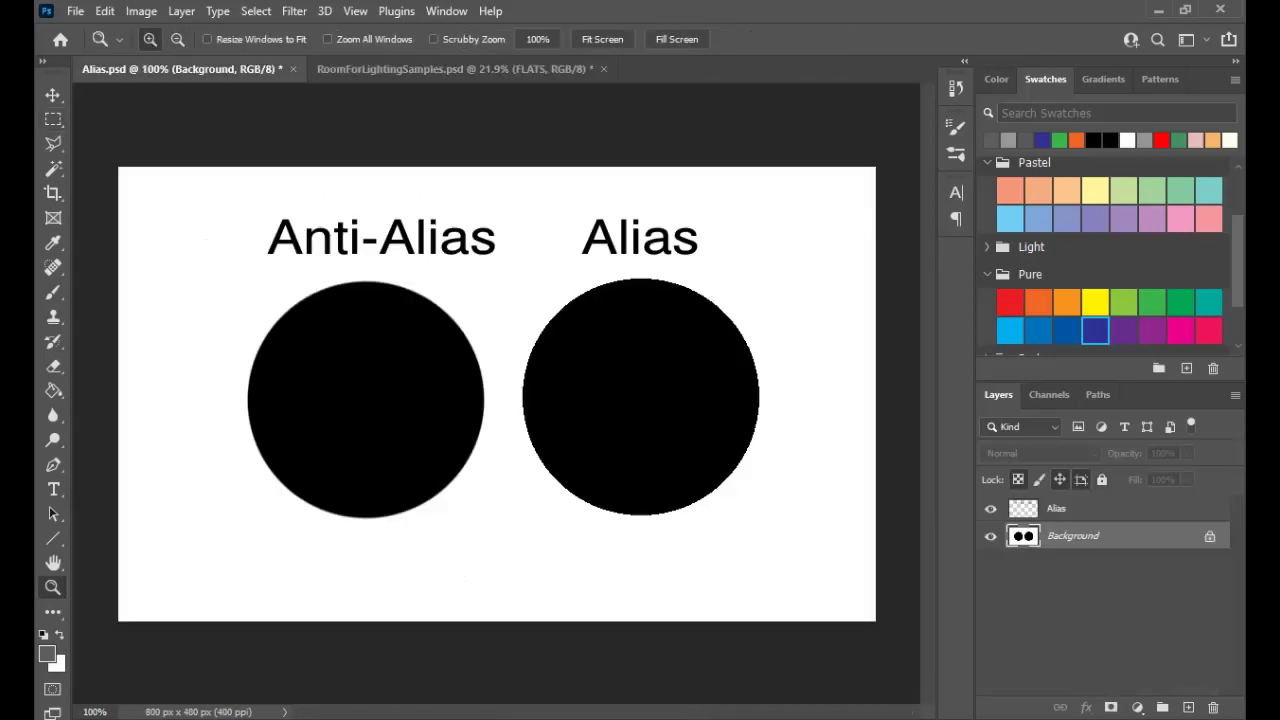
pyautogui.moveTo(420, 166); pyautogui.dragTo(571, 612)
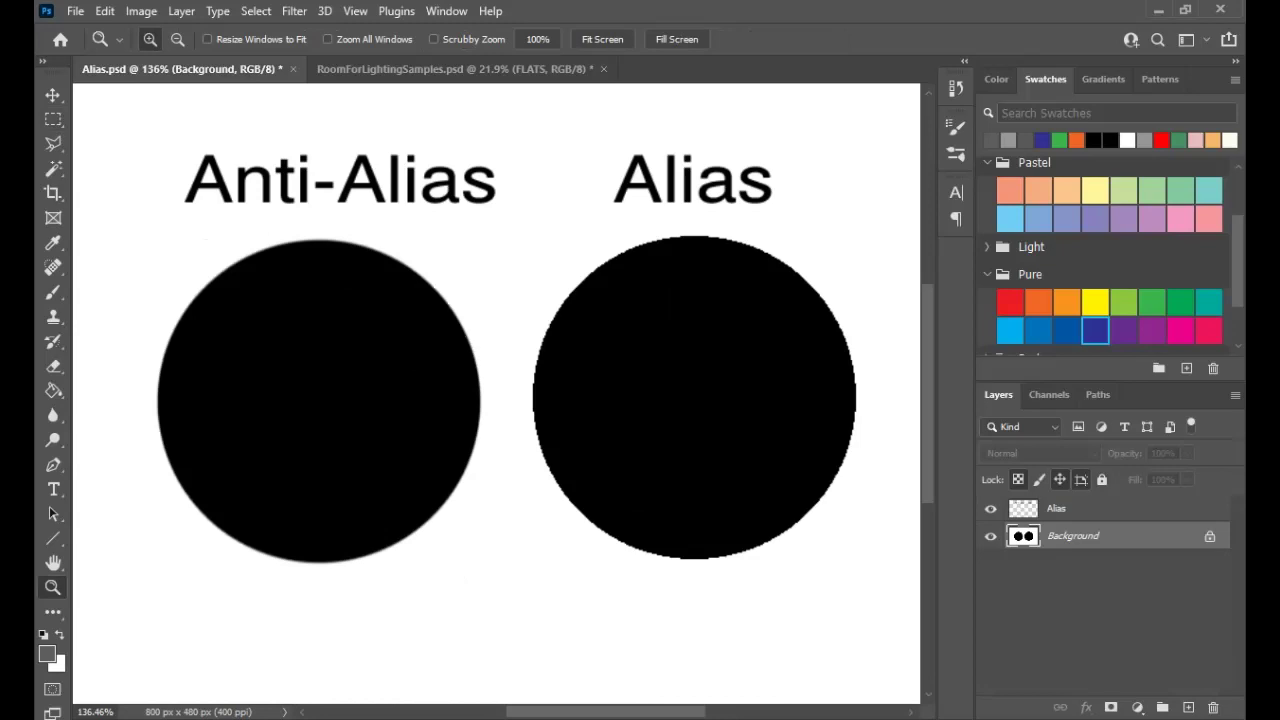
pyautogui.hotkey('ctrl', 'Tab')
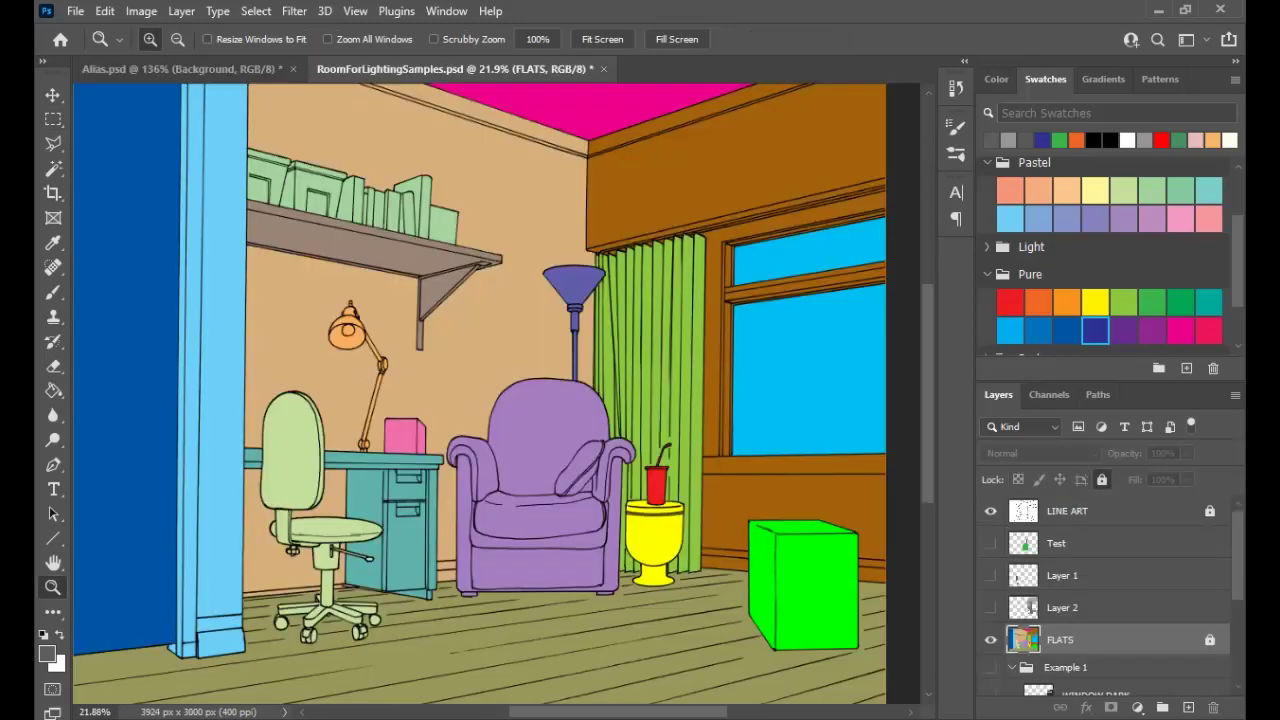